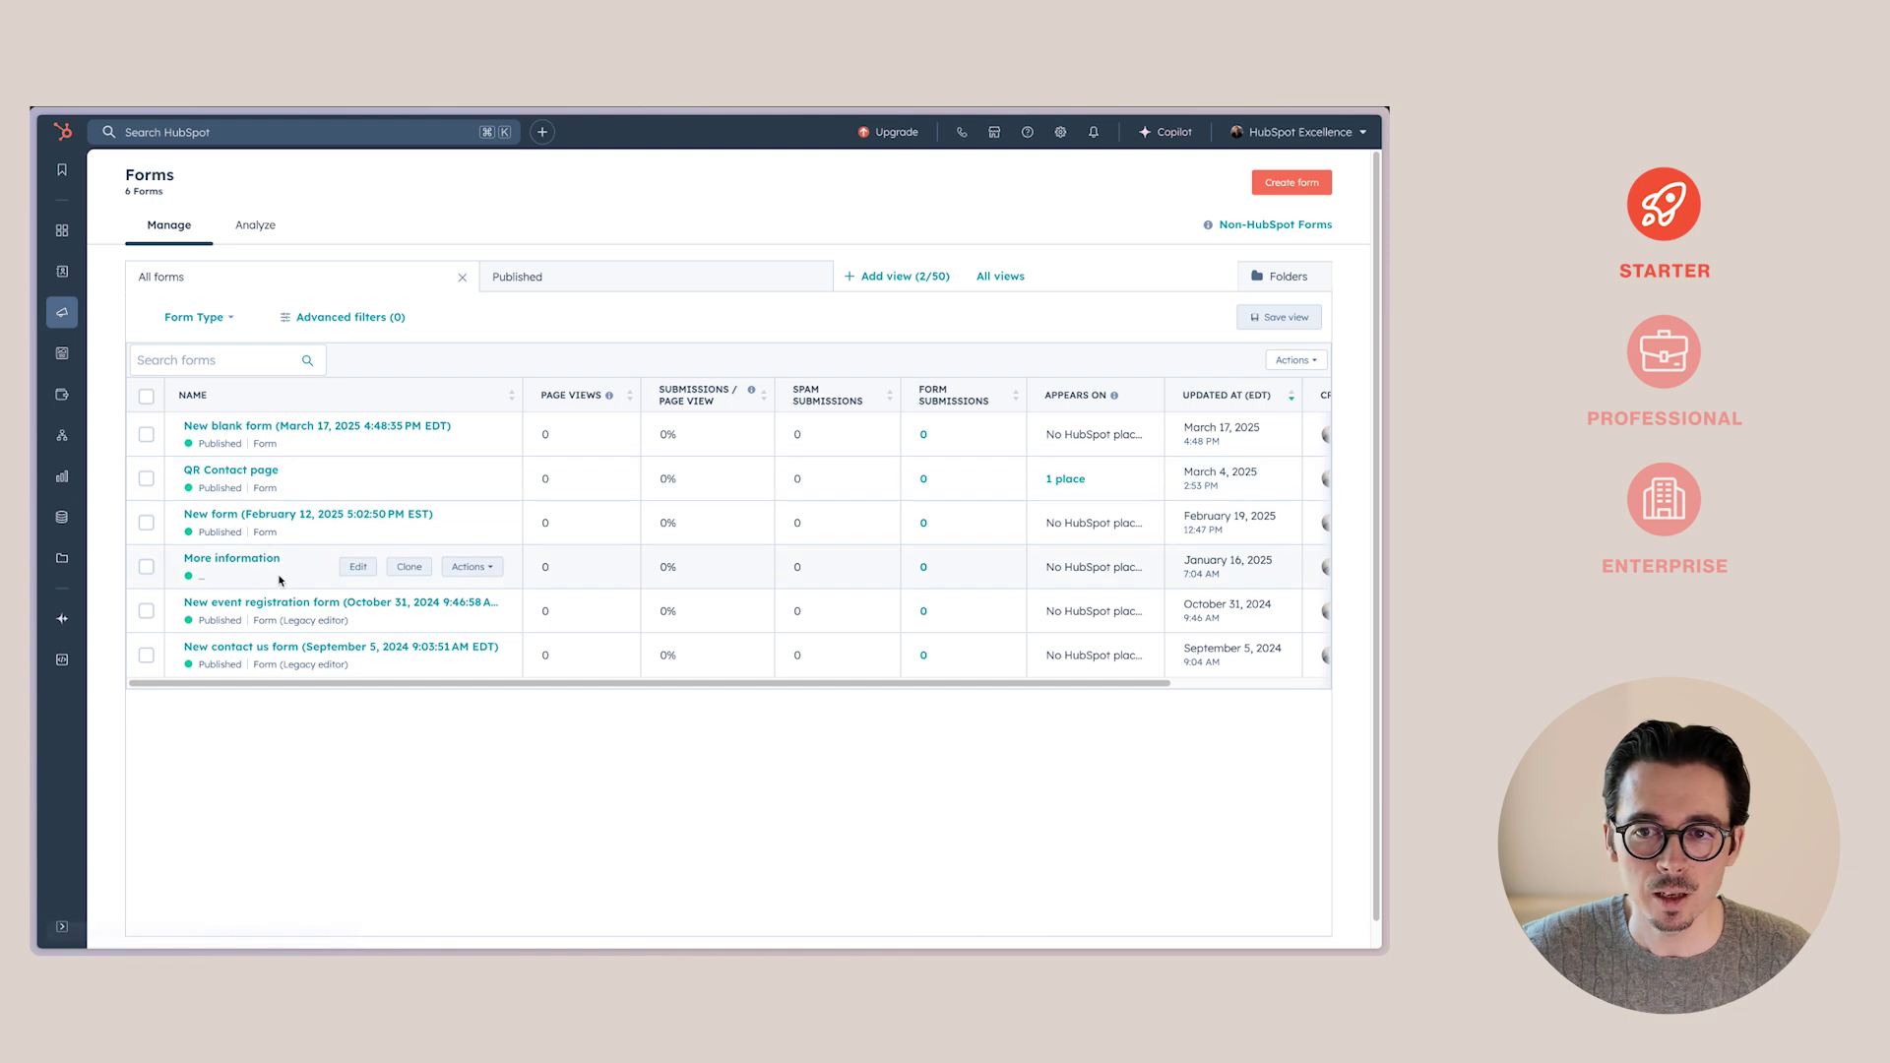
Open the More information form in the form editor on its Automation tab.
click(218, 560)
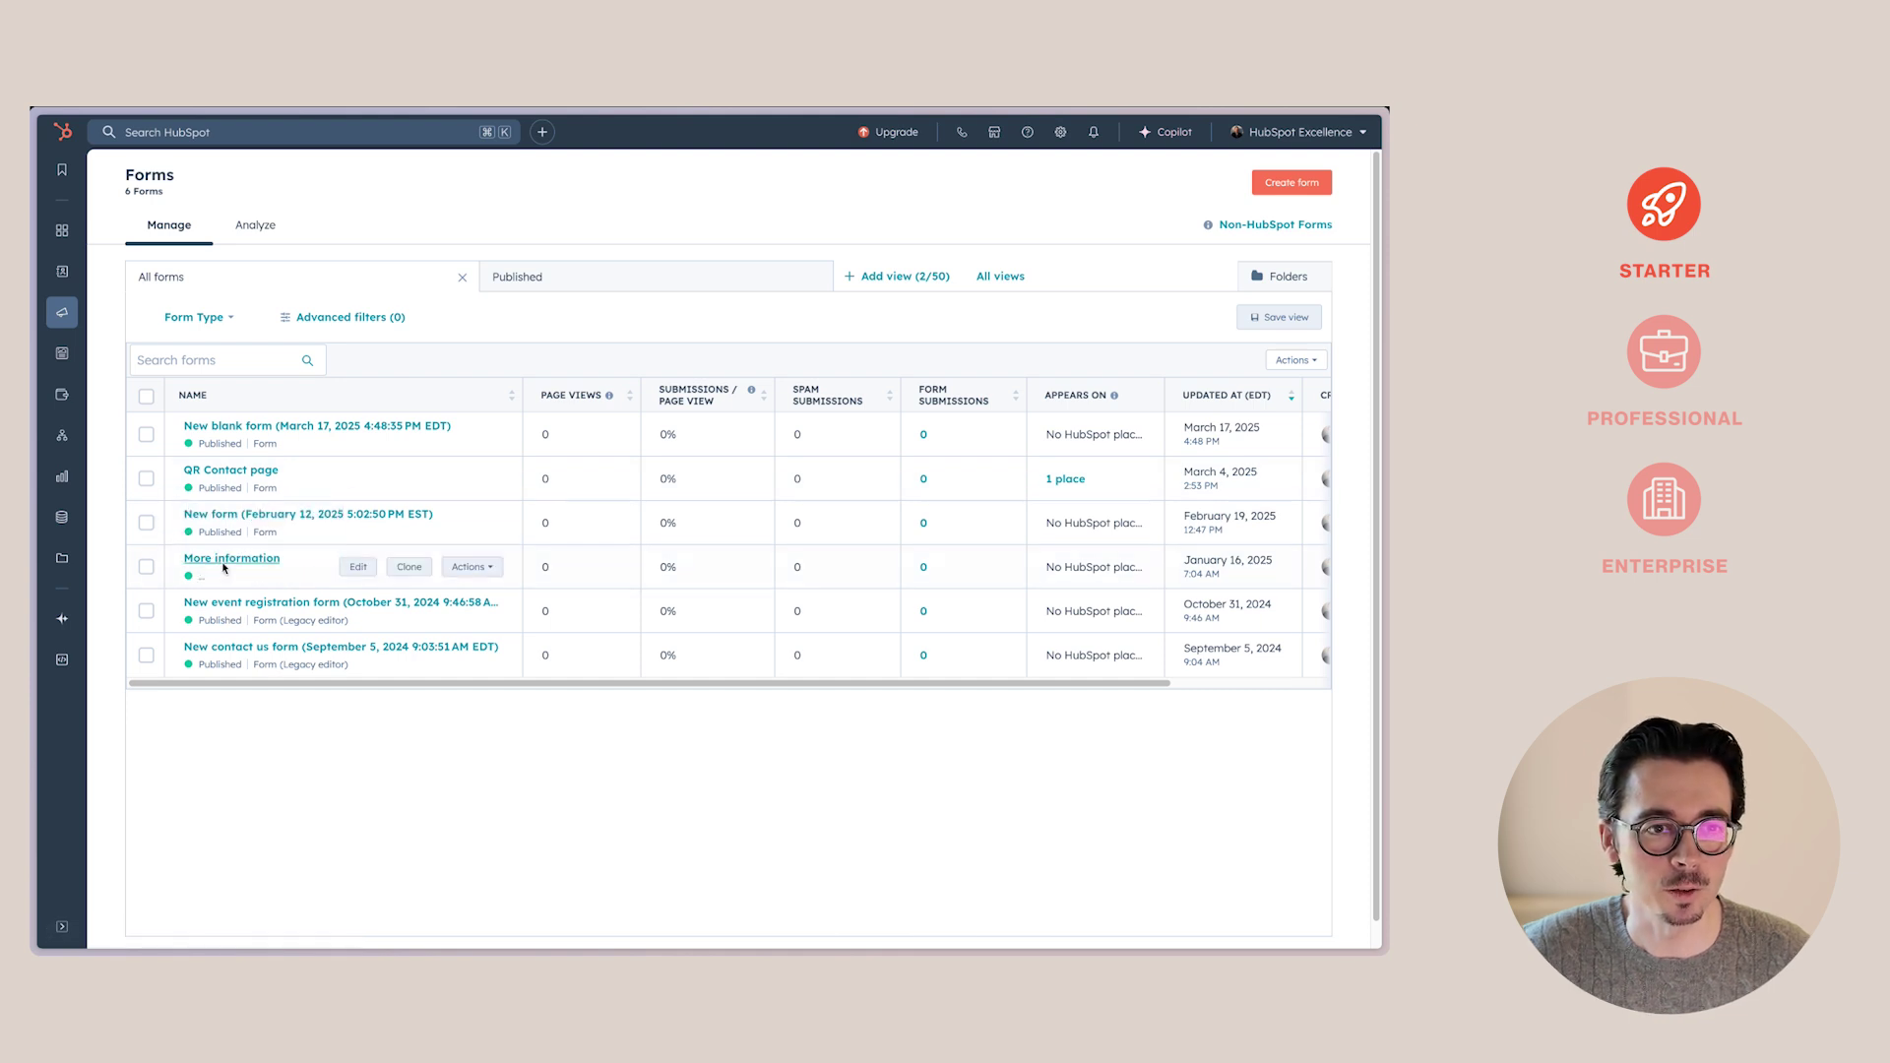
click(1207, 199)
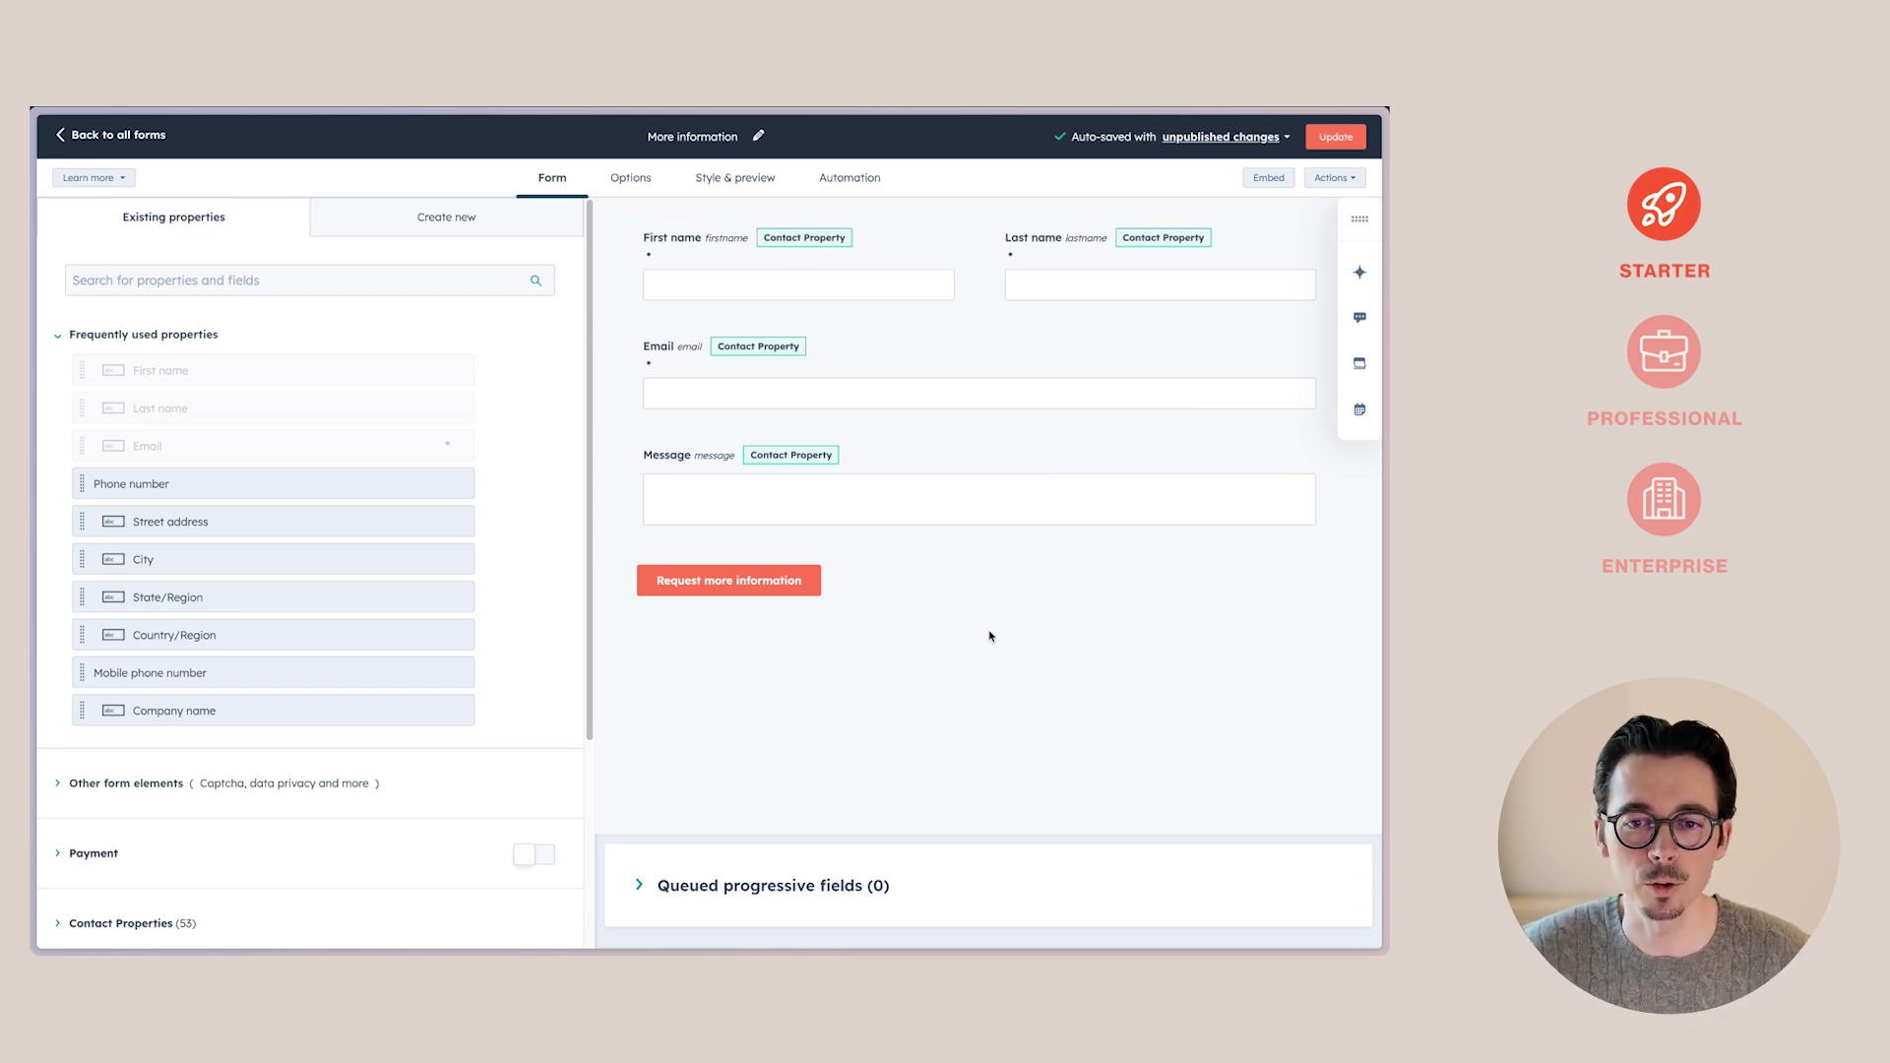
click(842, 178)
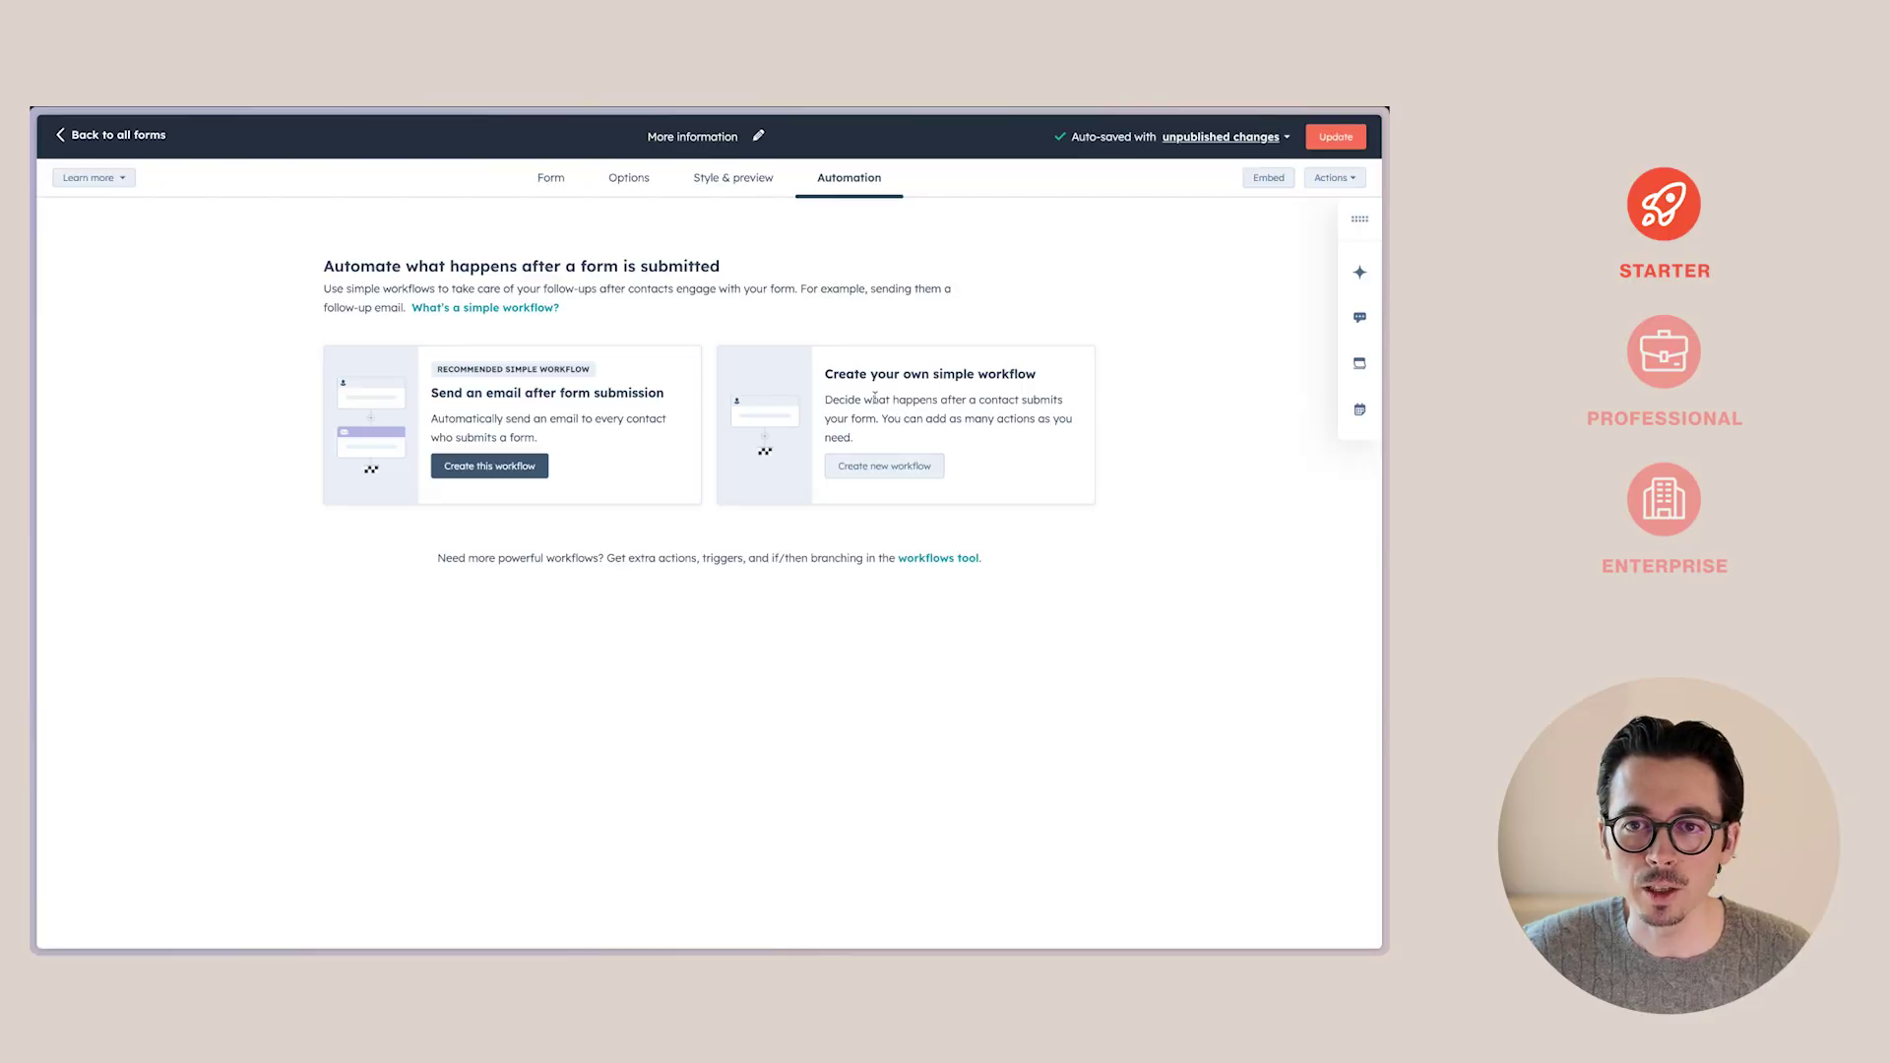
Create a new simple workflow triggered when a contact submits the More information form.
click(892, 470)
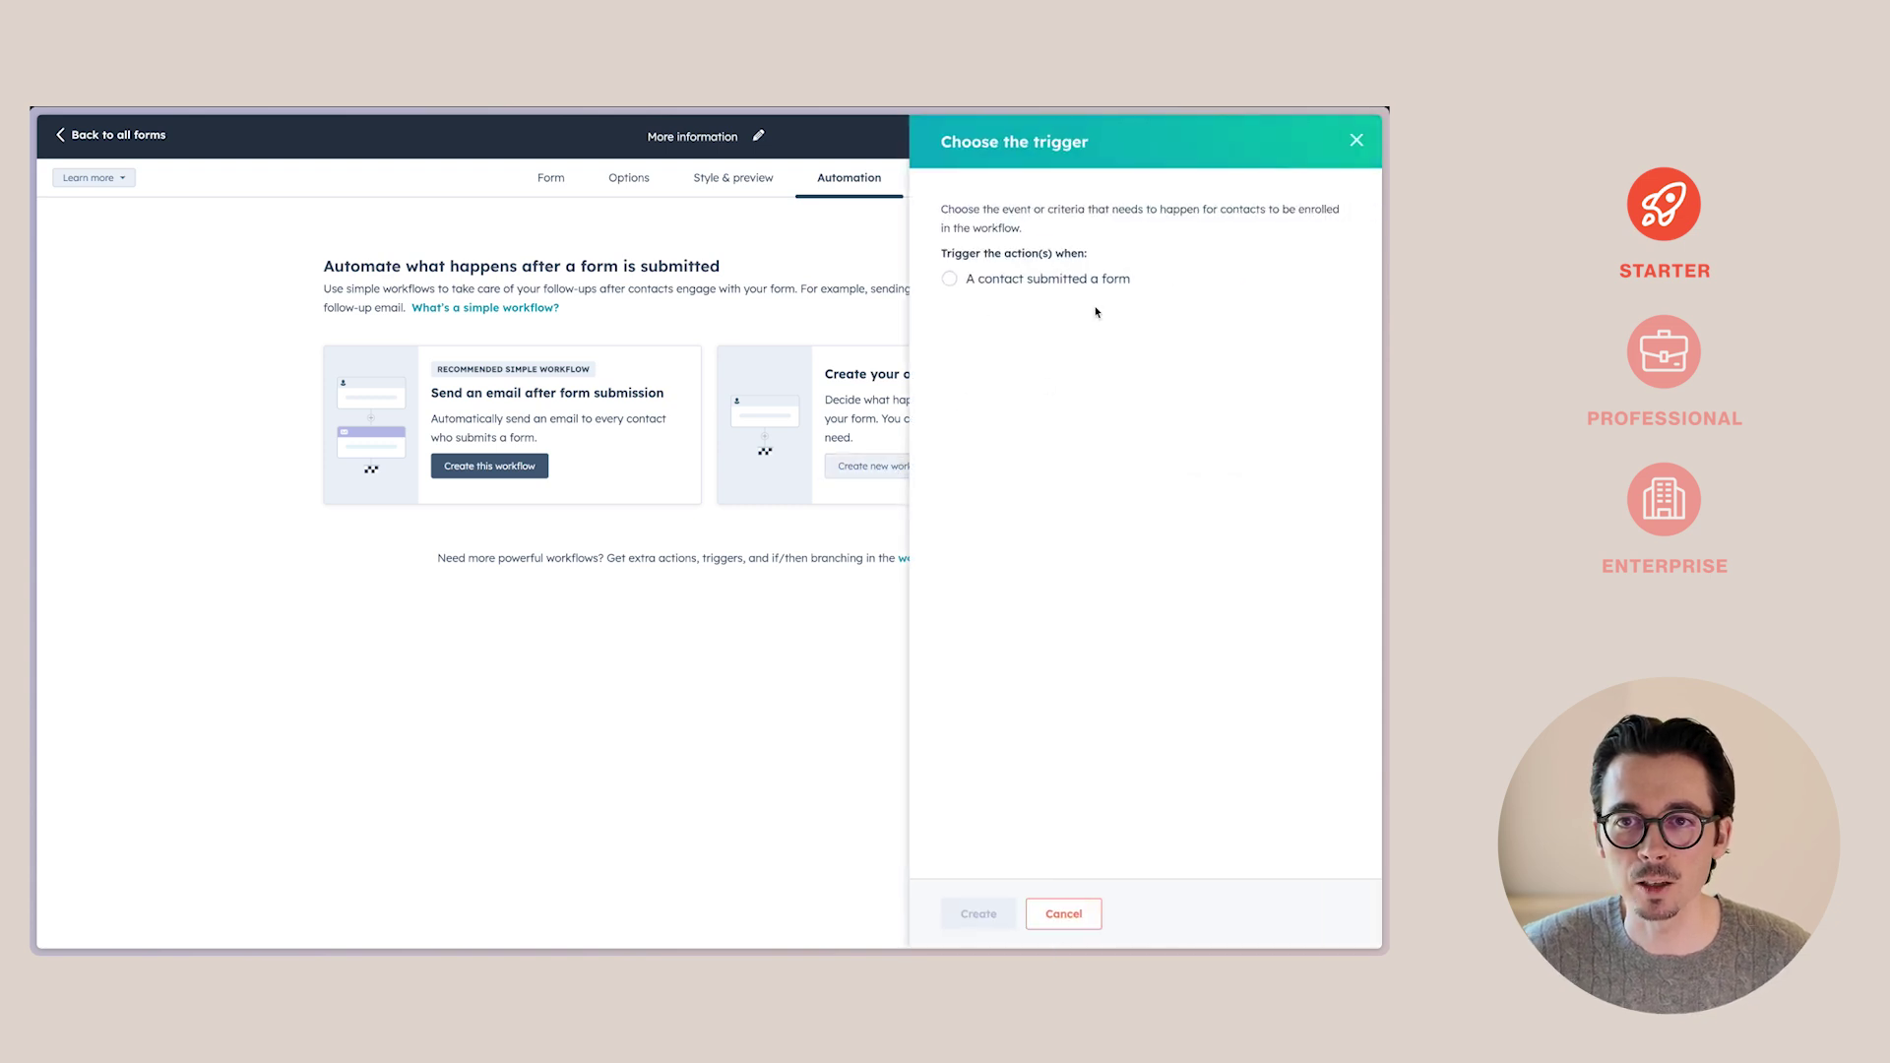
click(974, 280)
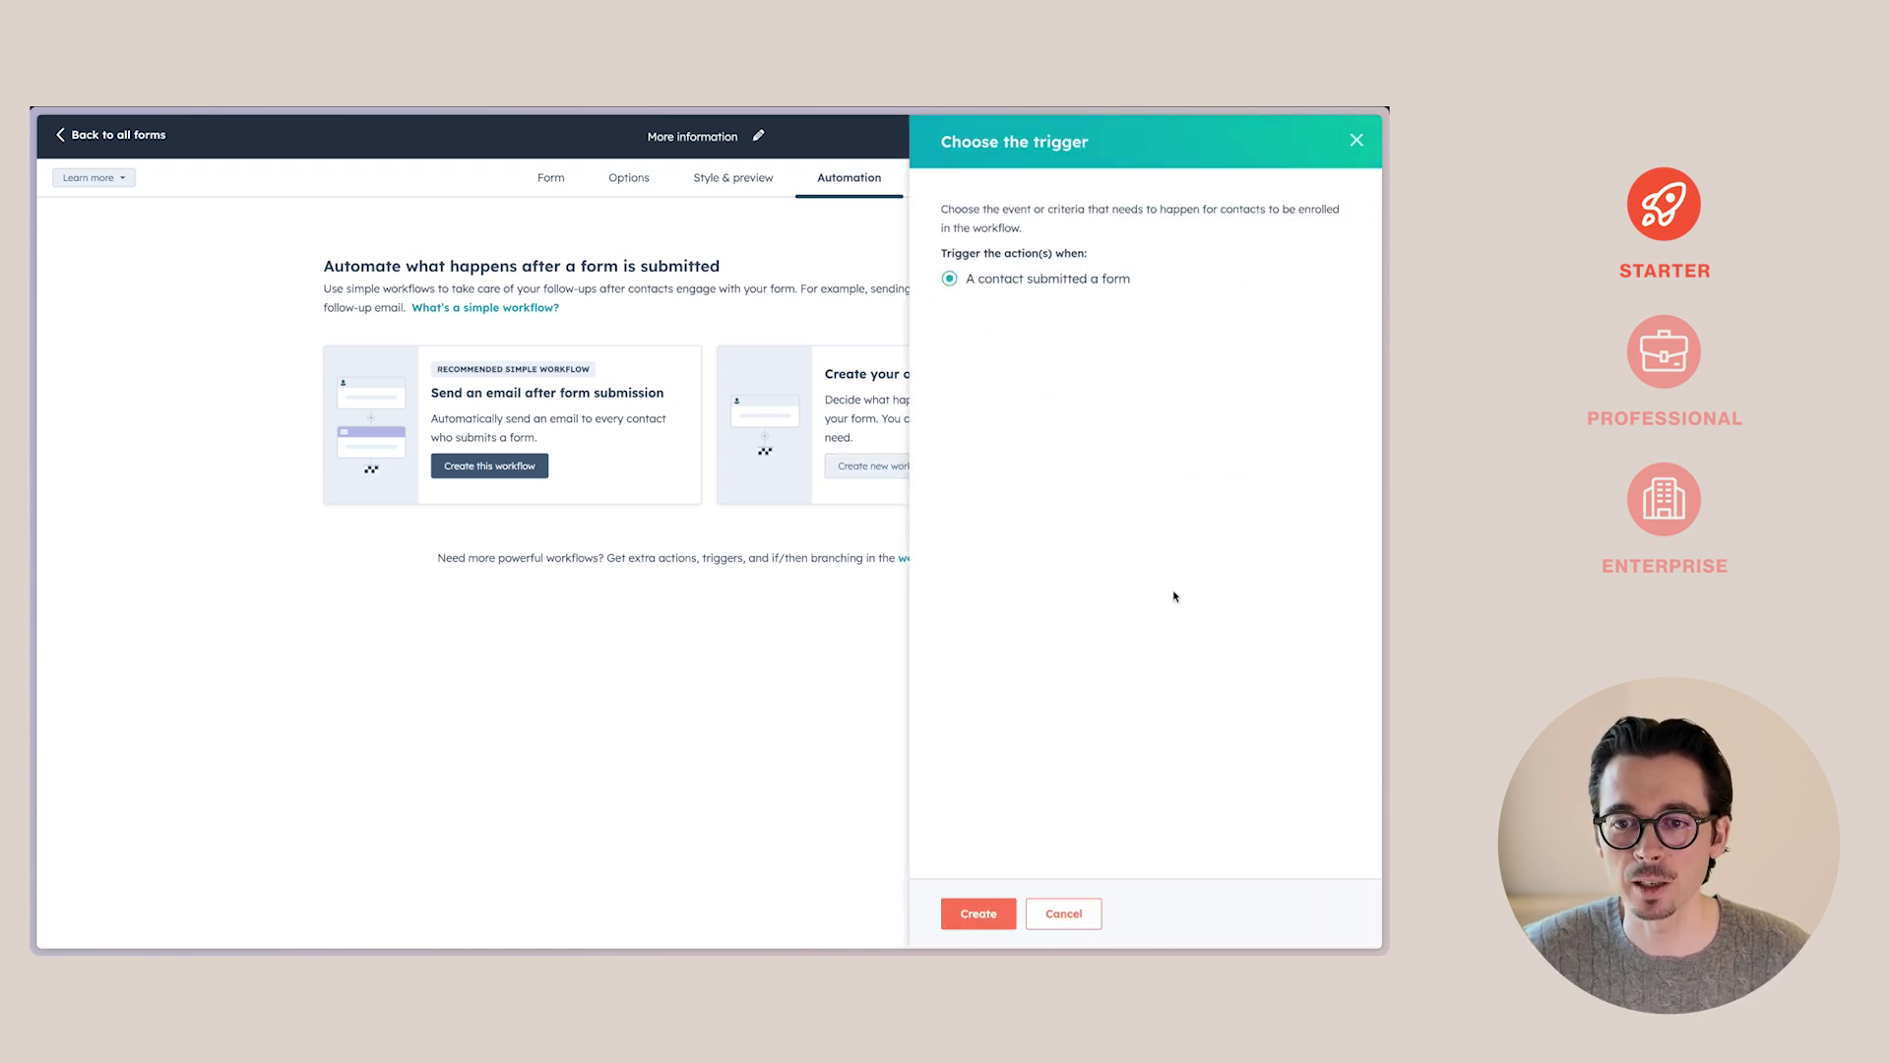
click(994, 918)
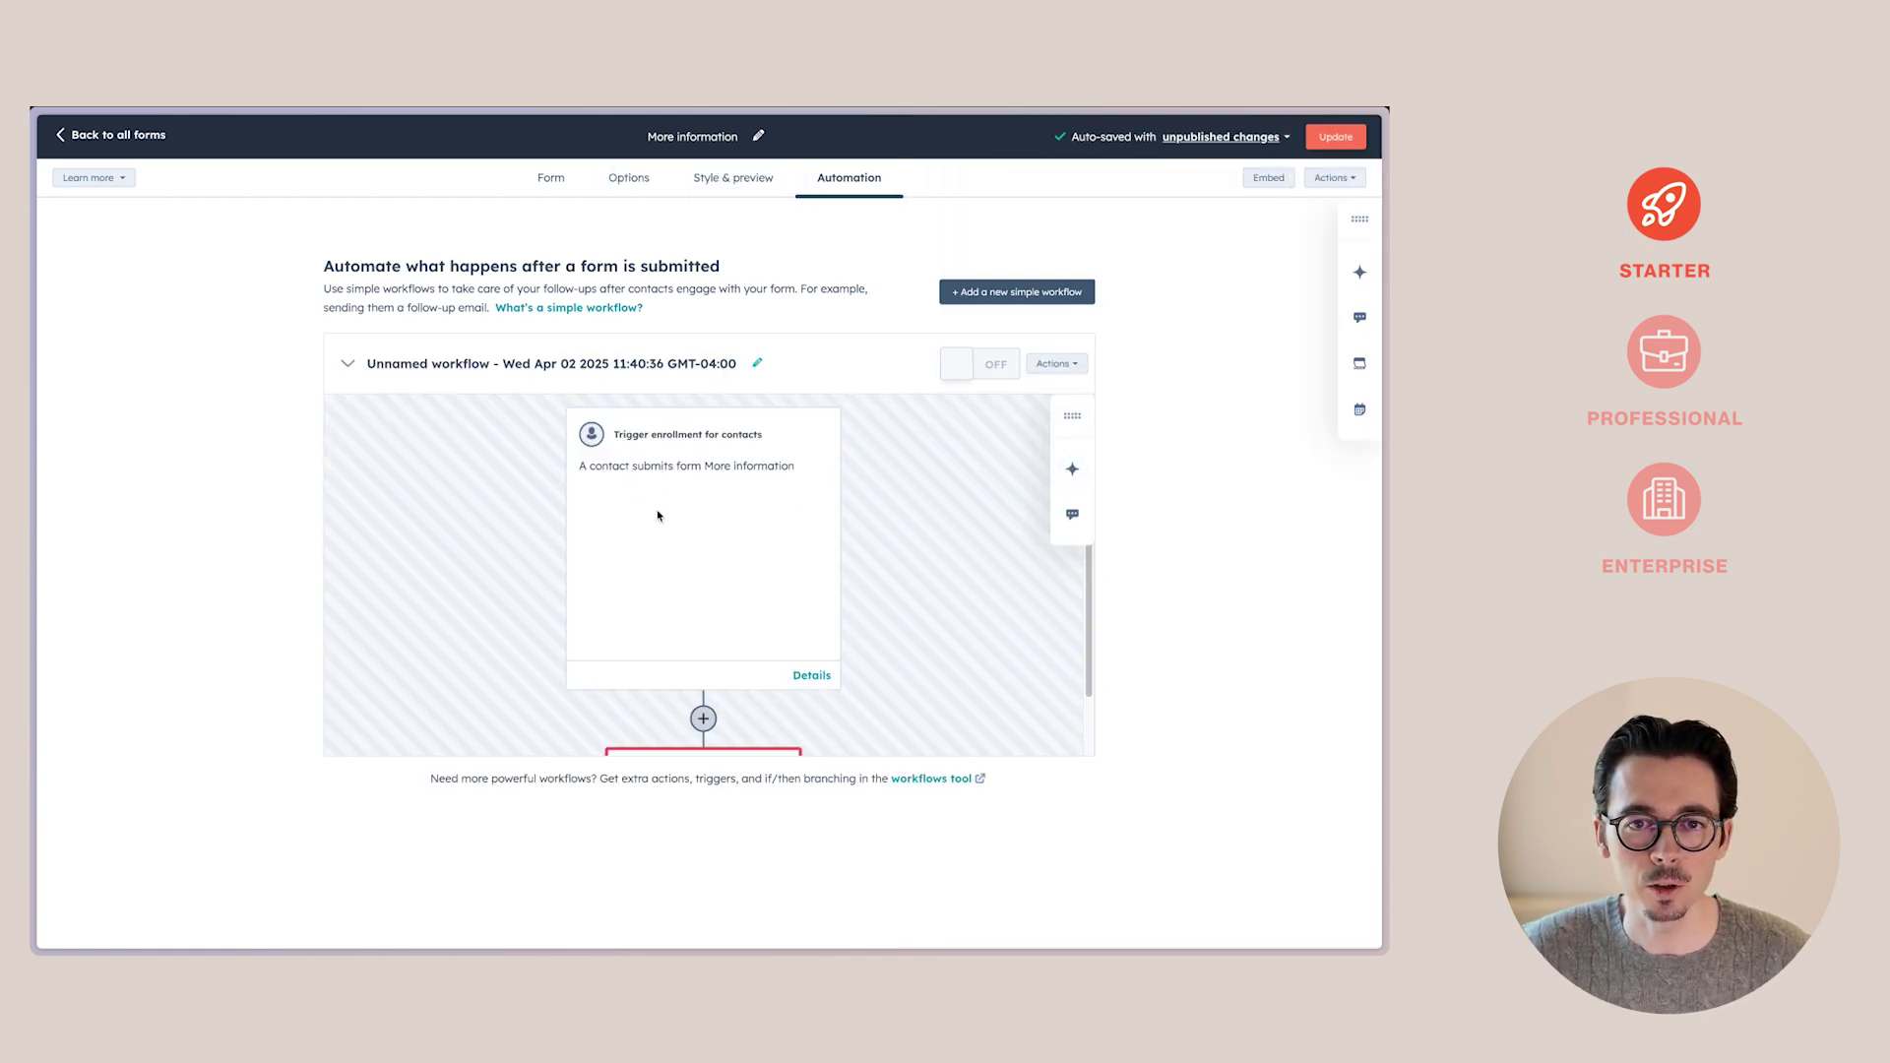
scroll(669, 517, down, 1)
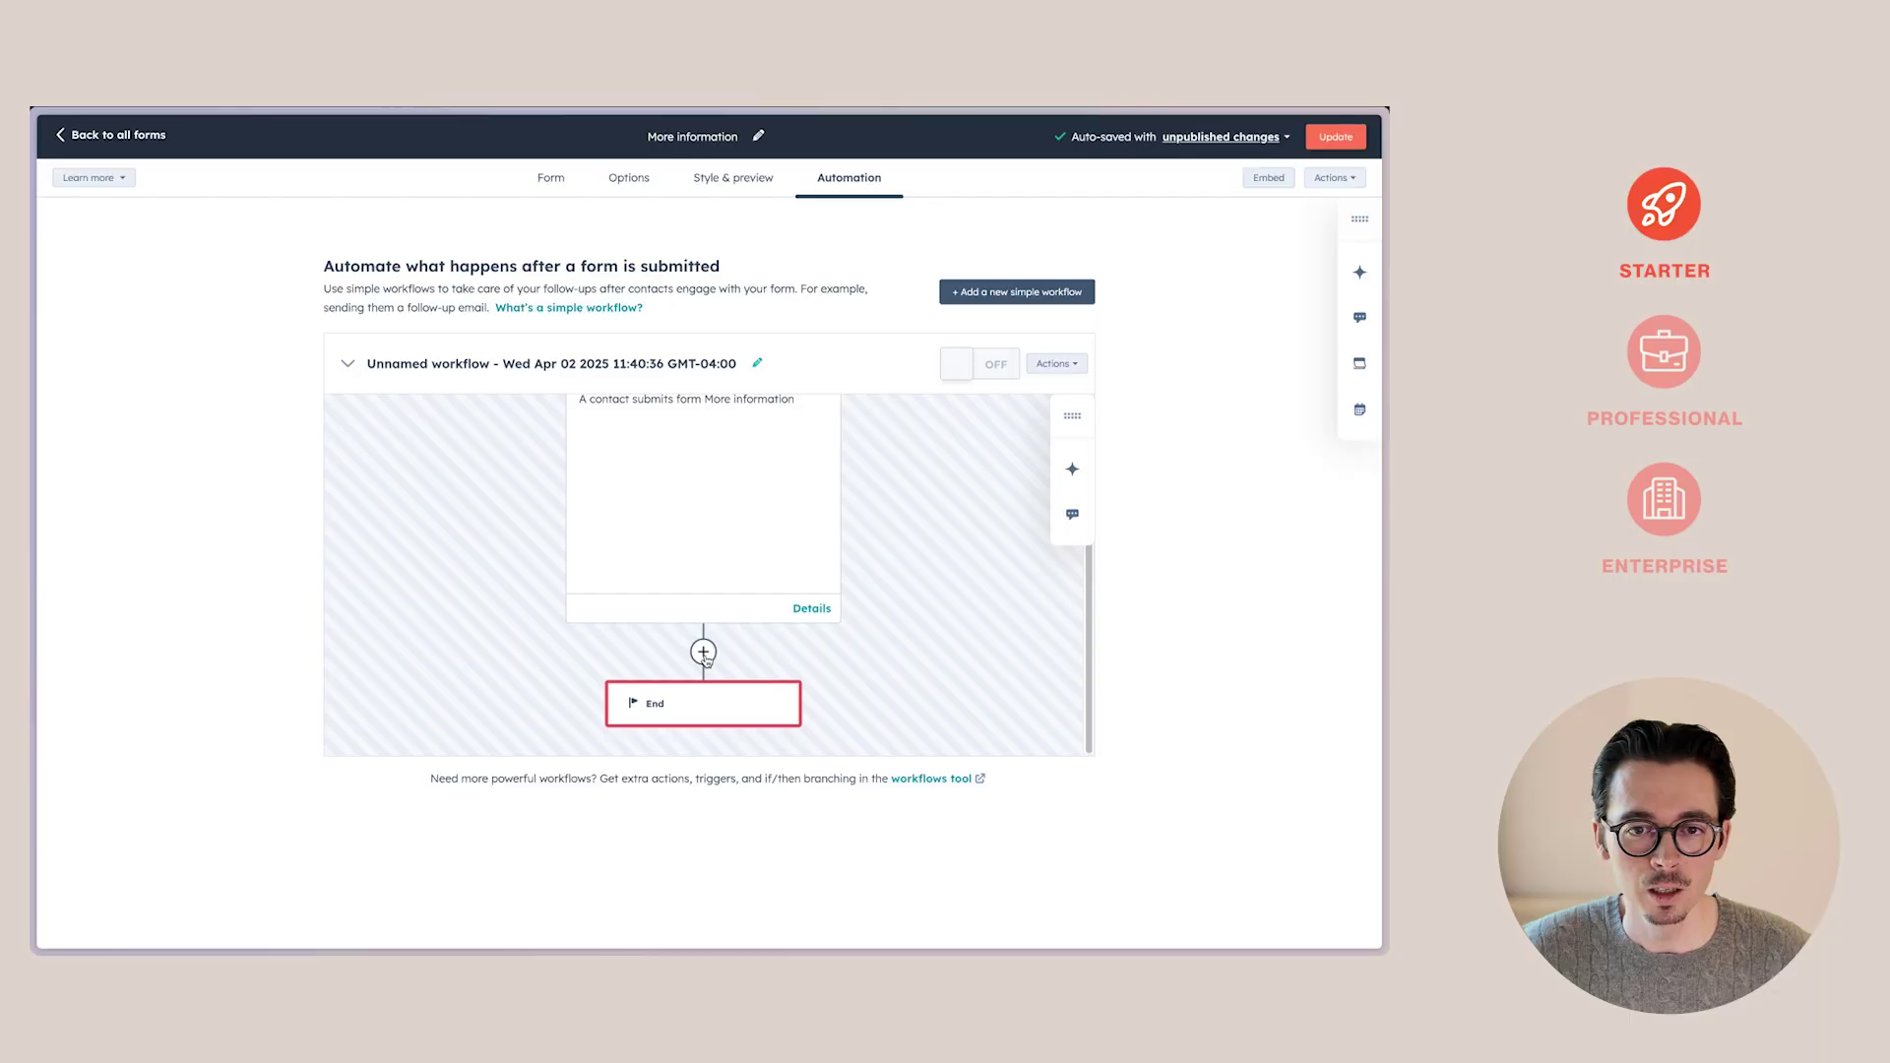
Add a Send email action with the 'Delivering favorite HubSpot workflows' email and save it.
click(698, 650)
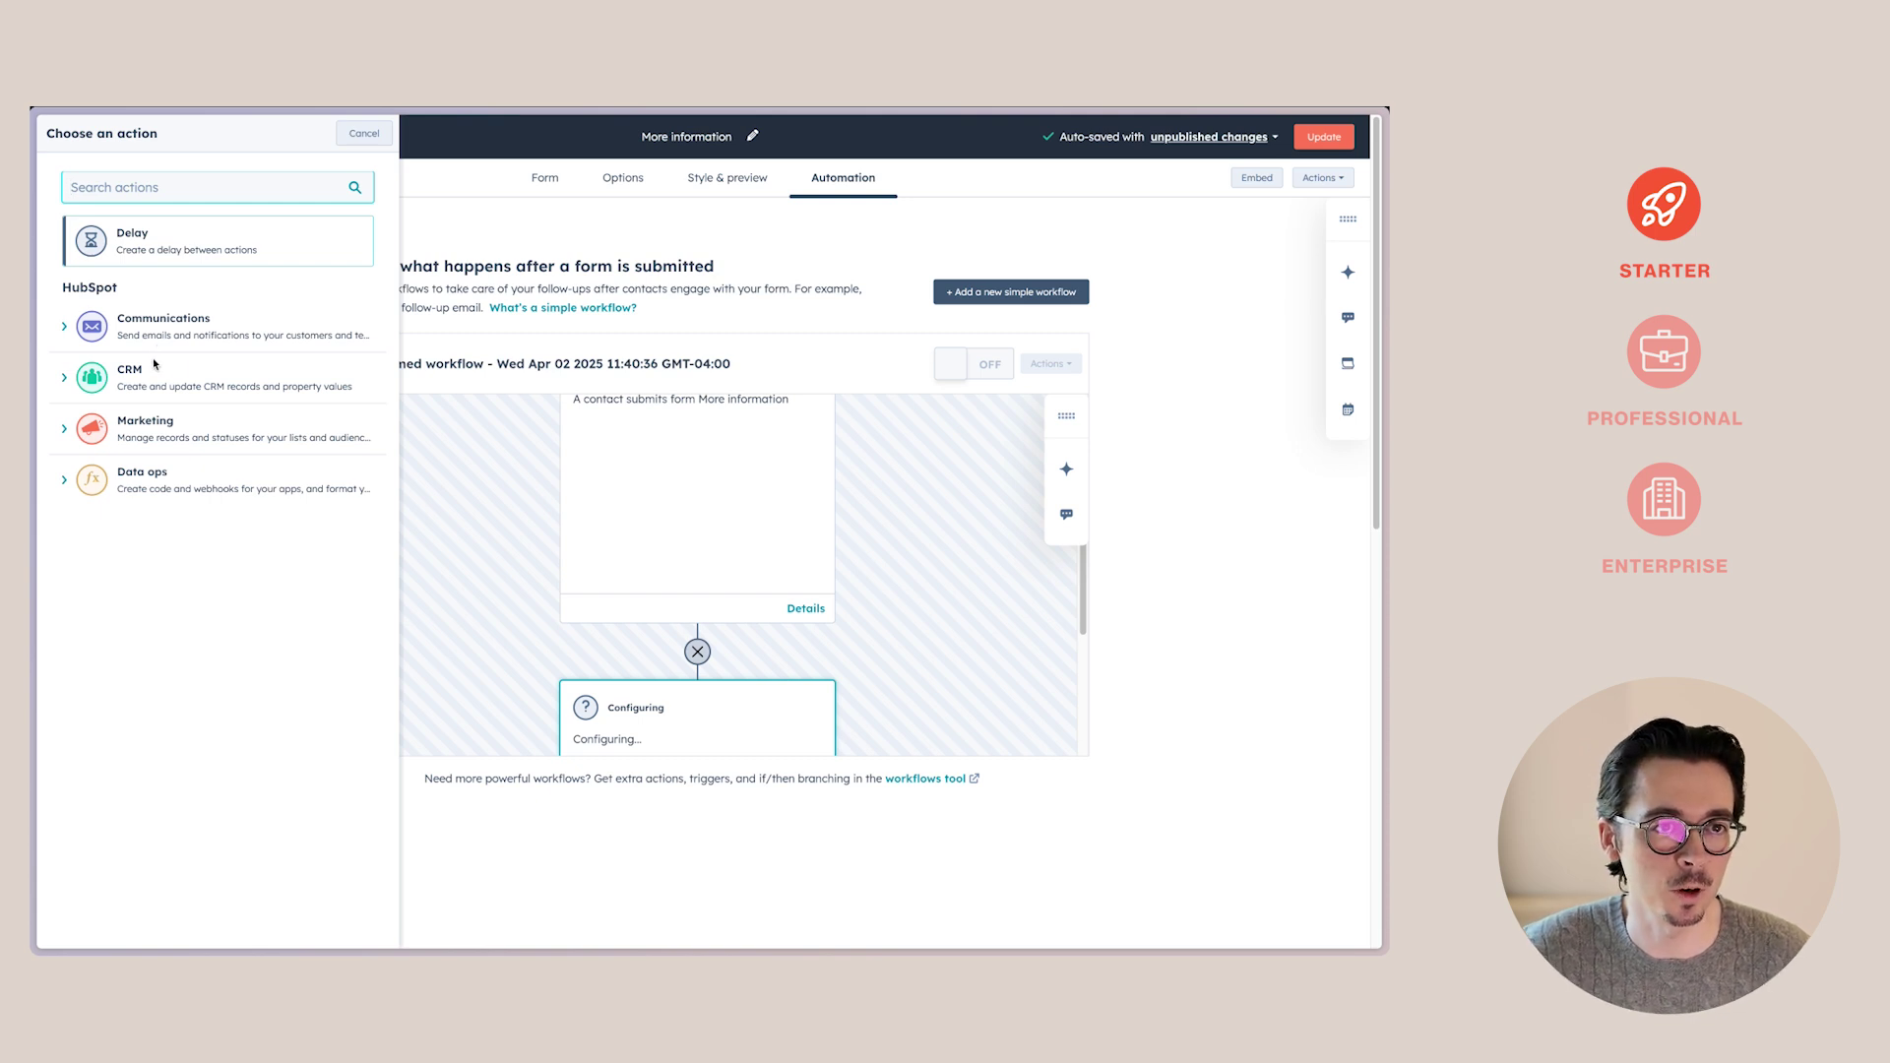
click(148, 328)
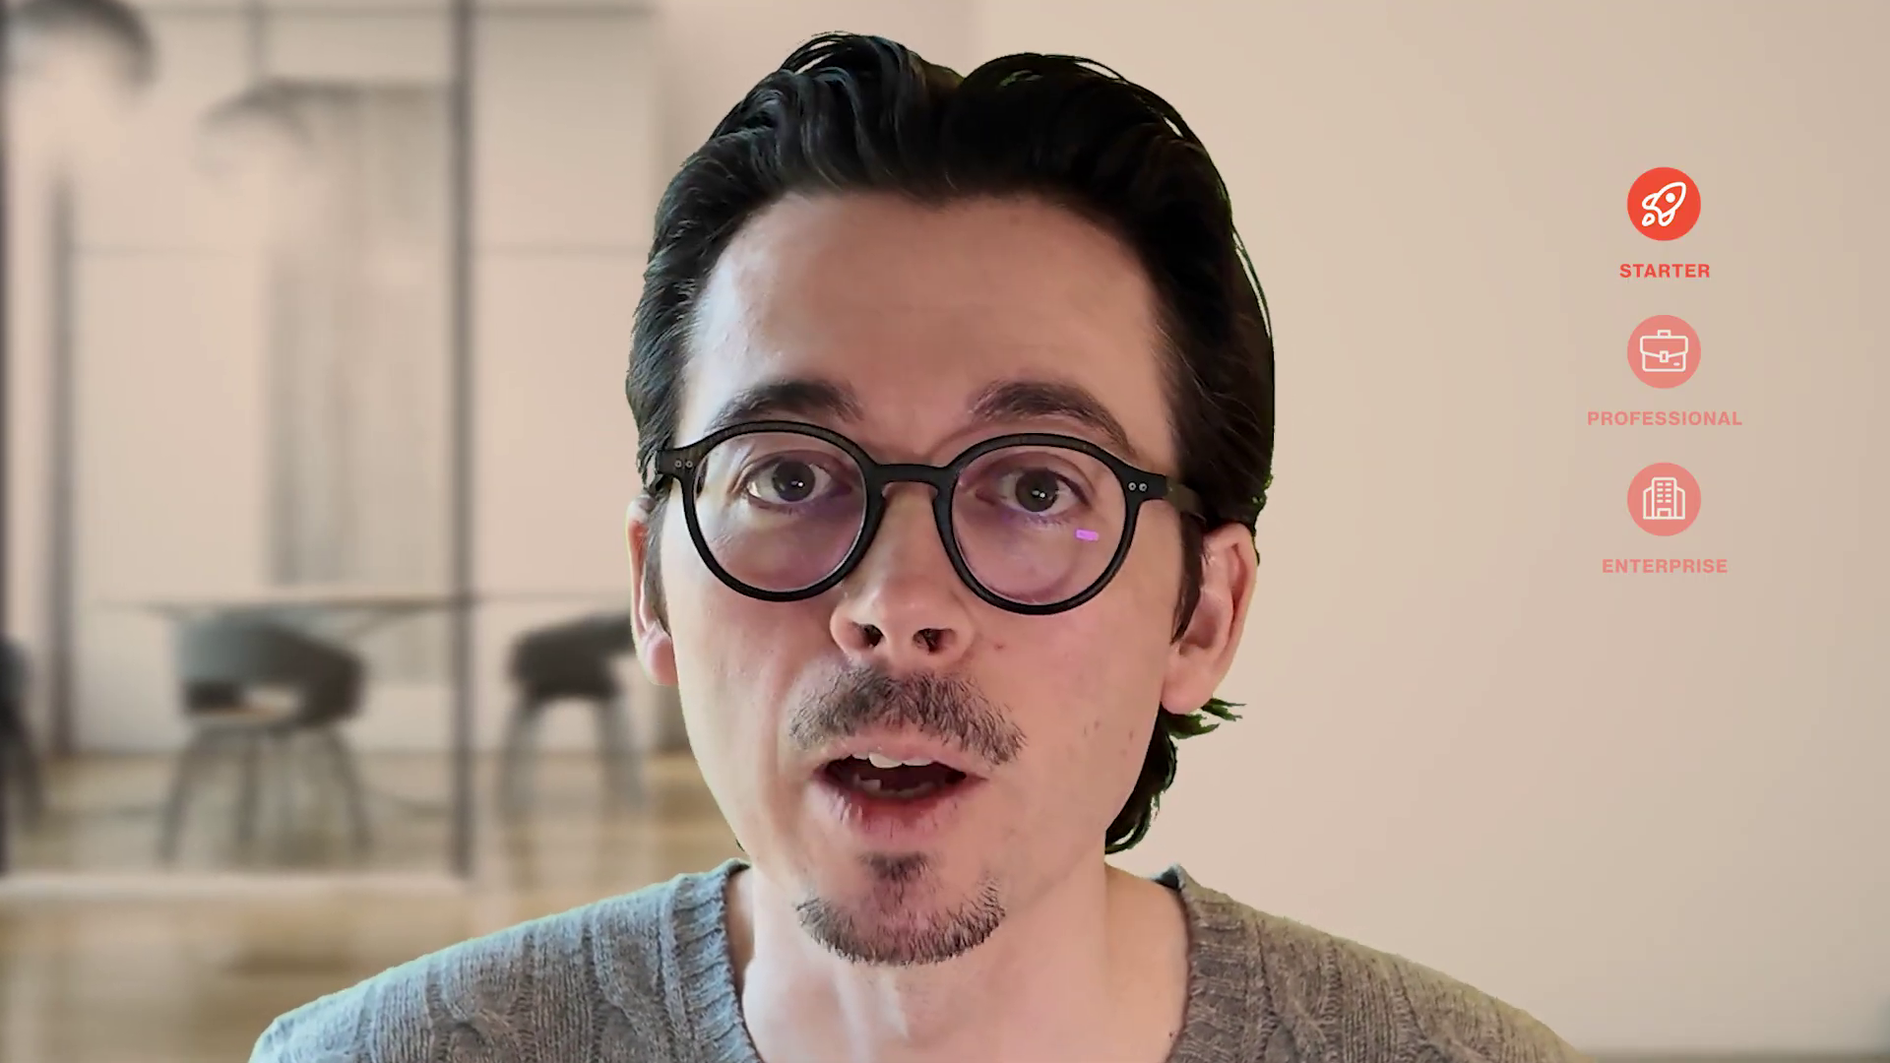
click(169, 325)
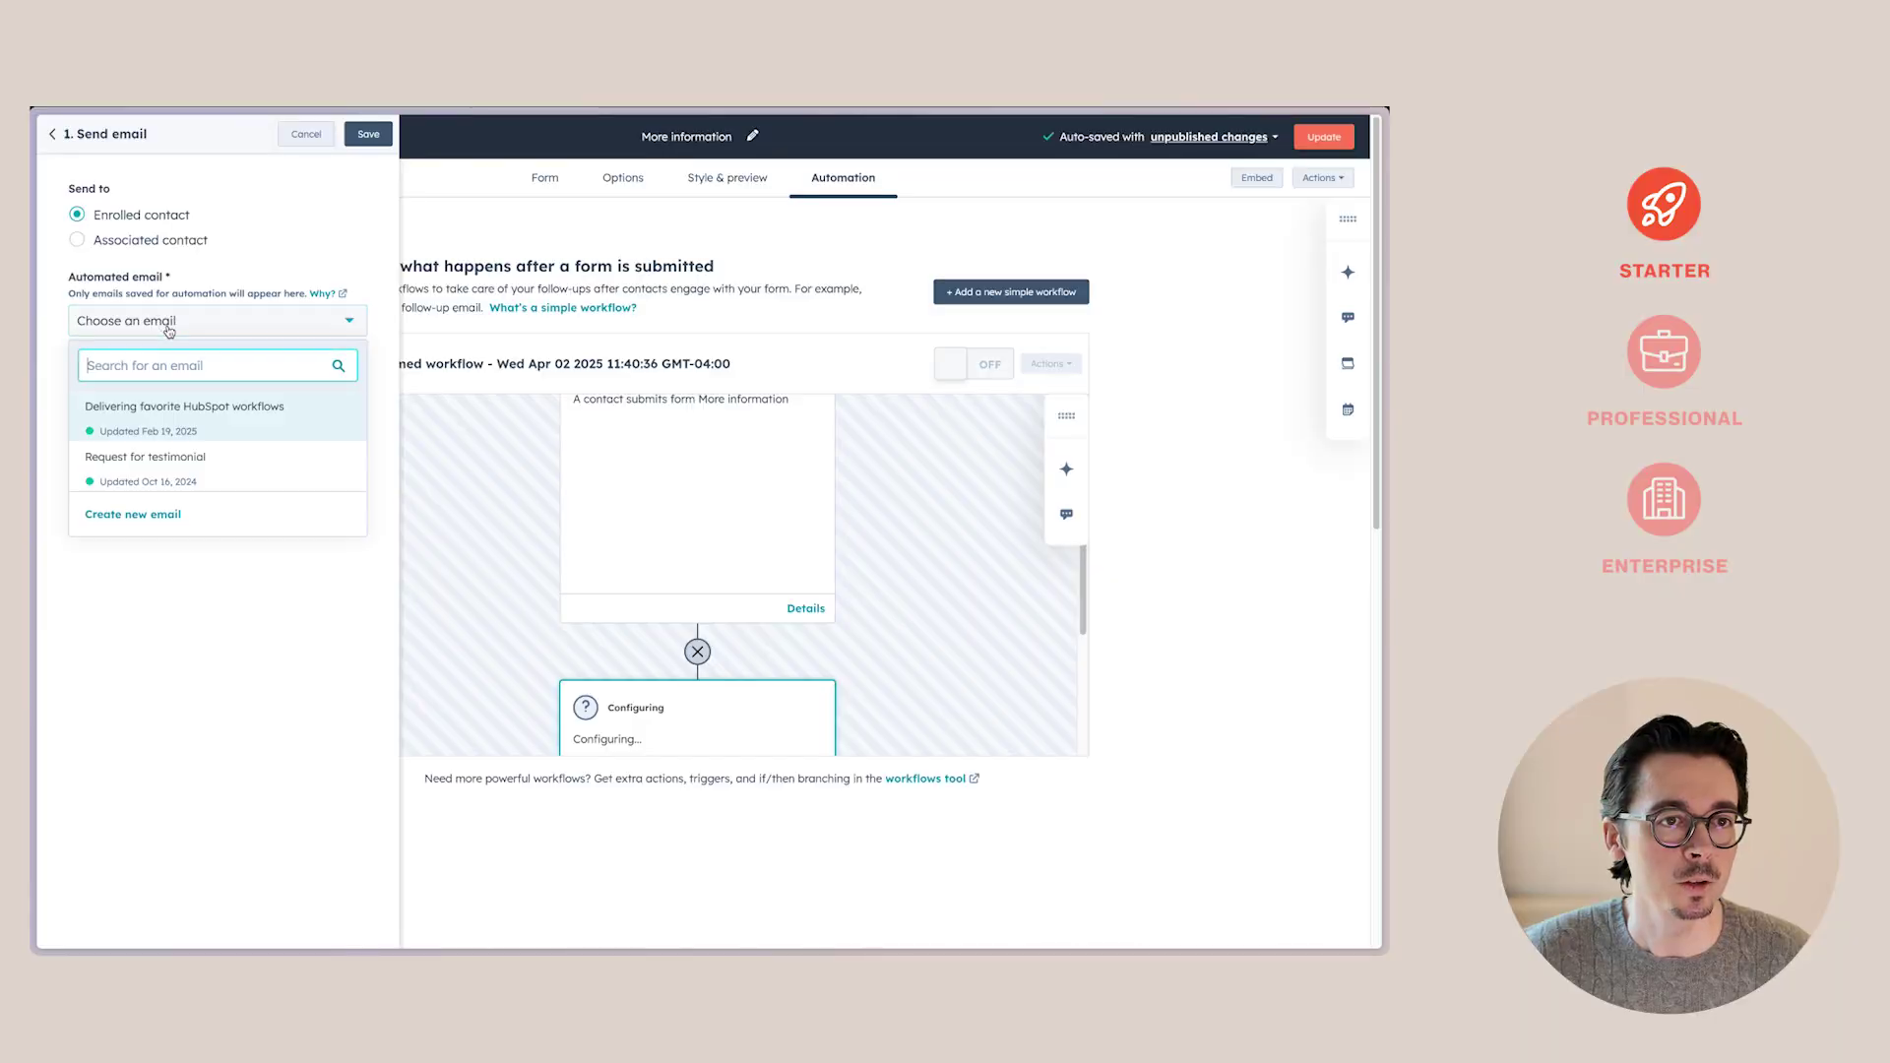
mouse_move(190, 414)
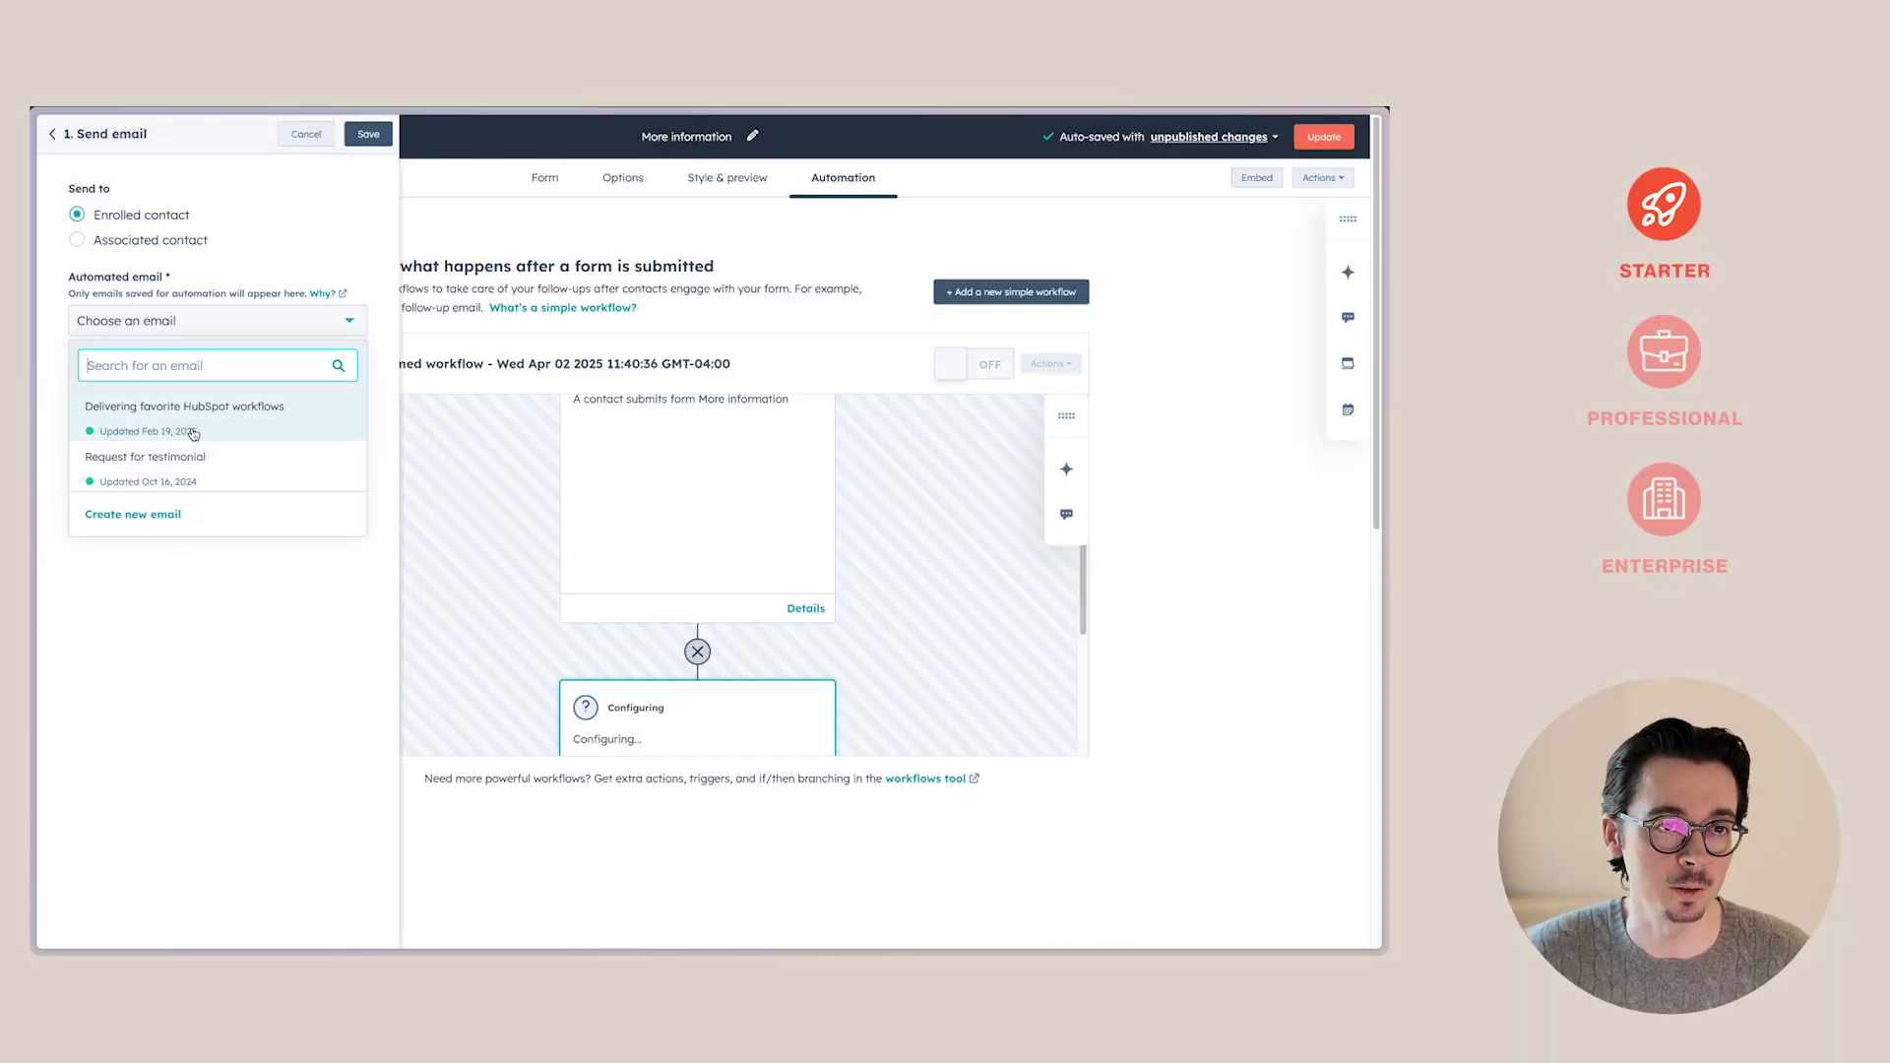
mouse_move(178, 469)
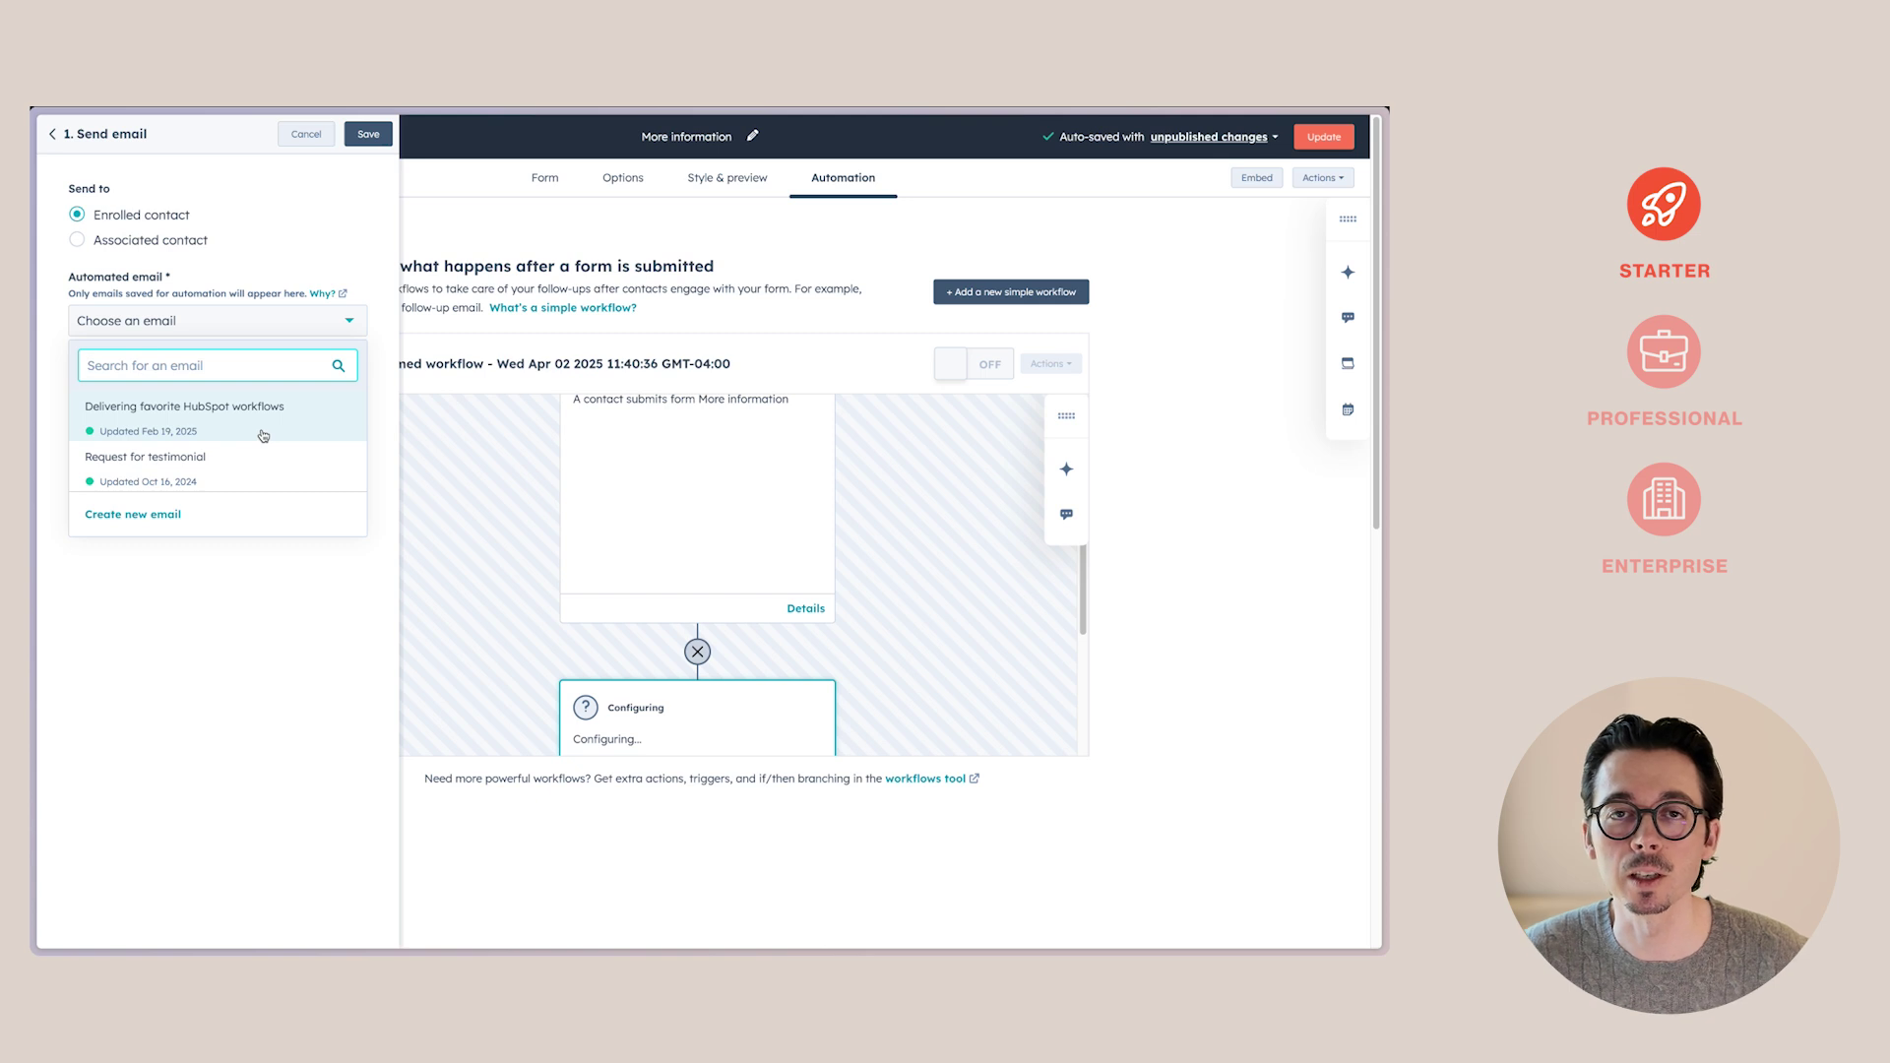
click(243, 430)
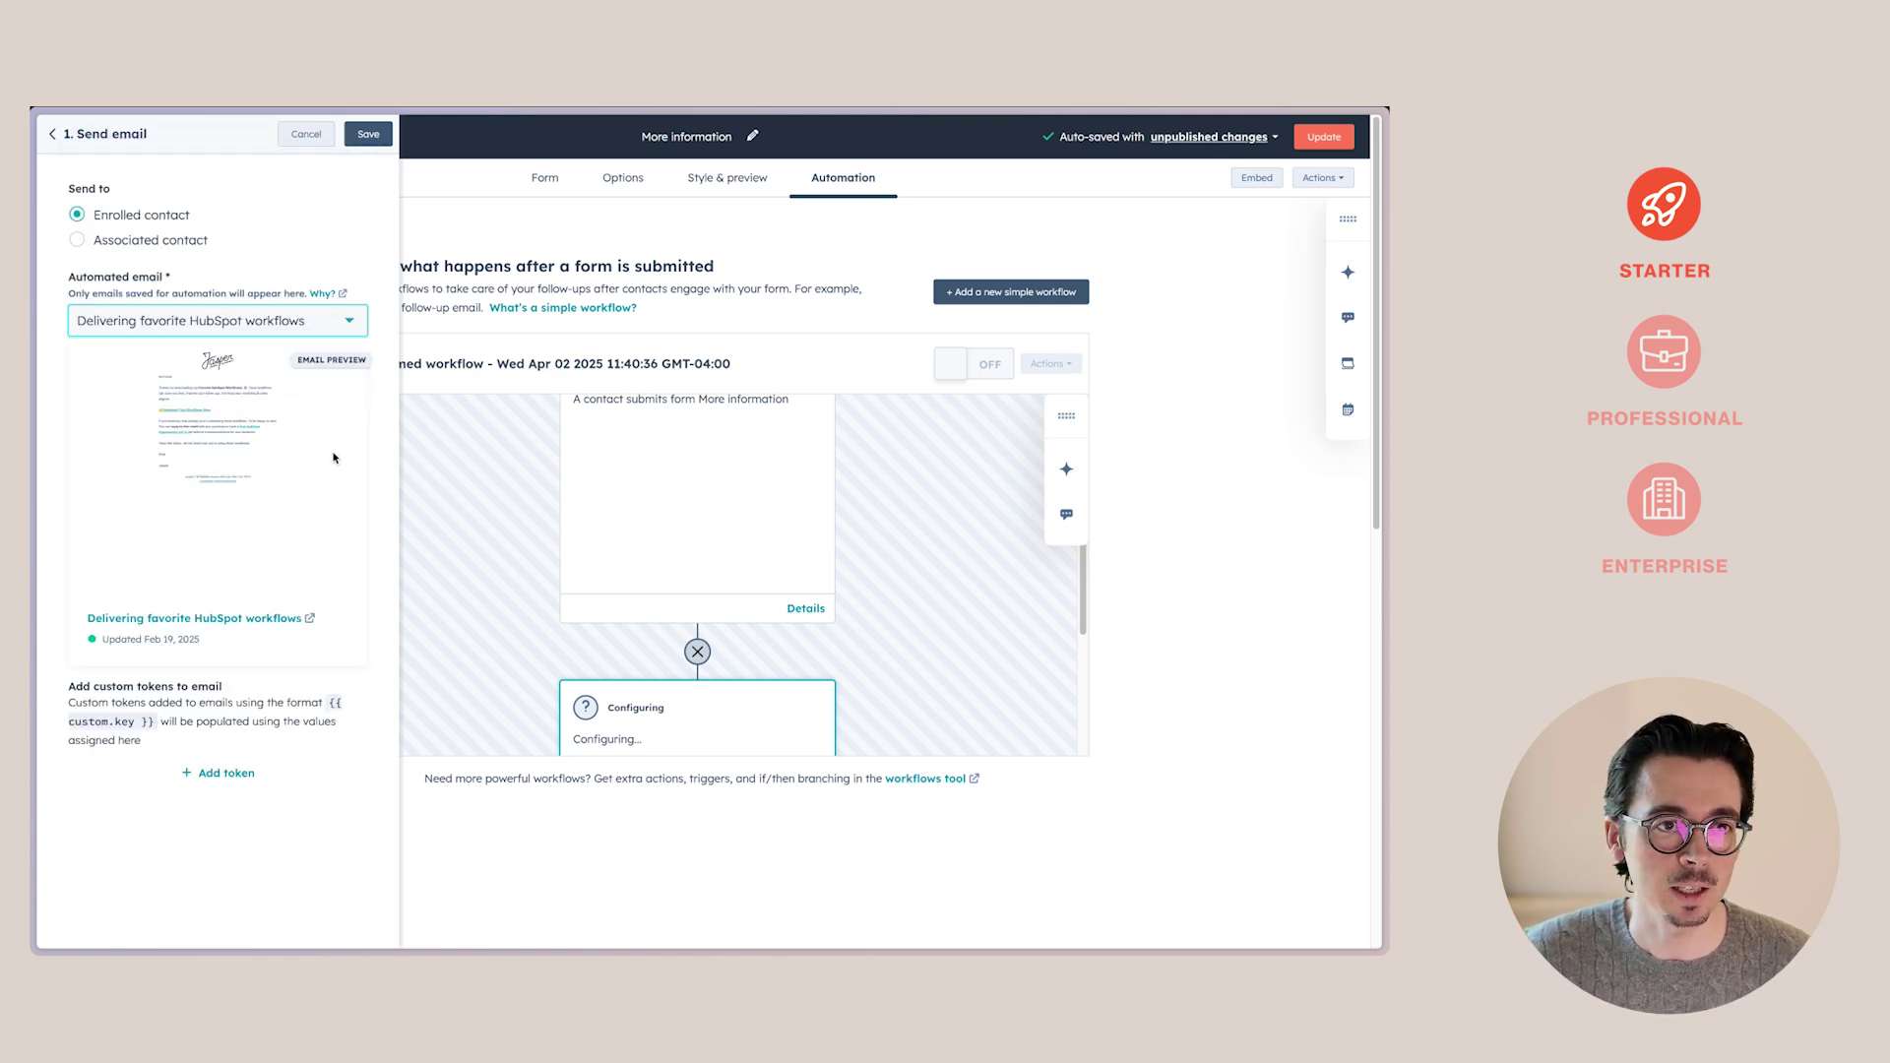
click(368, 134)
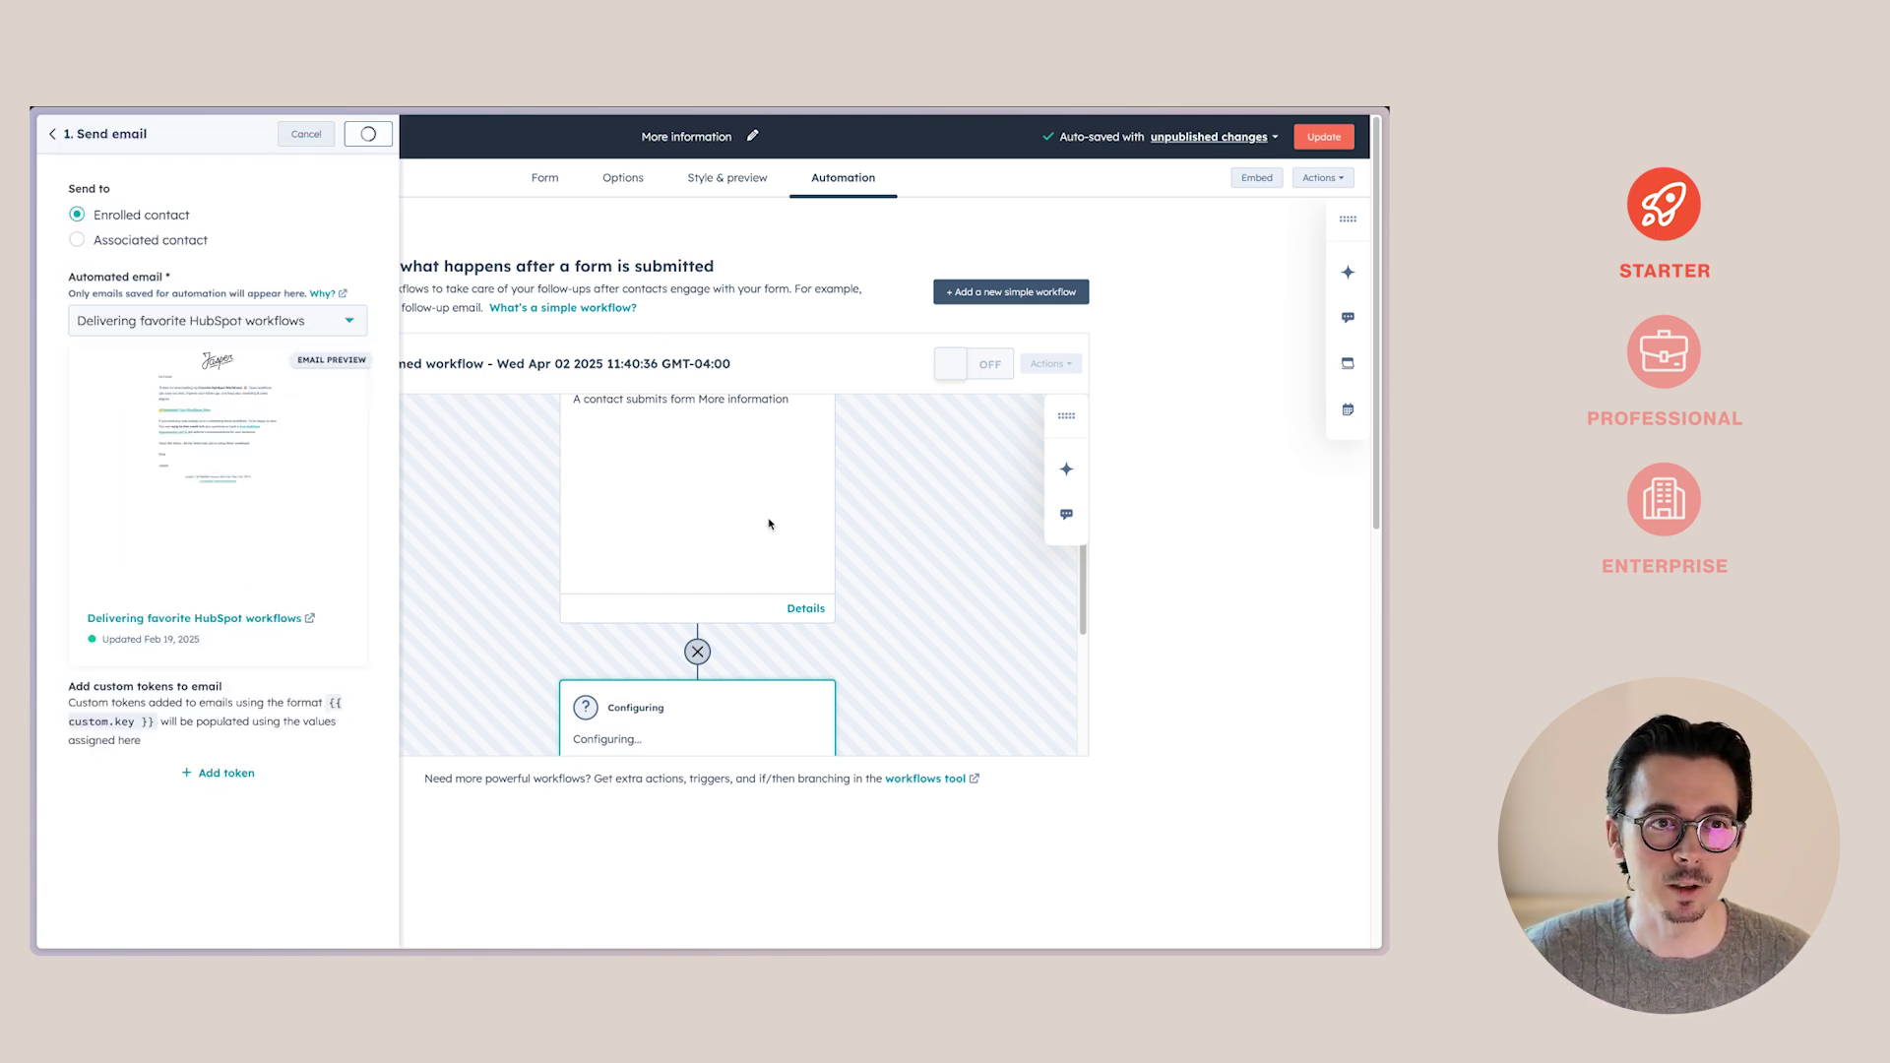
scroll(749, 552, down, 2)
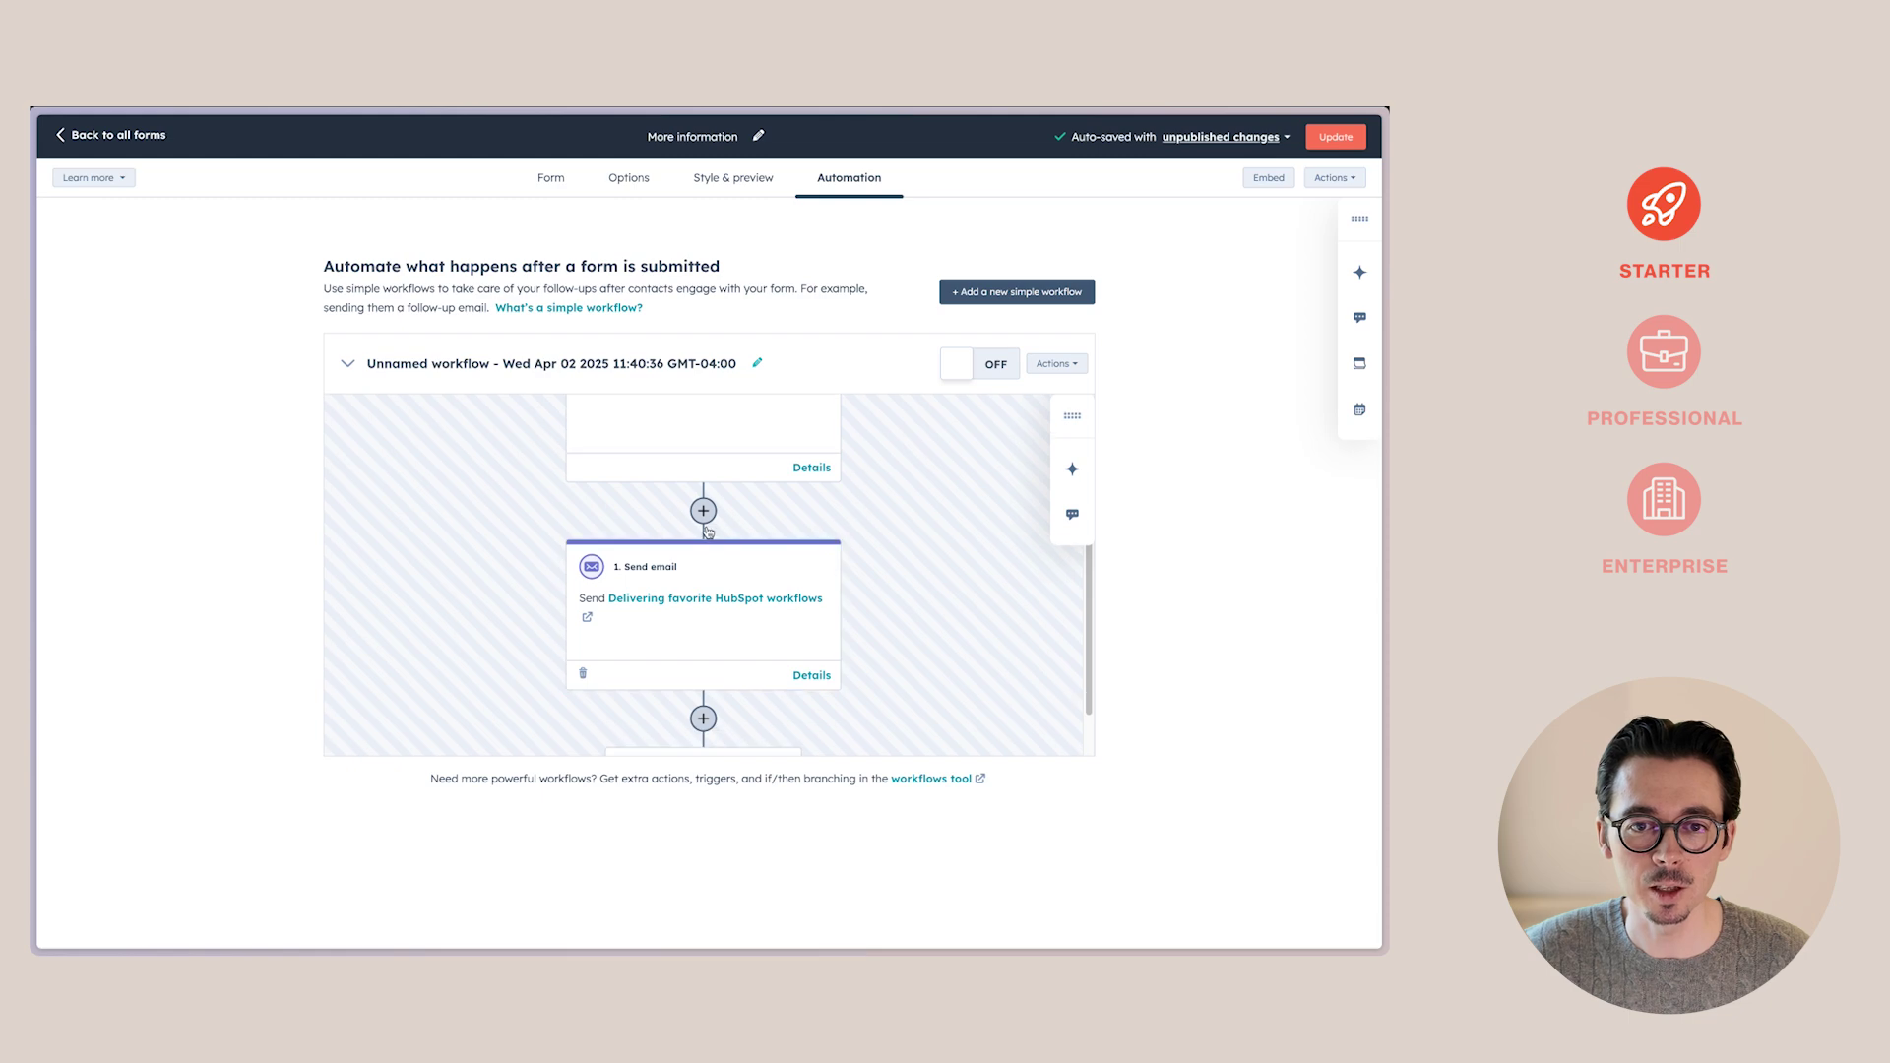
scroll(634, 486, up, 3)
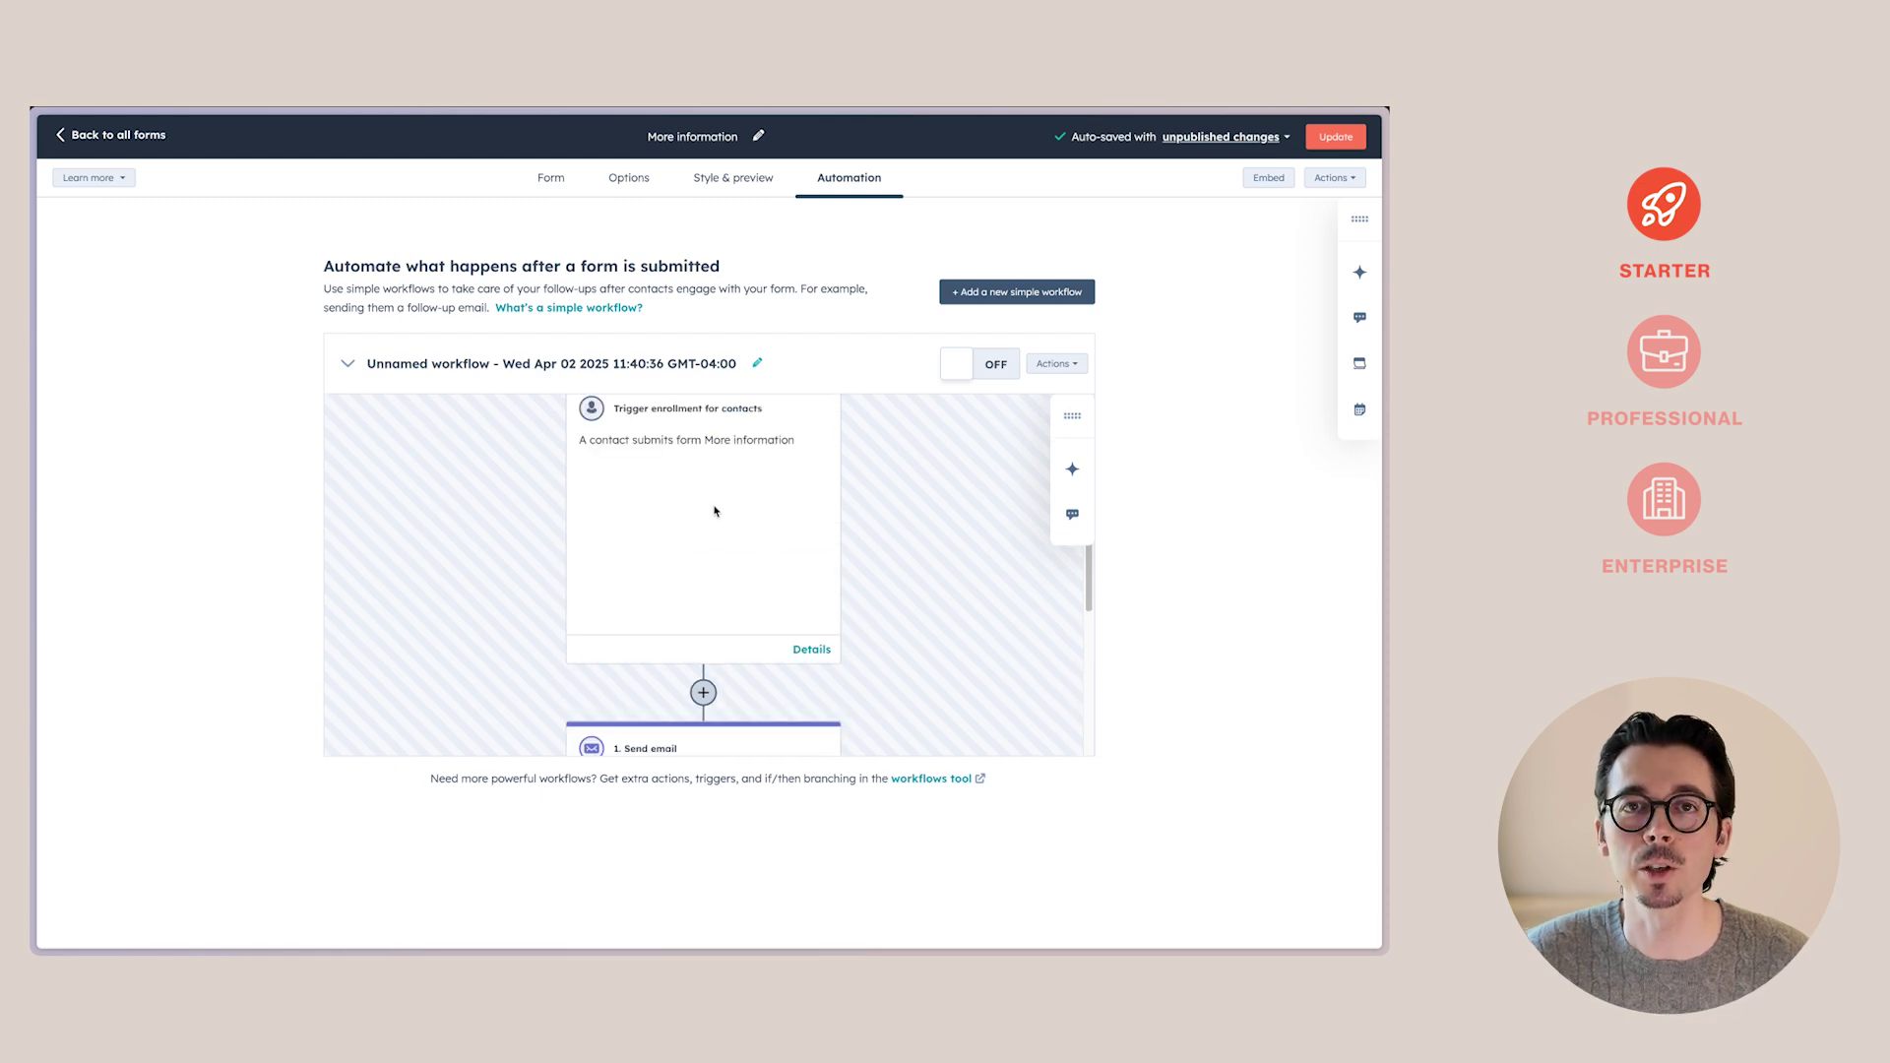
scroll(728, 522, down, 4)
Add a 2-day delay step after the first email.
click(704, 653)
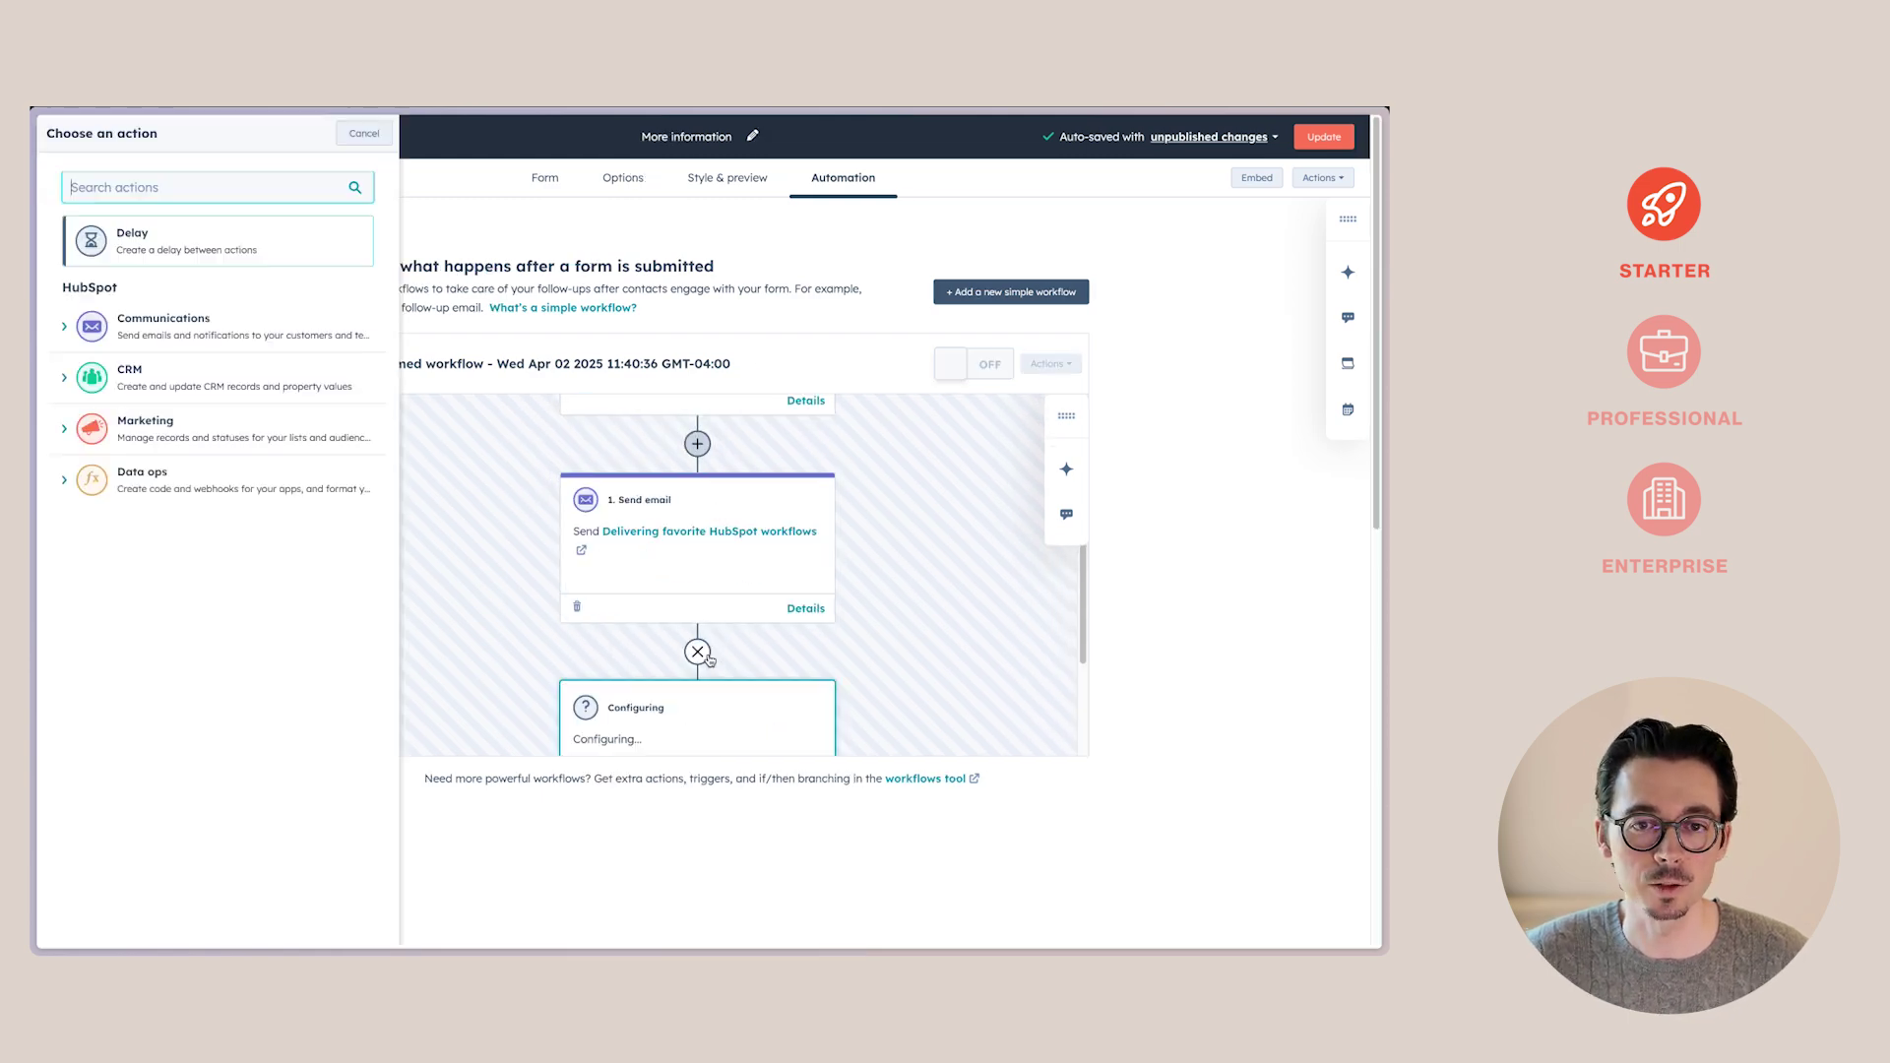
click(163, 258)
click(166, 223)
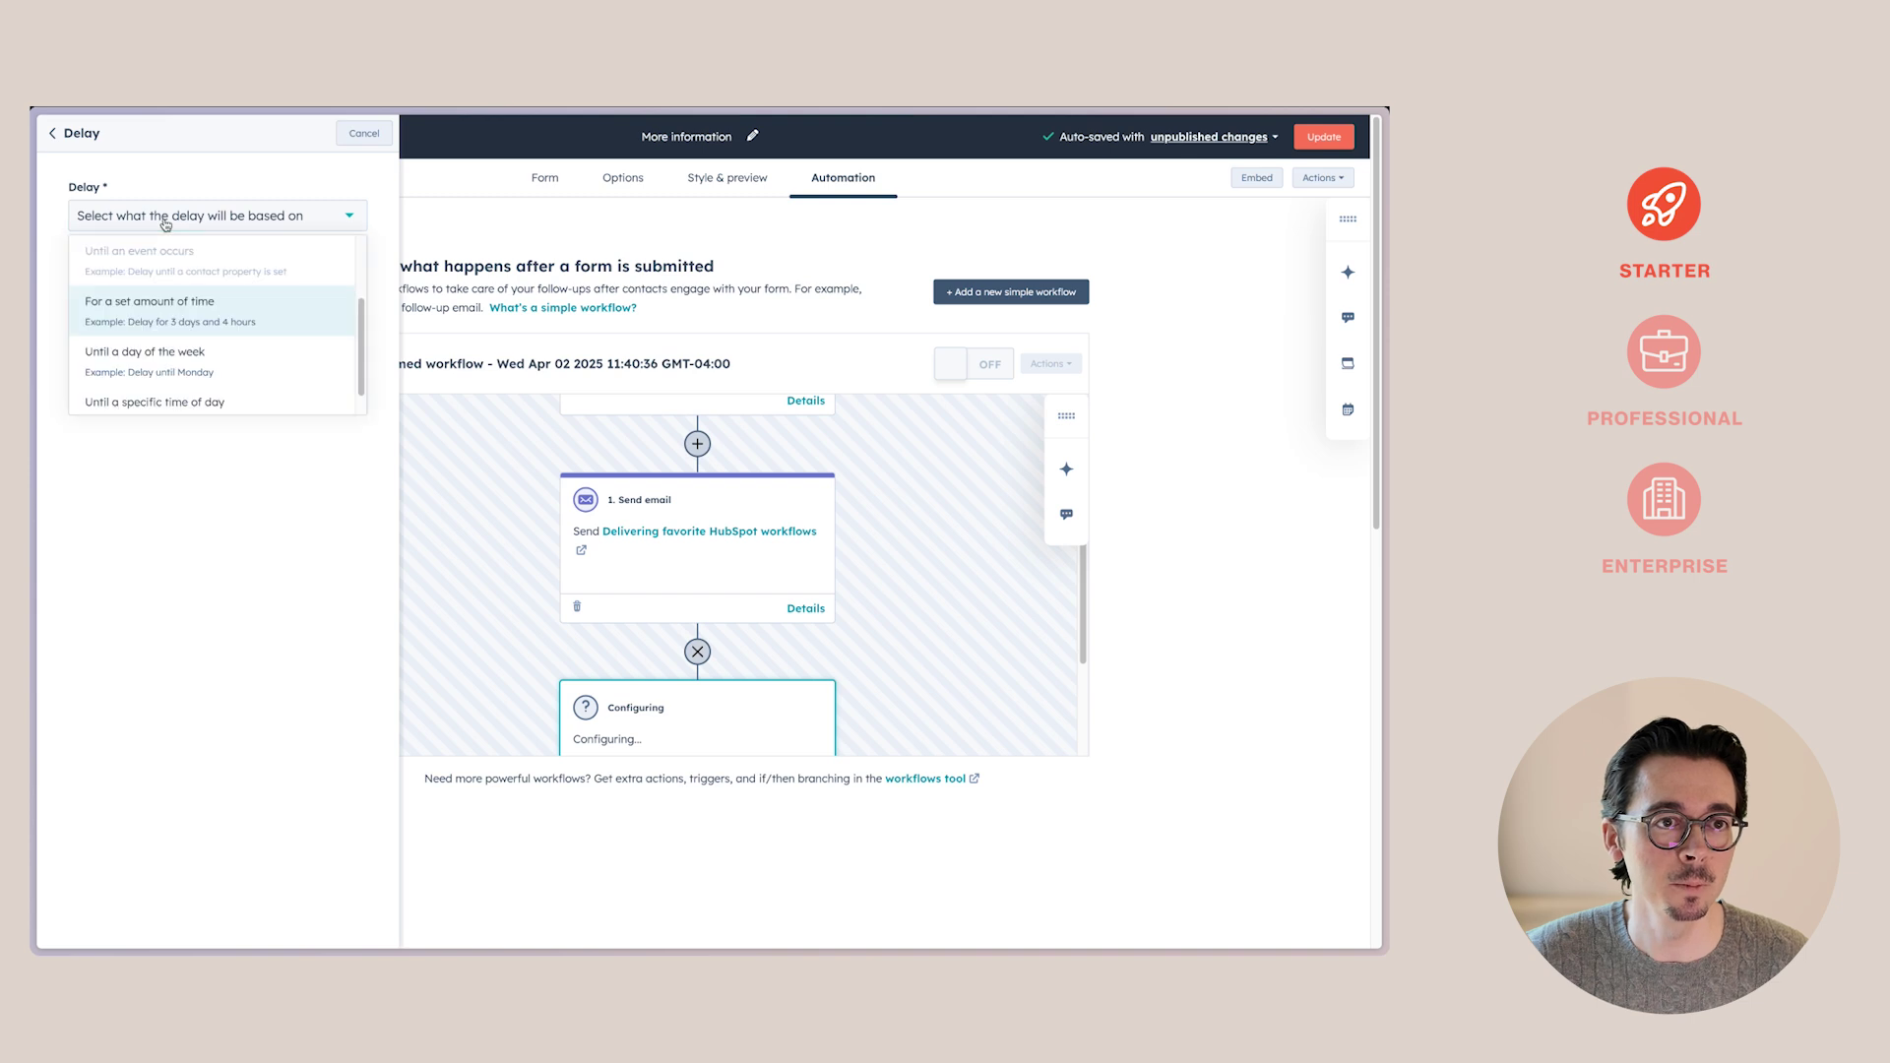
click(202, 325)
click(107, 317)
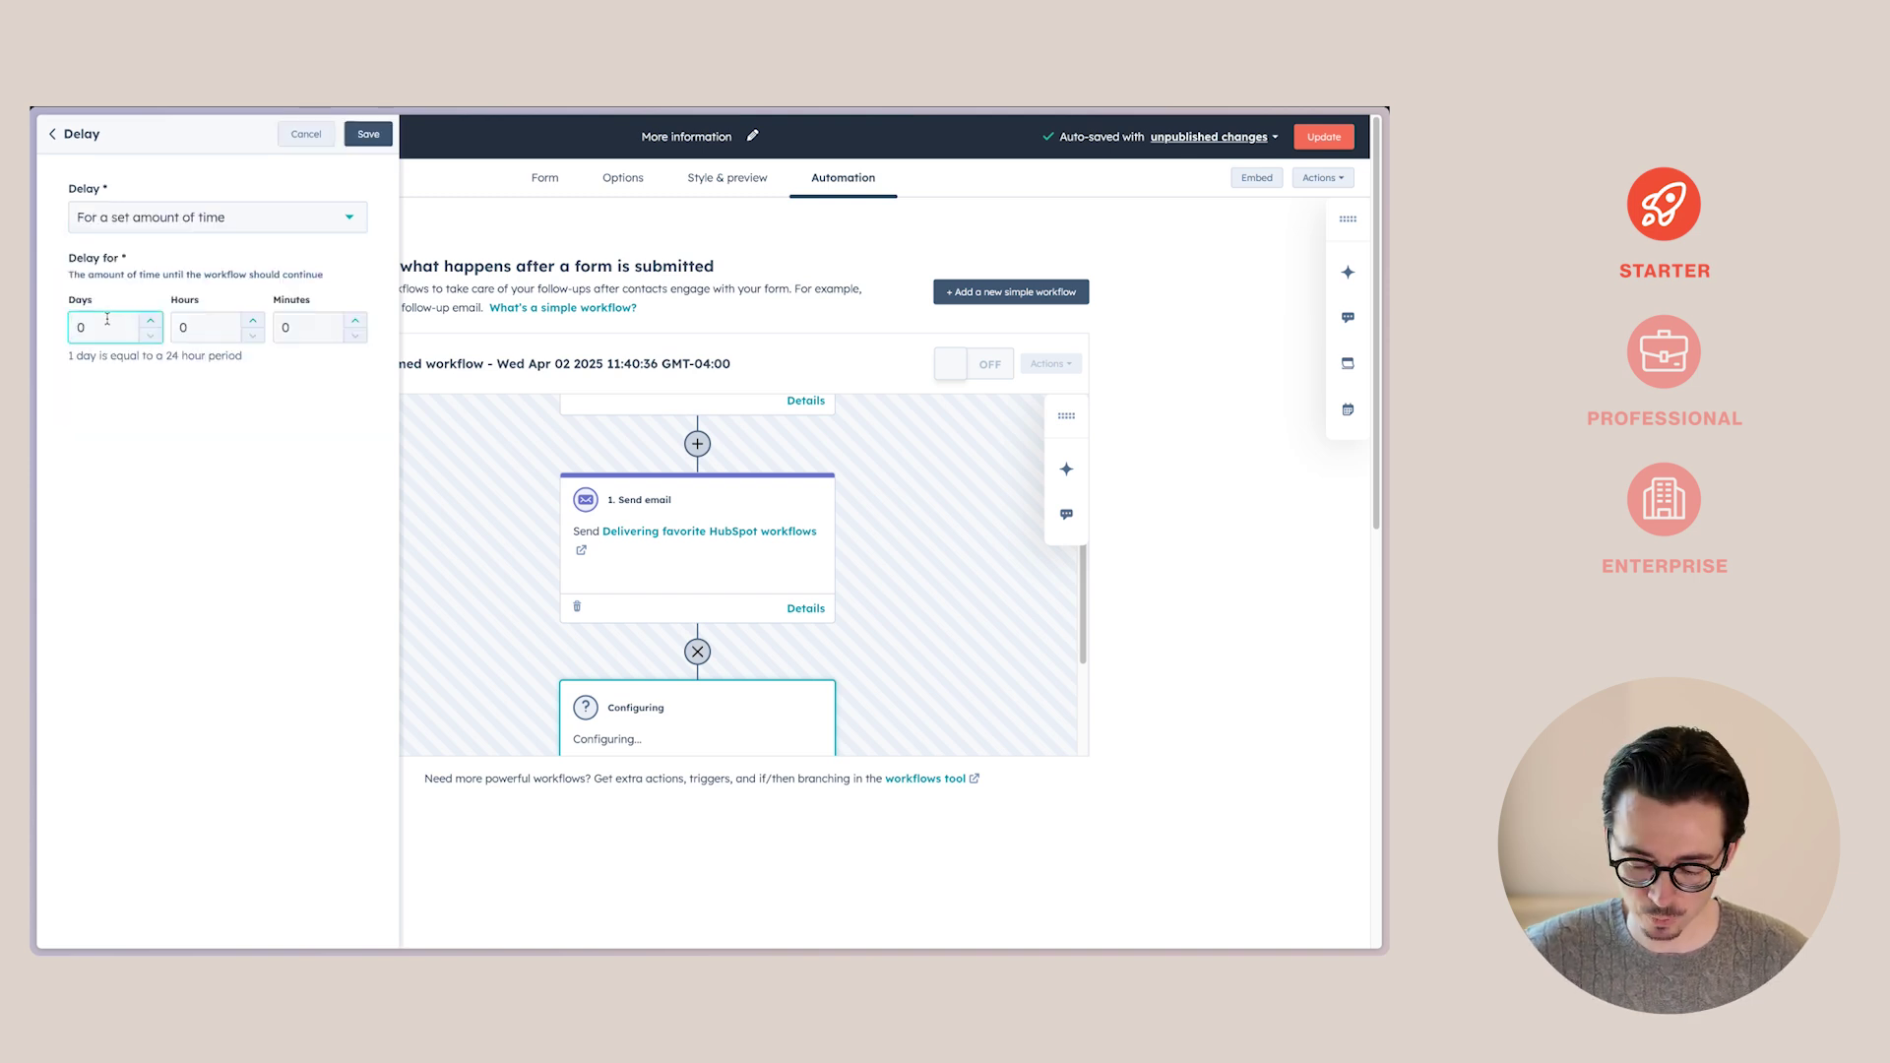
text(2)
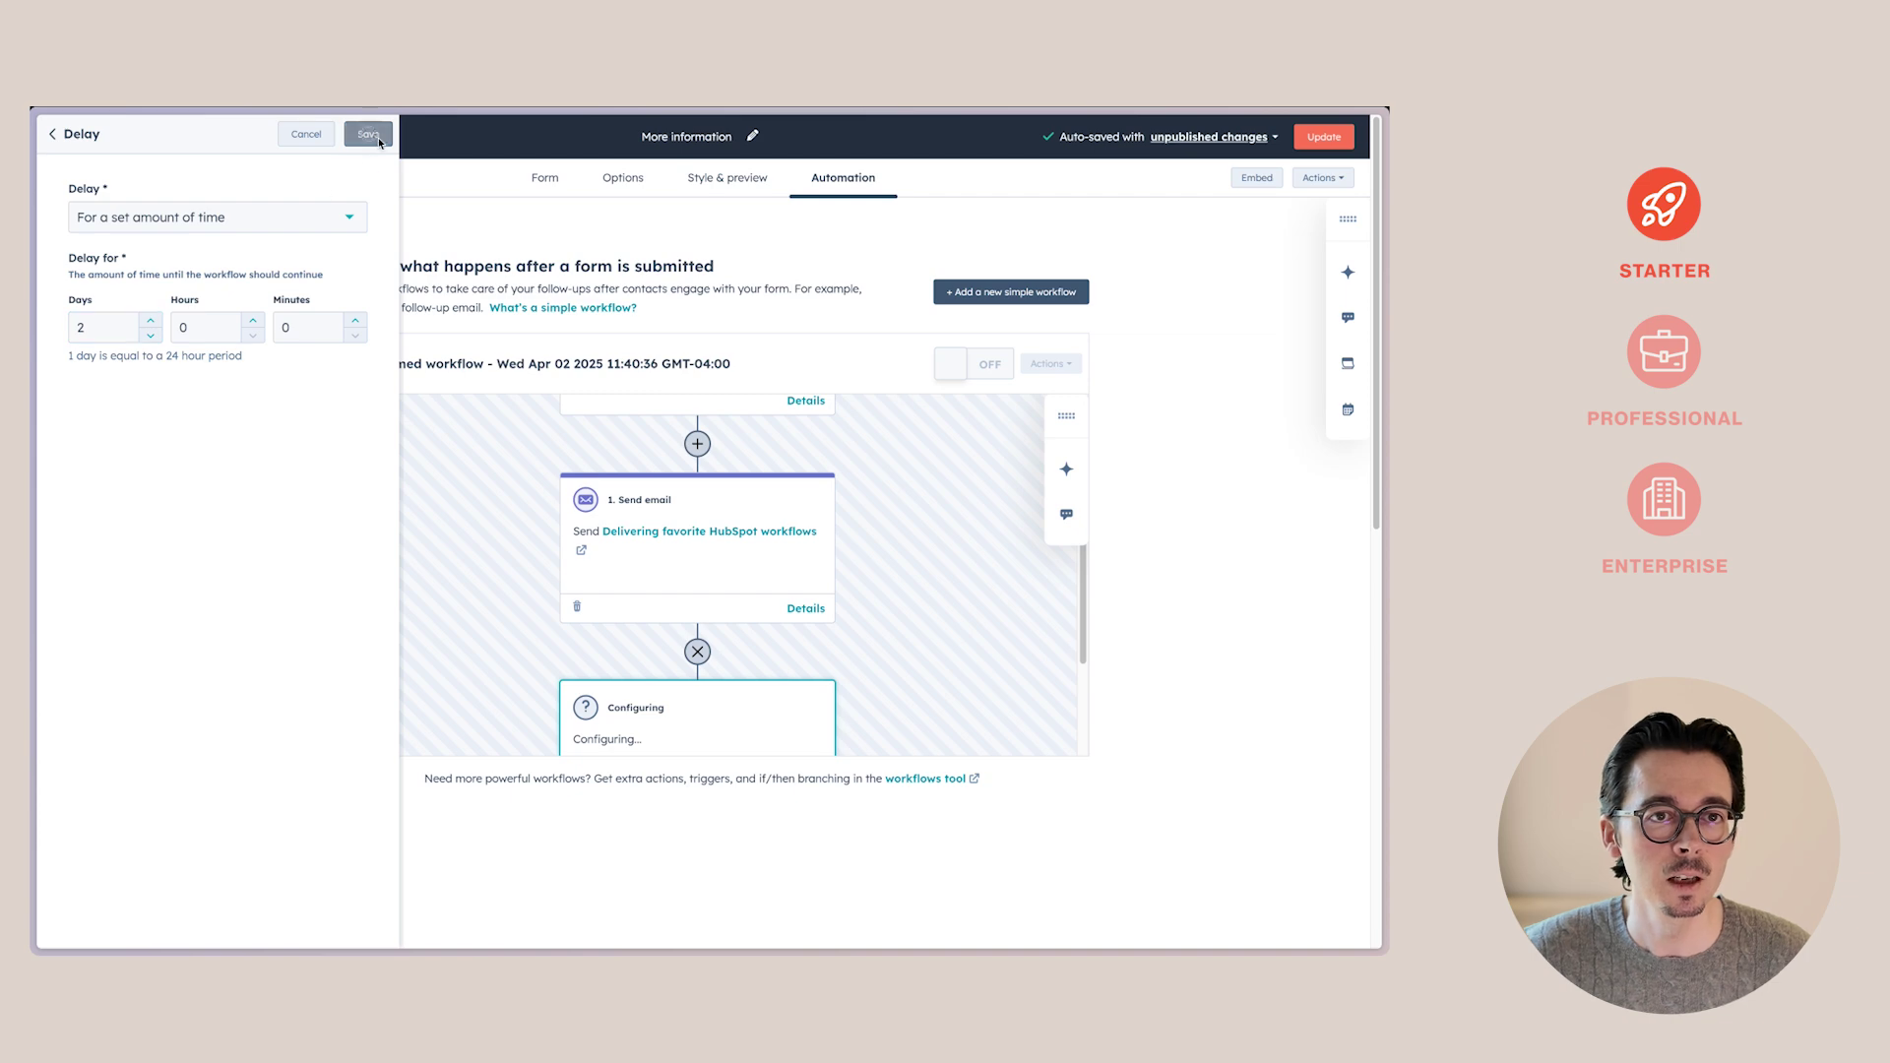
click(368, 134)
Add a Send email step with the 'Request for testimonial' email after the delay.
click(698, 653)
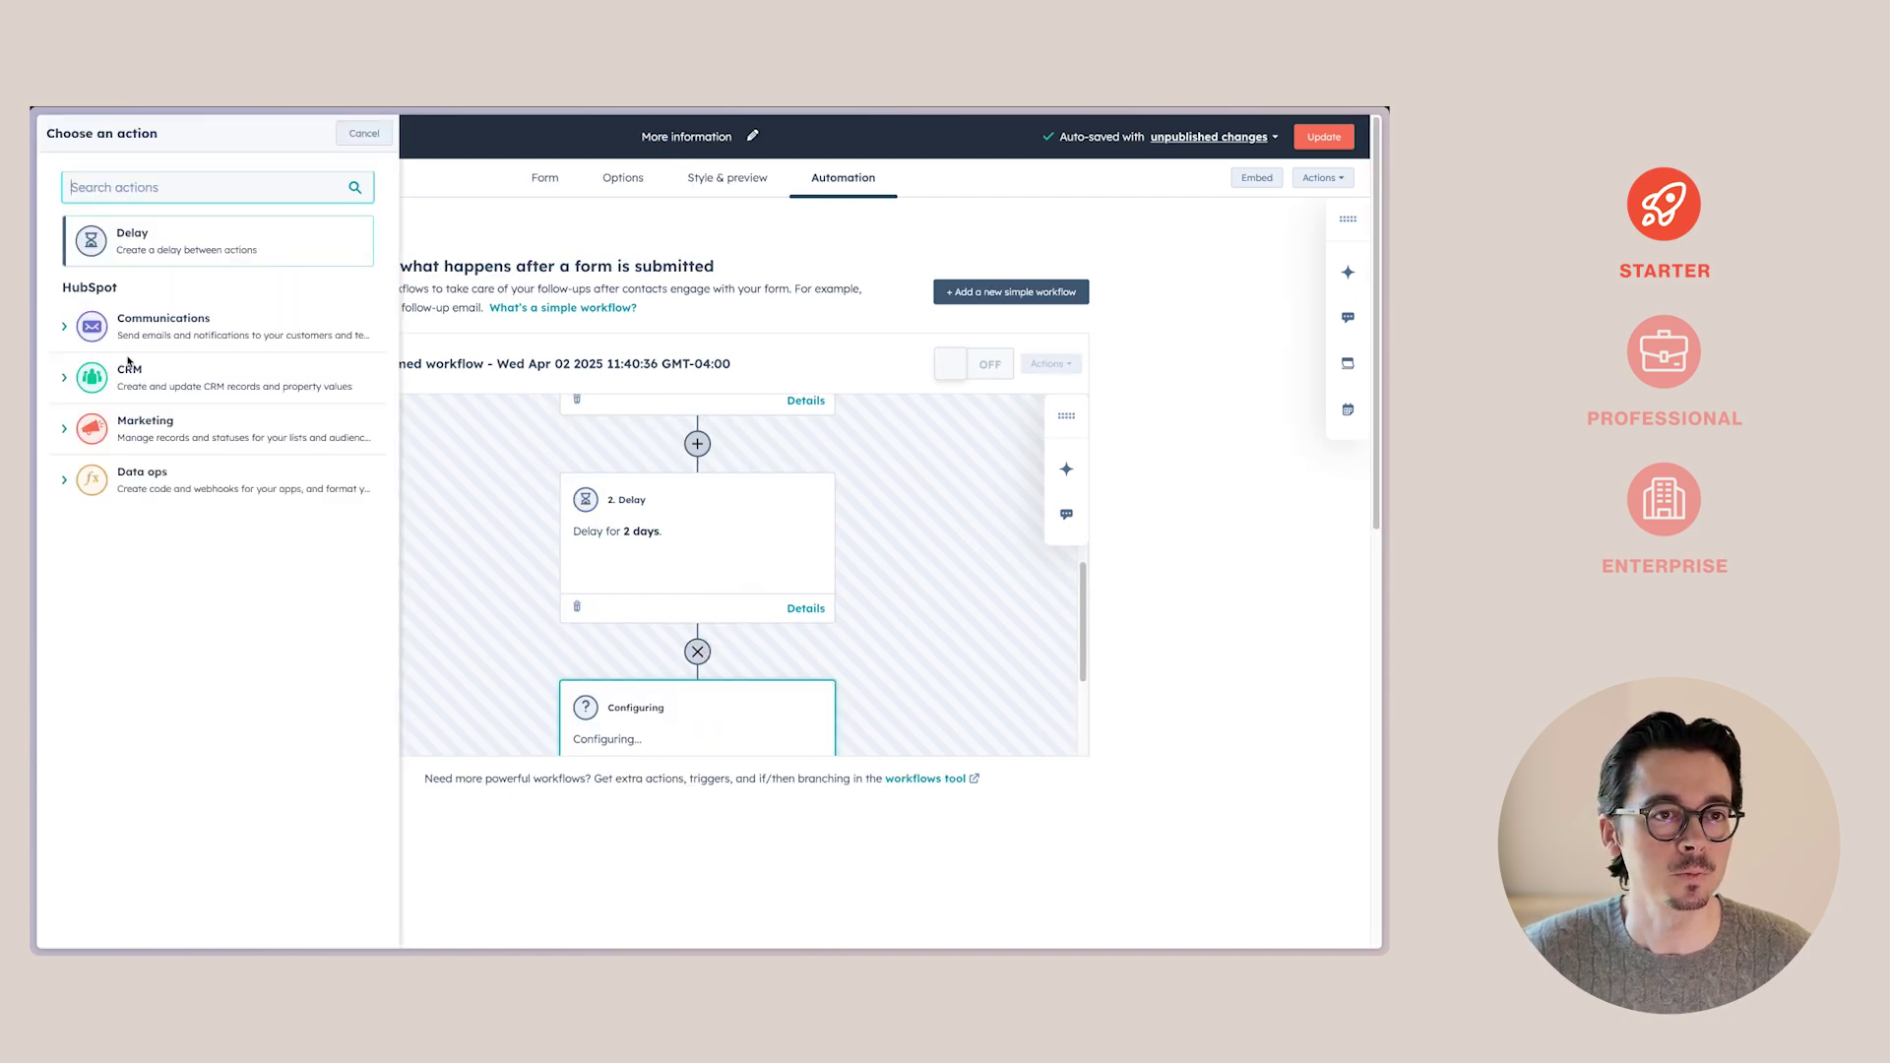
click(162, 319)
click(153, 383)
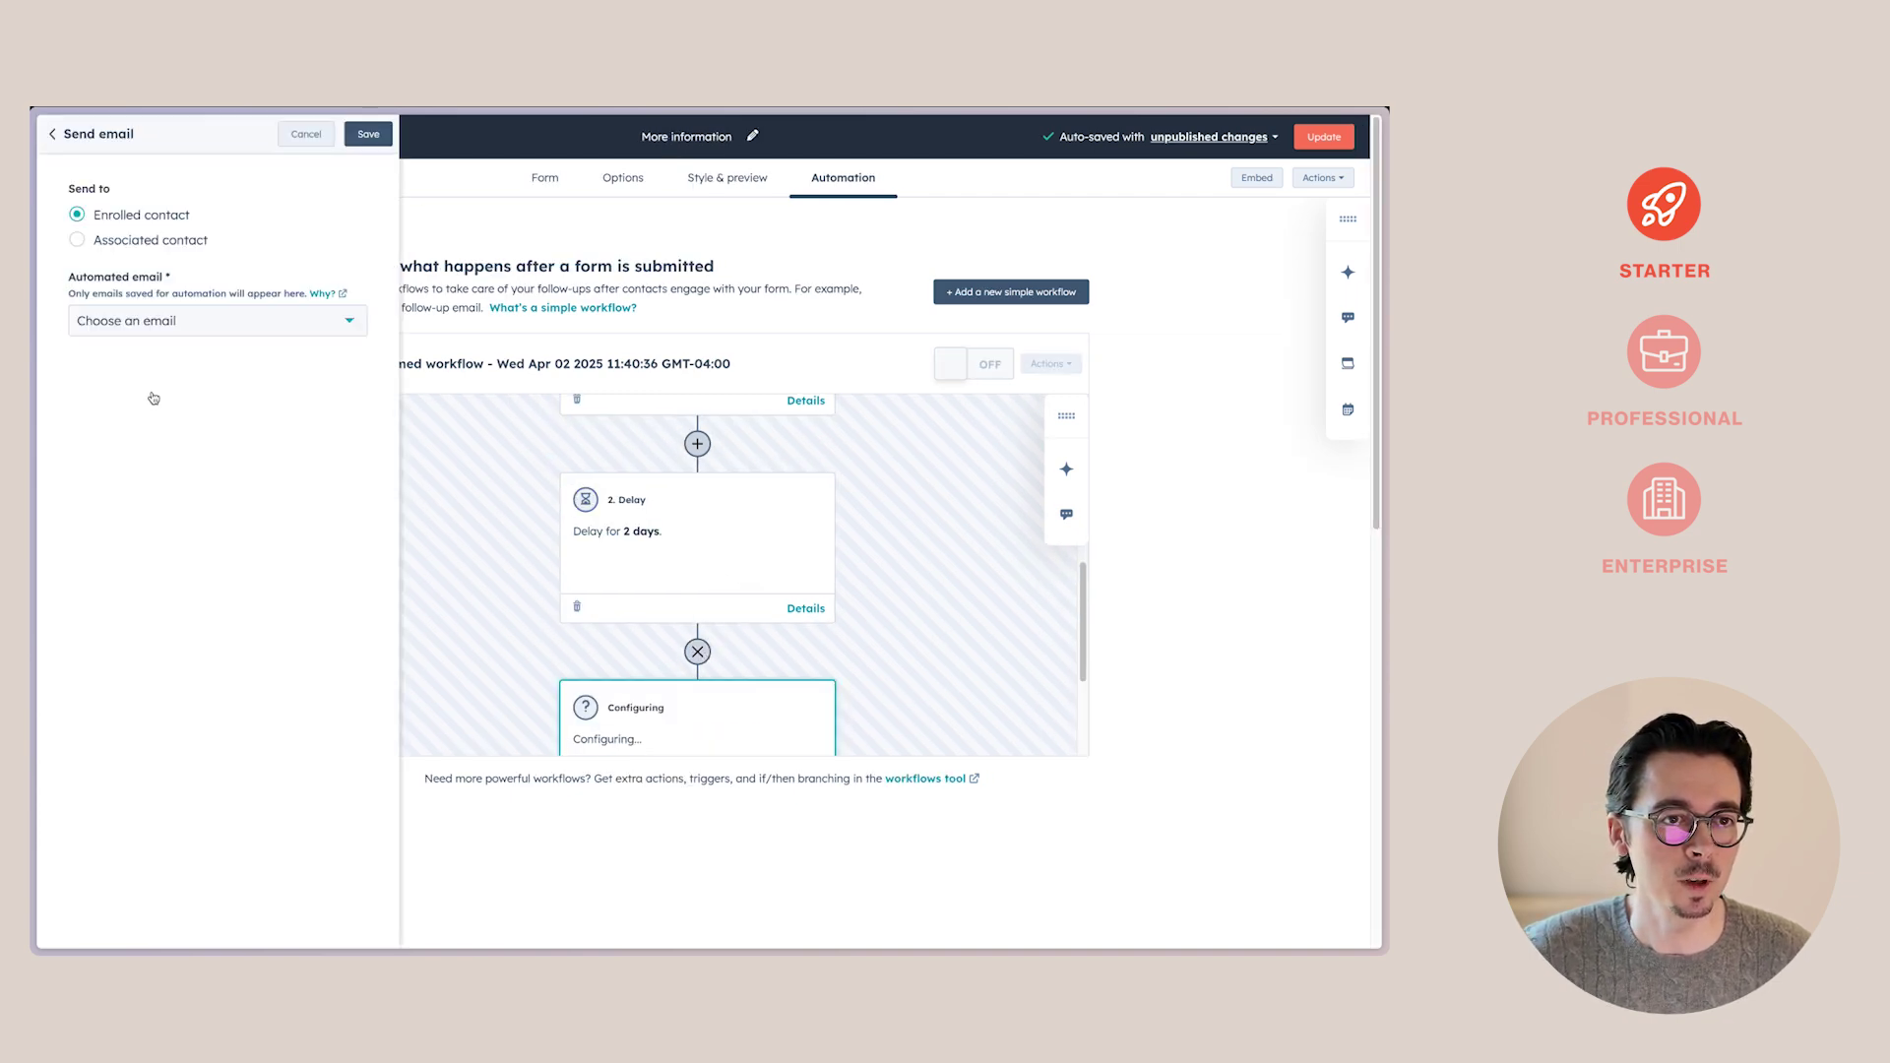
click(183, 327)
click(169, 469)
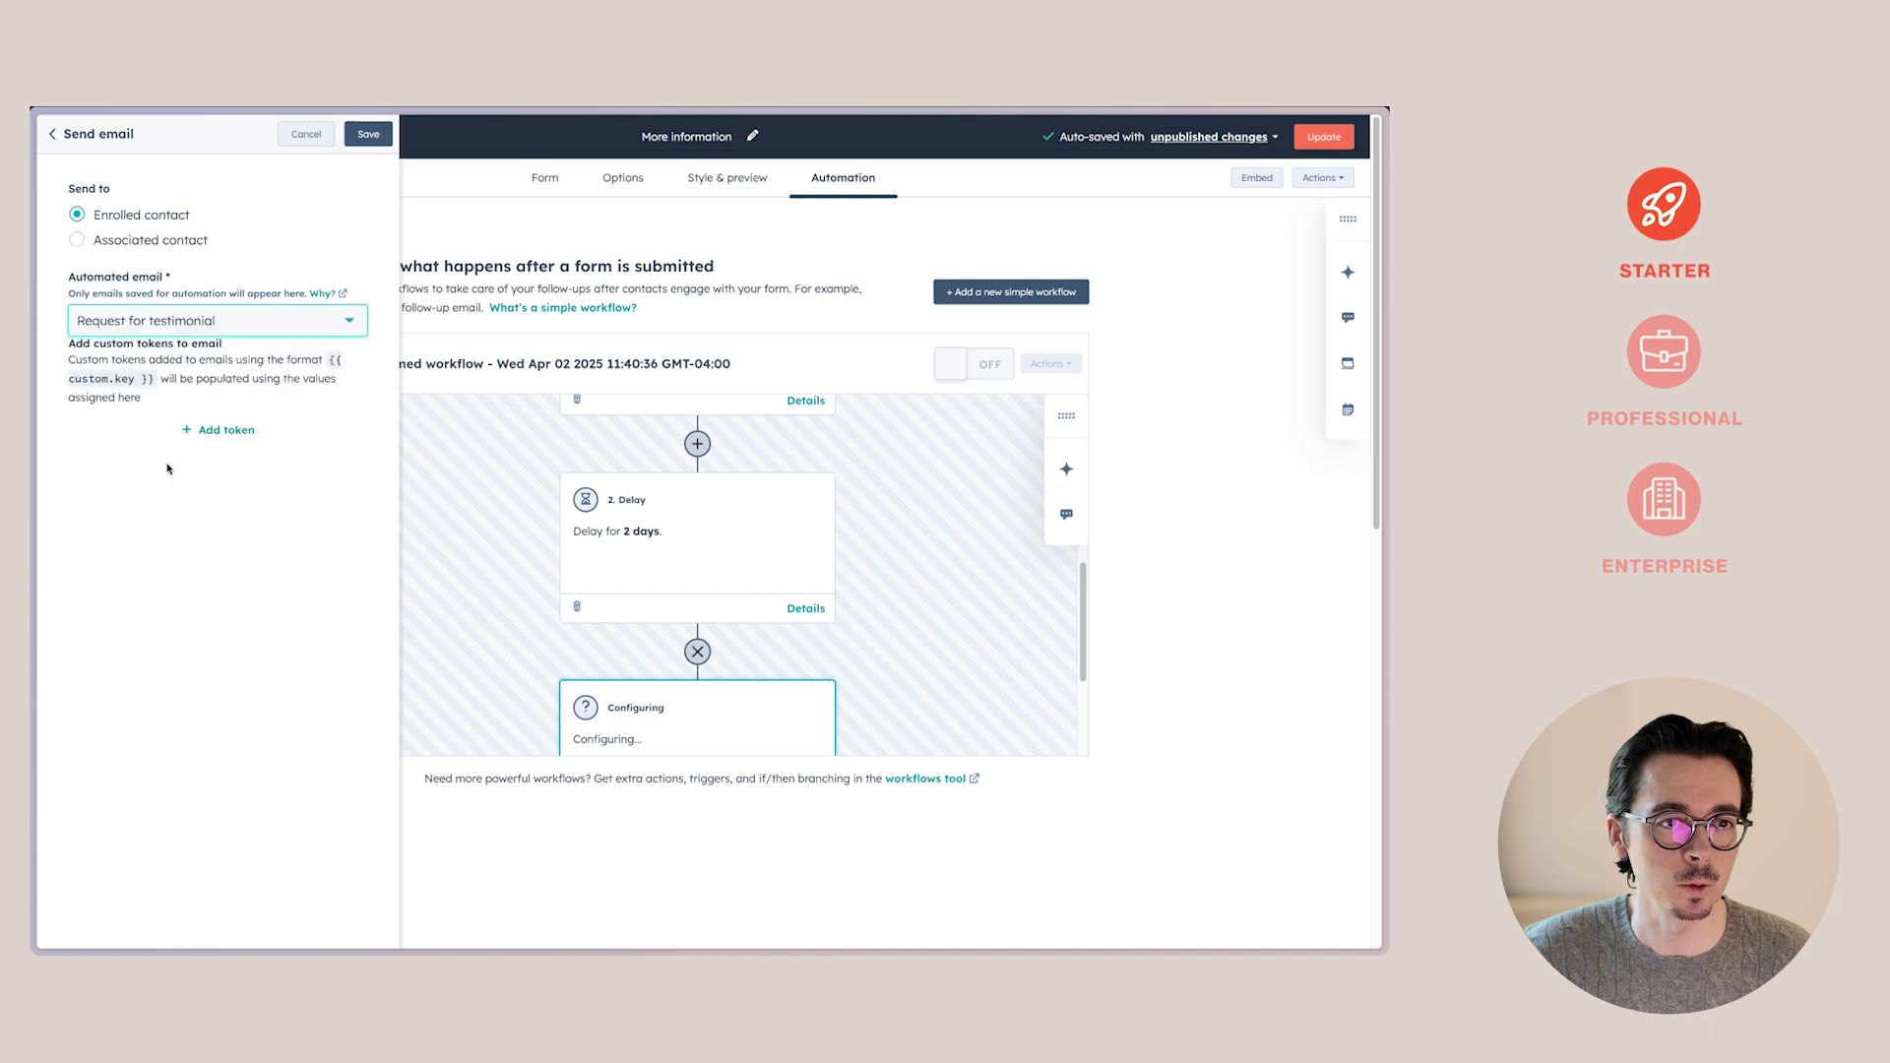
click(368, 134)
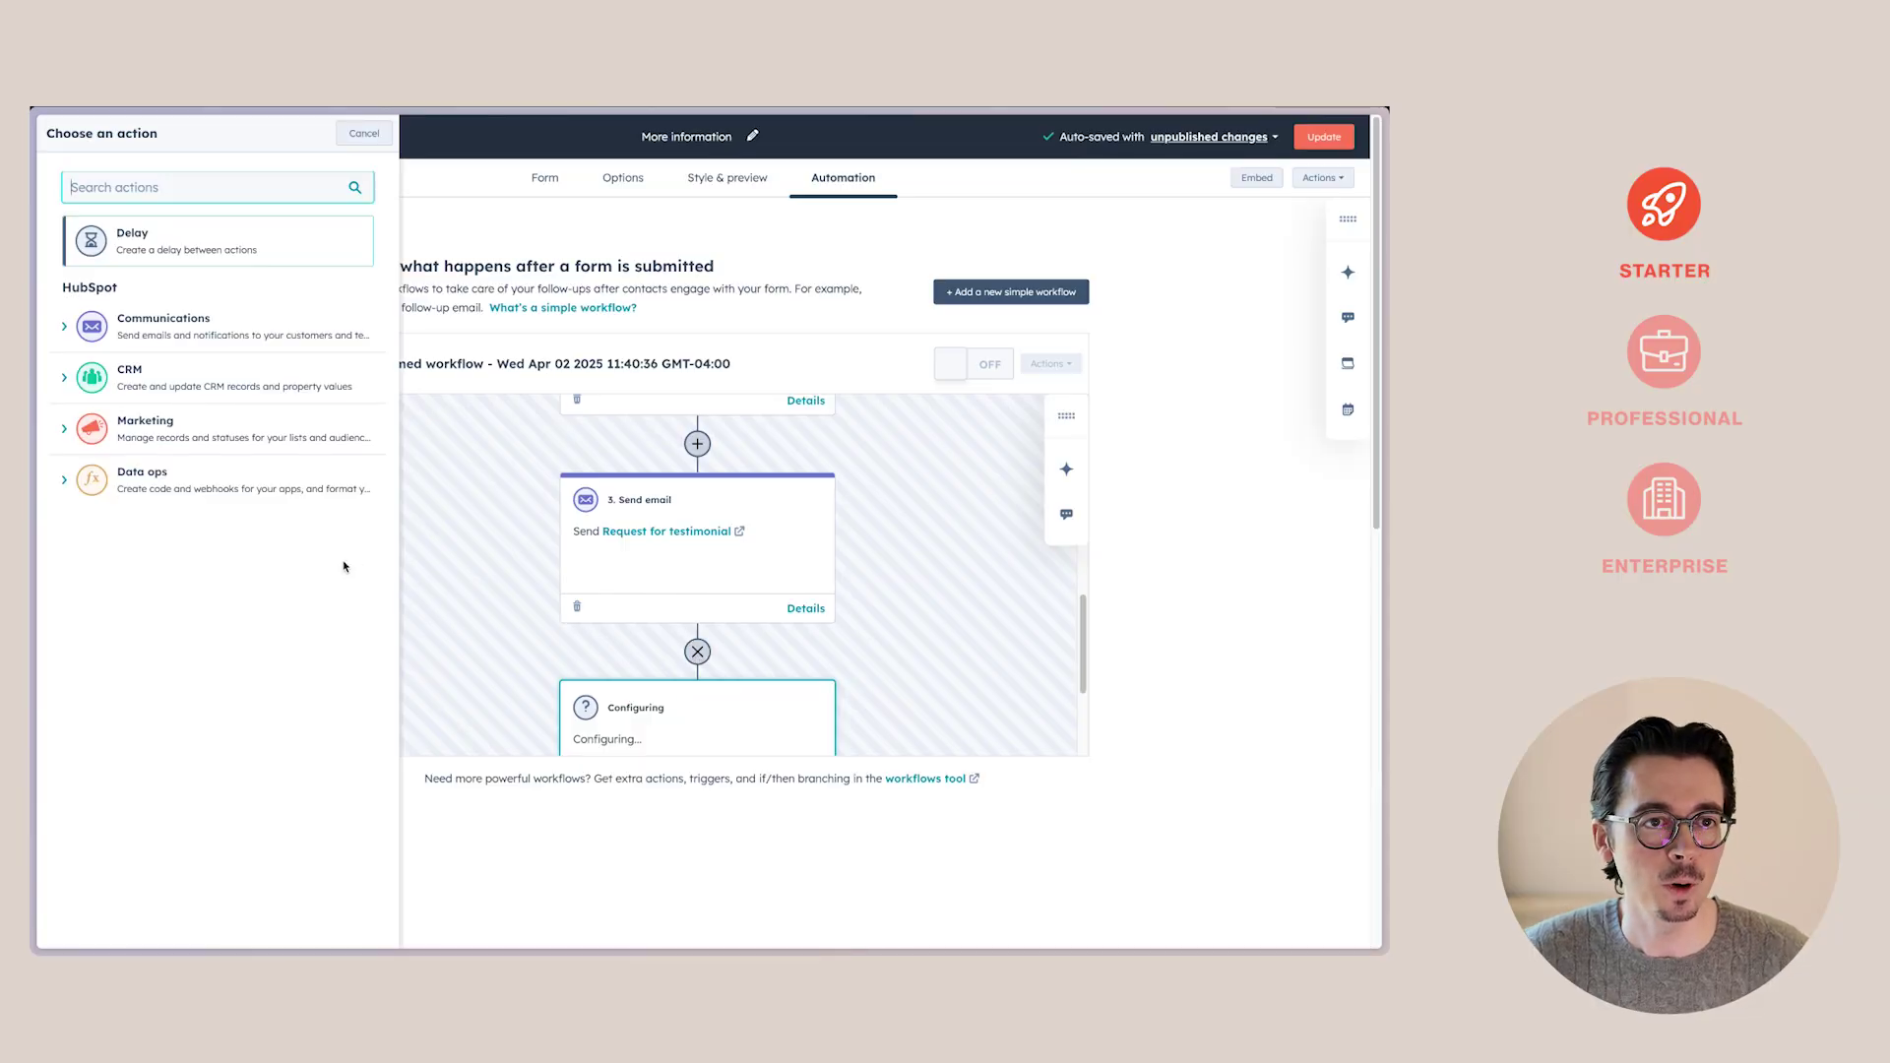
Add a Create task step titled '[First Name] [Last Name] who requested more information'.
click(134, 383)
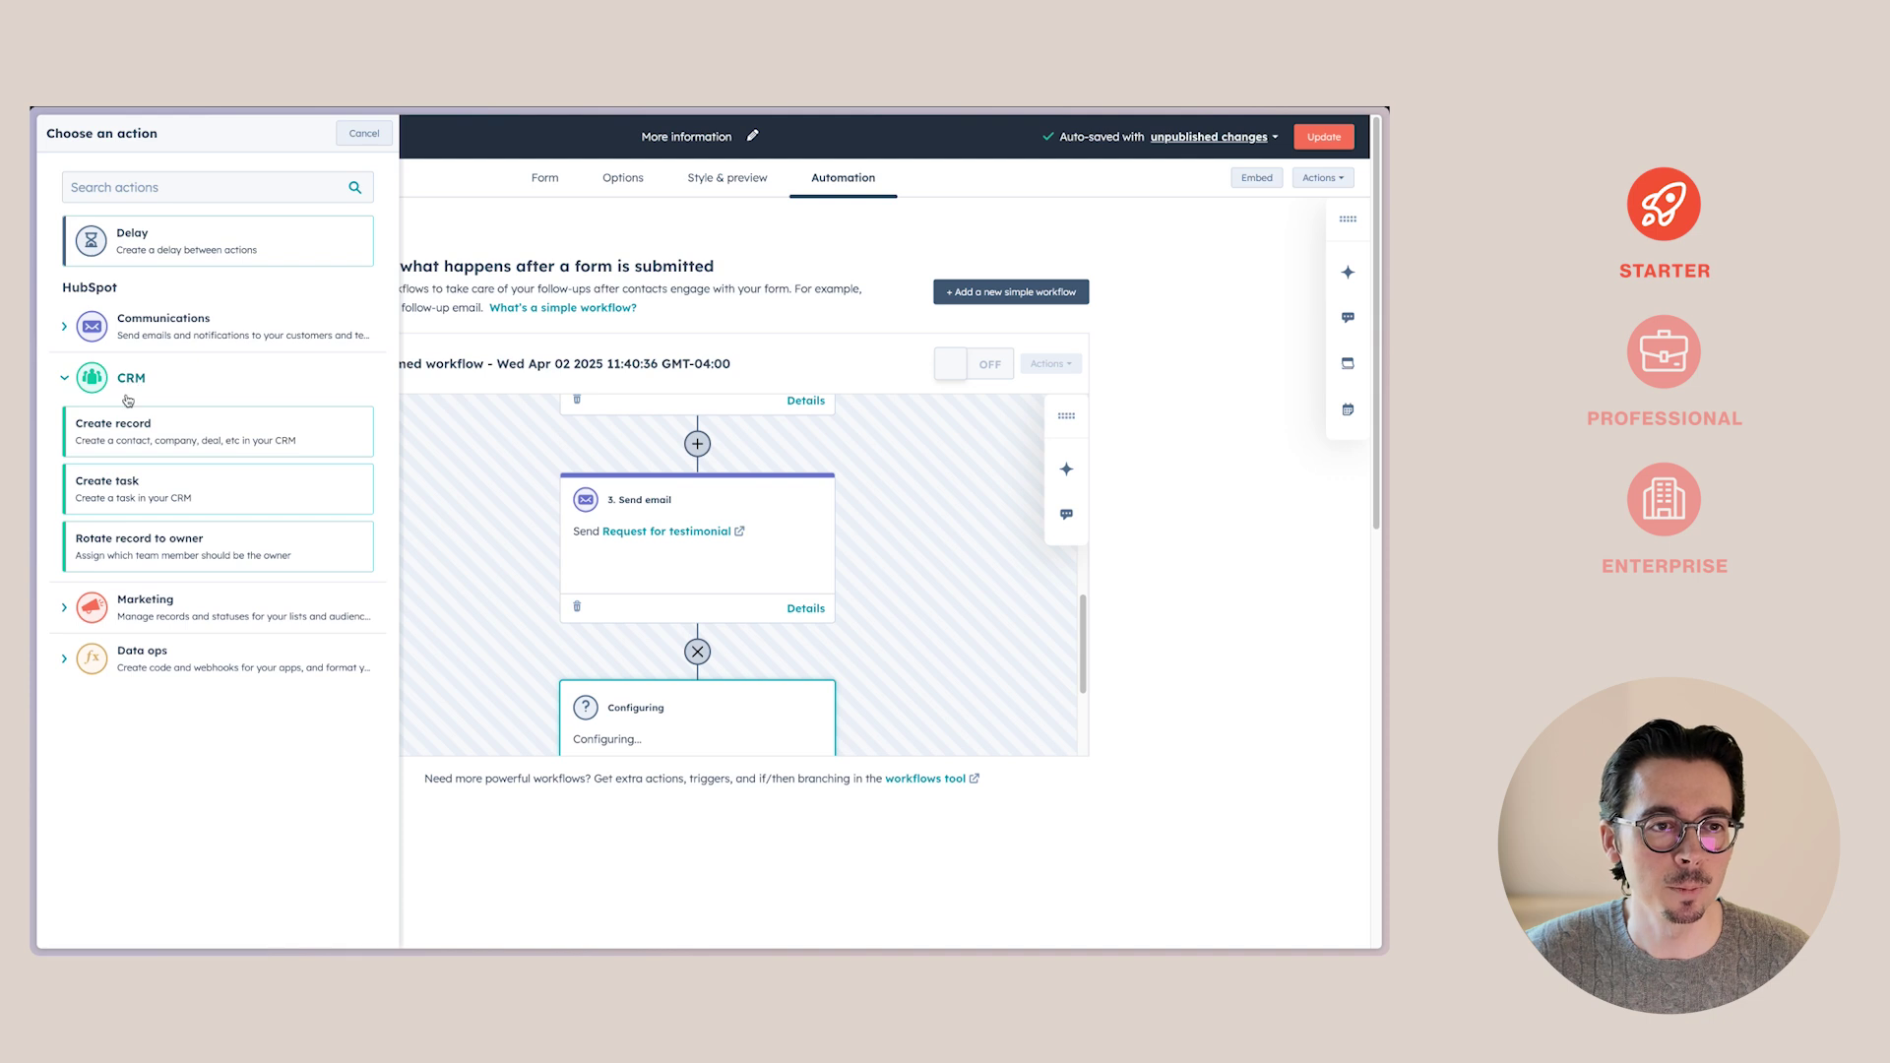
click(145, 496)
click(177, 214)
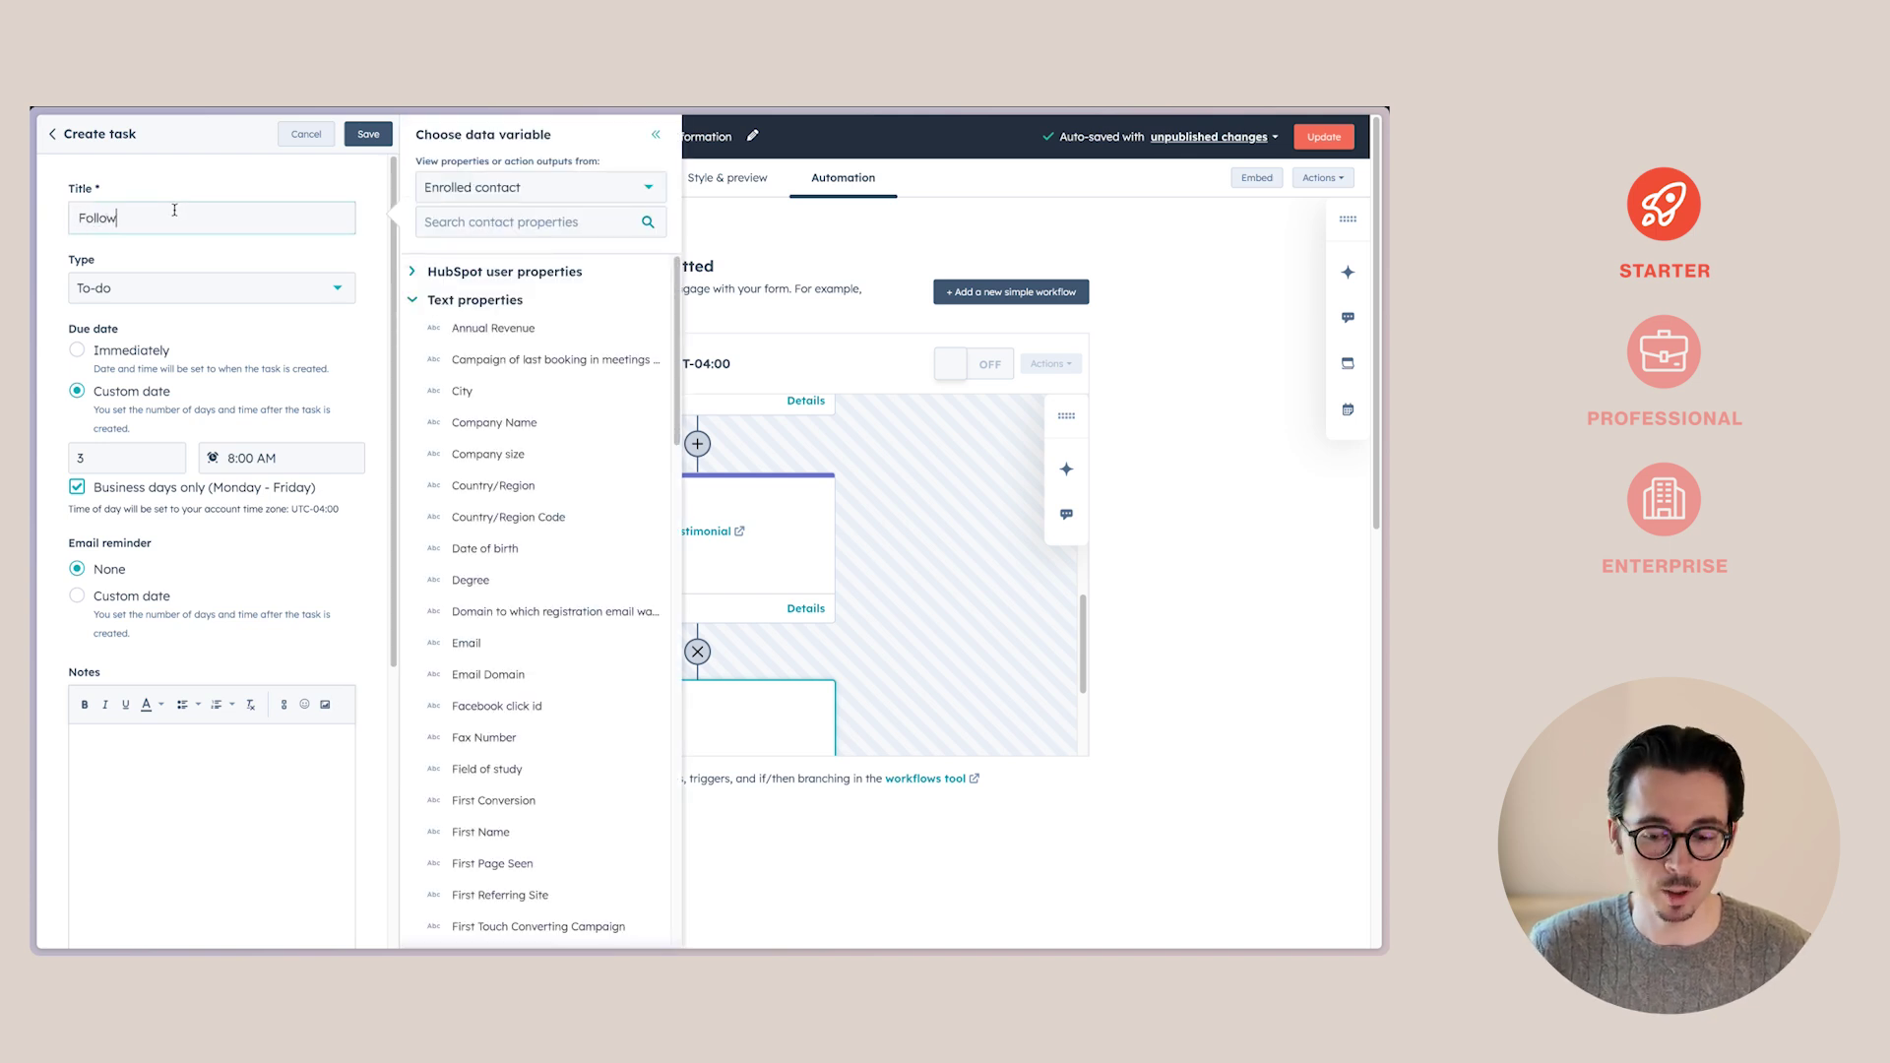
click(496, 222)
text(firs)
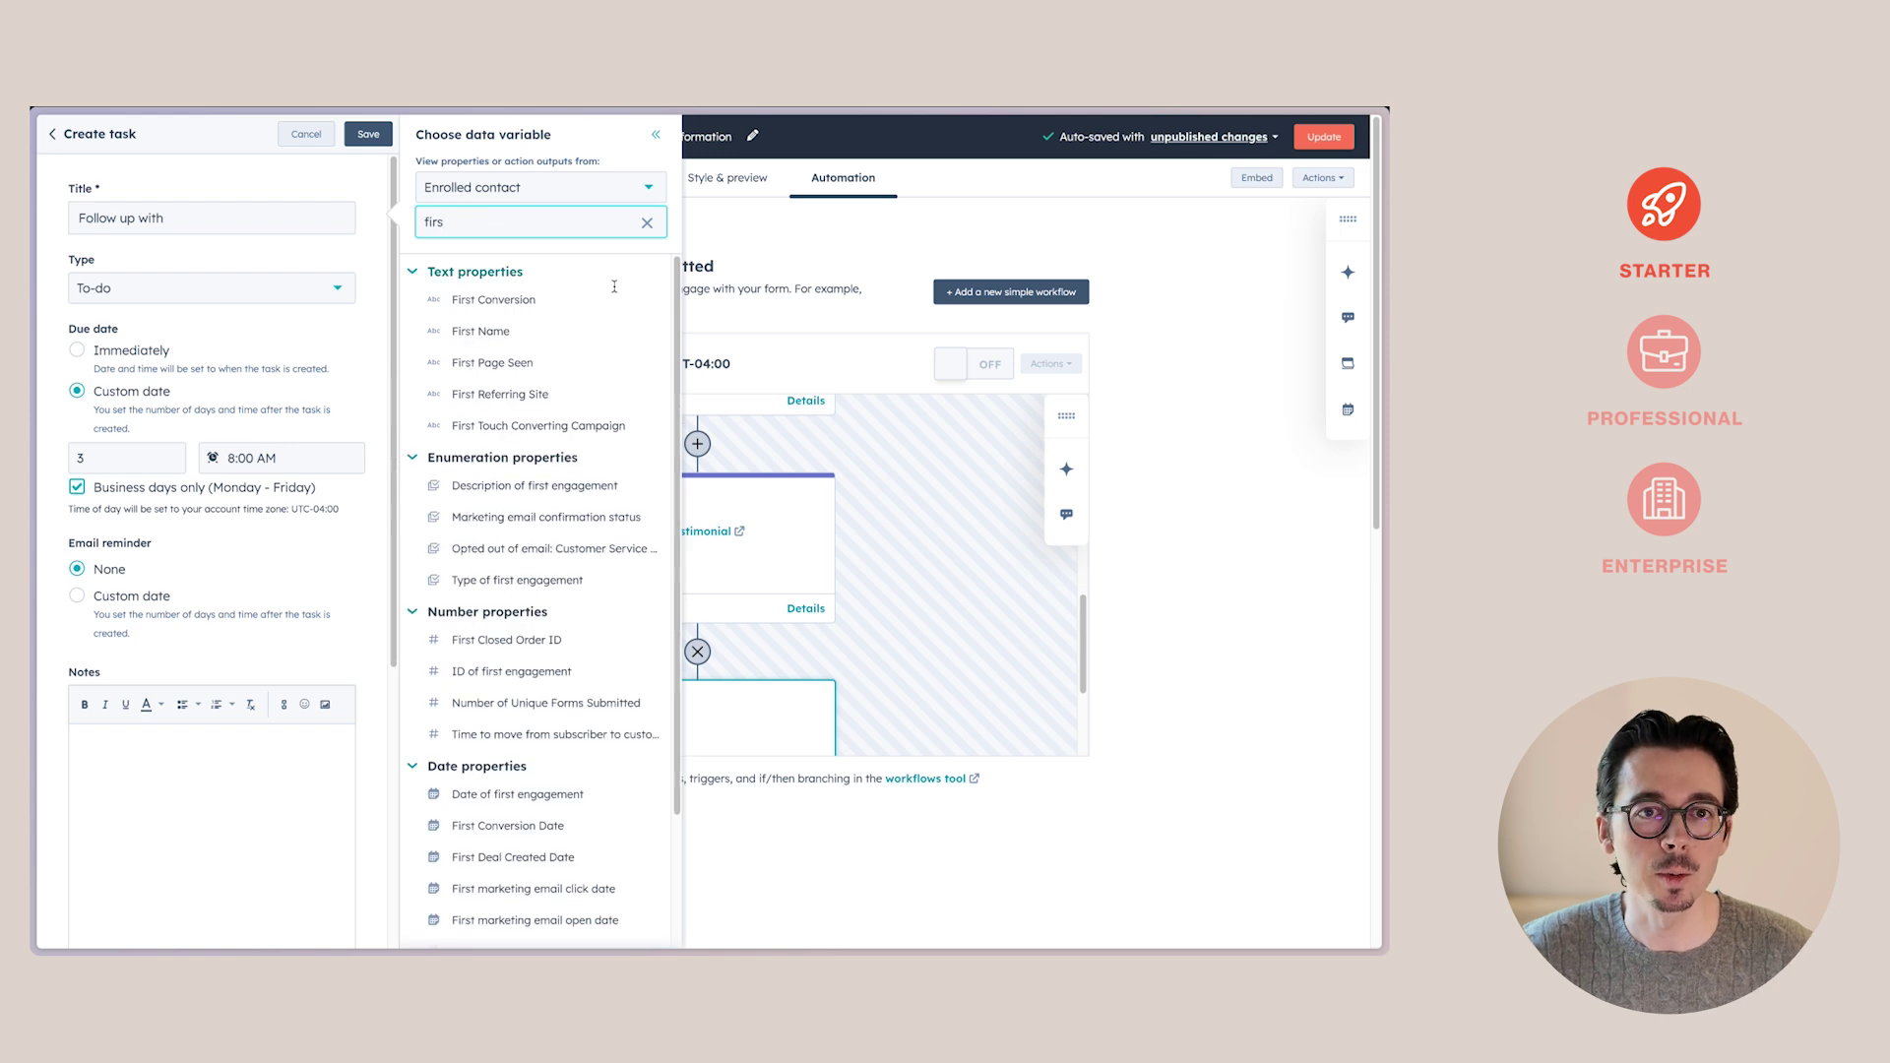
click(481, 330)
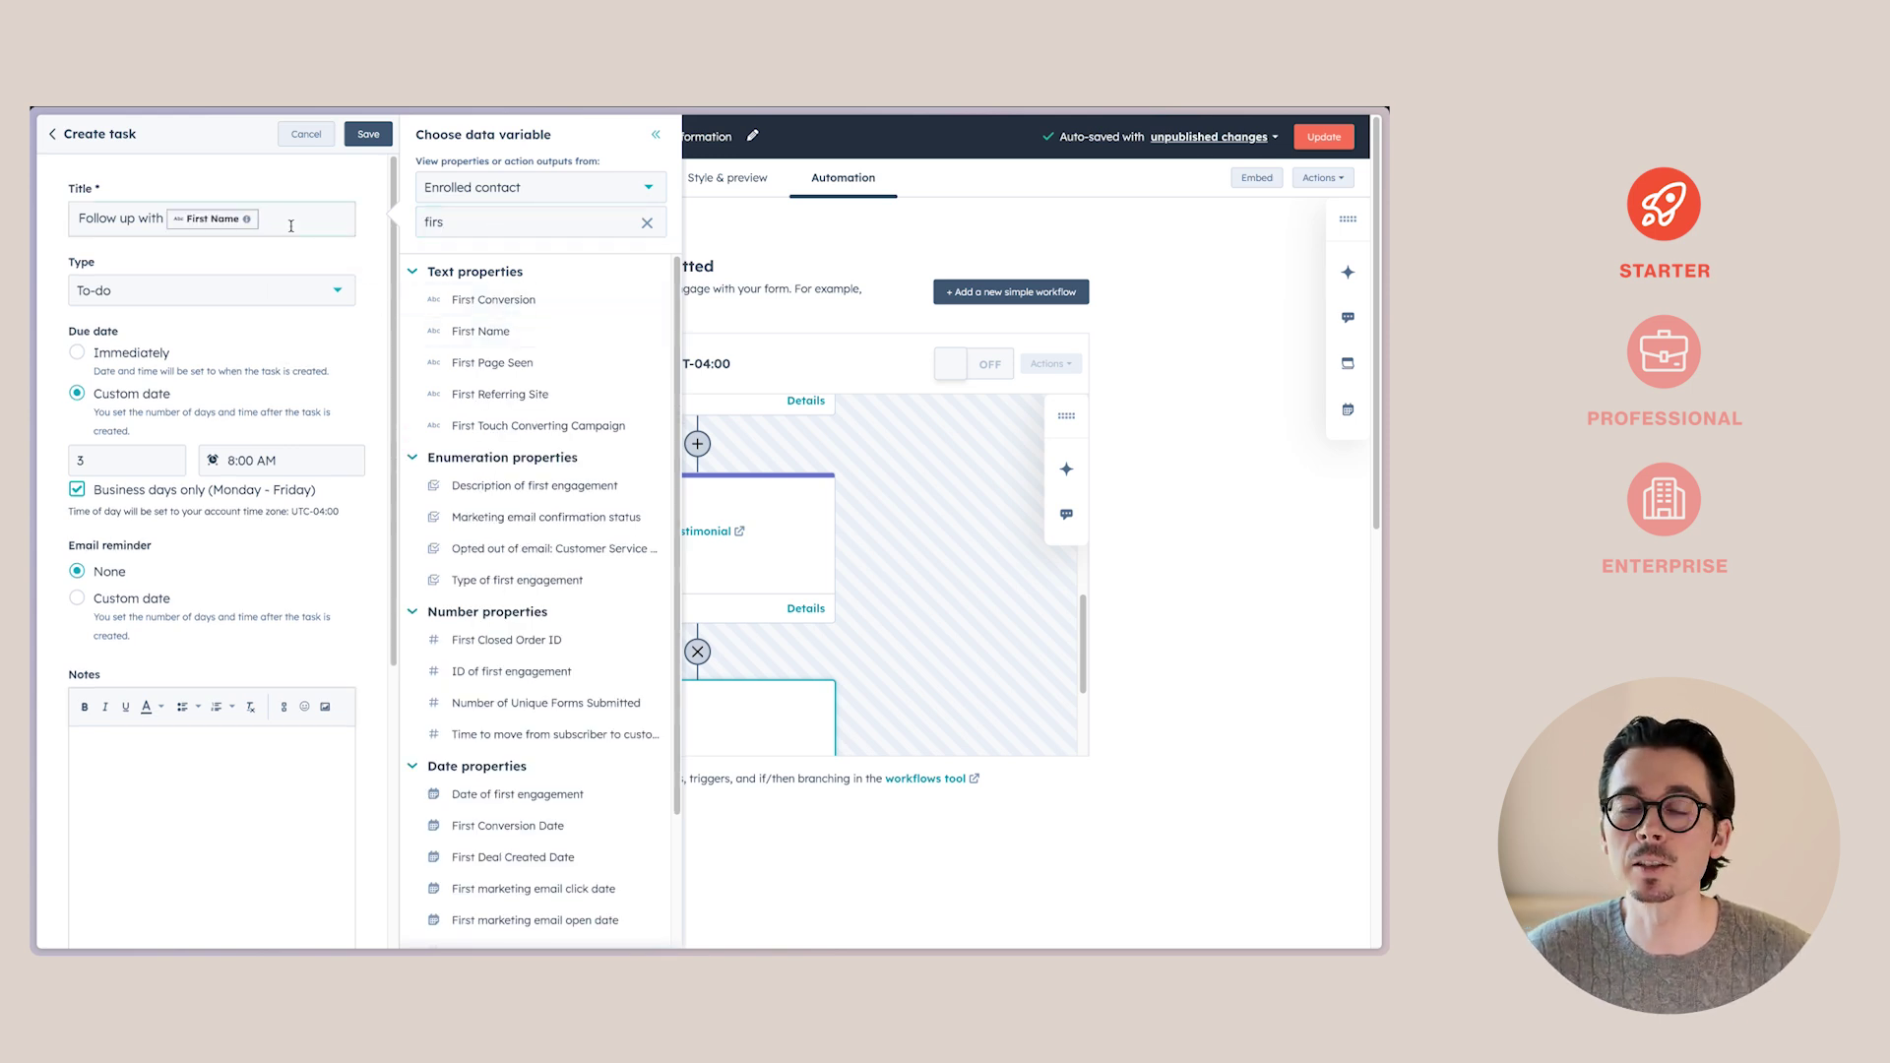
double_click(438, 223)
text(last na)
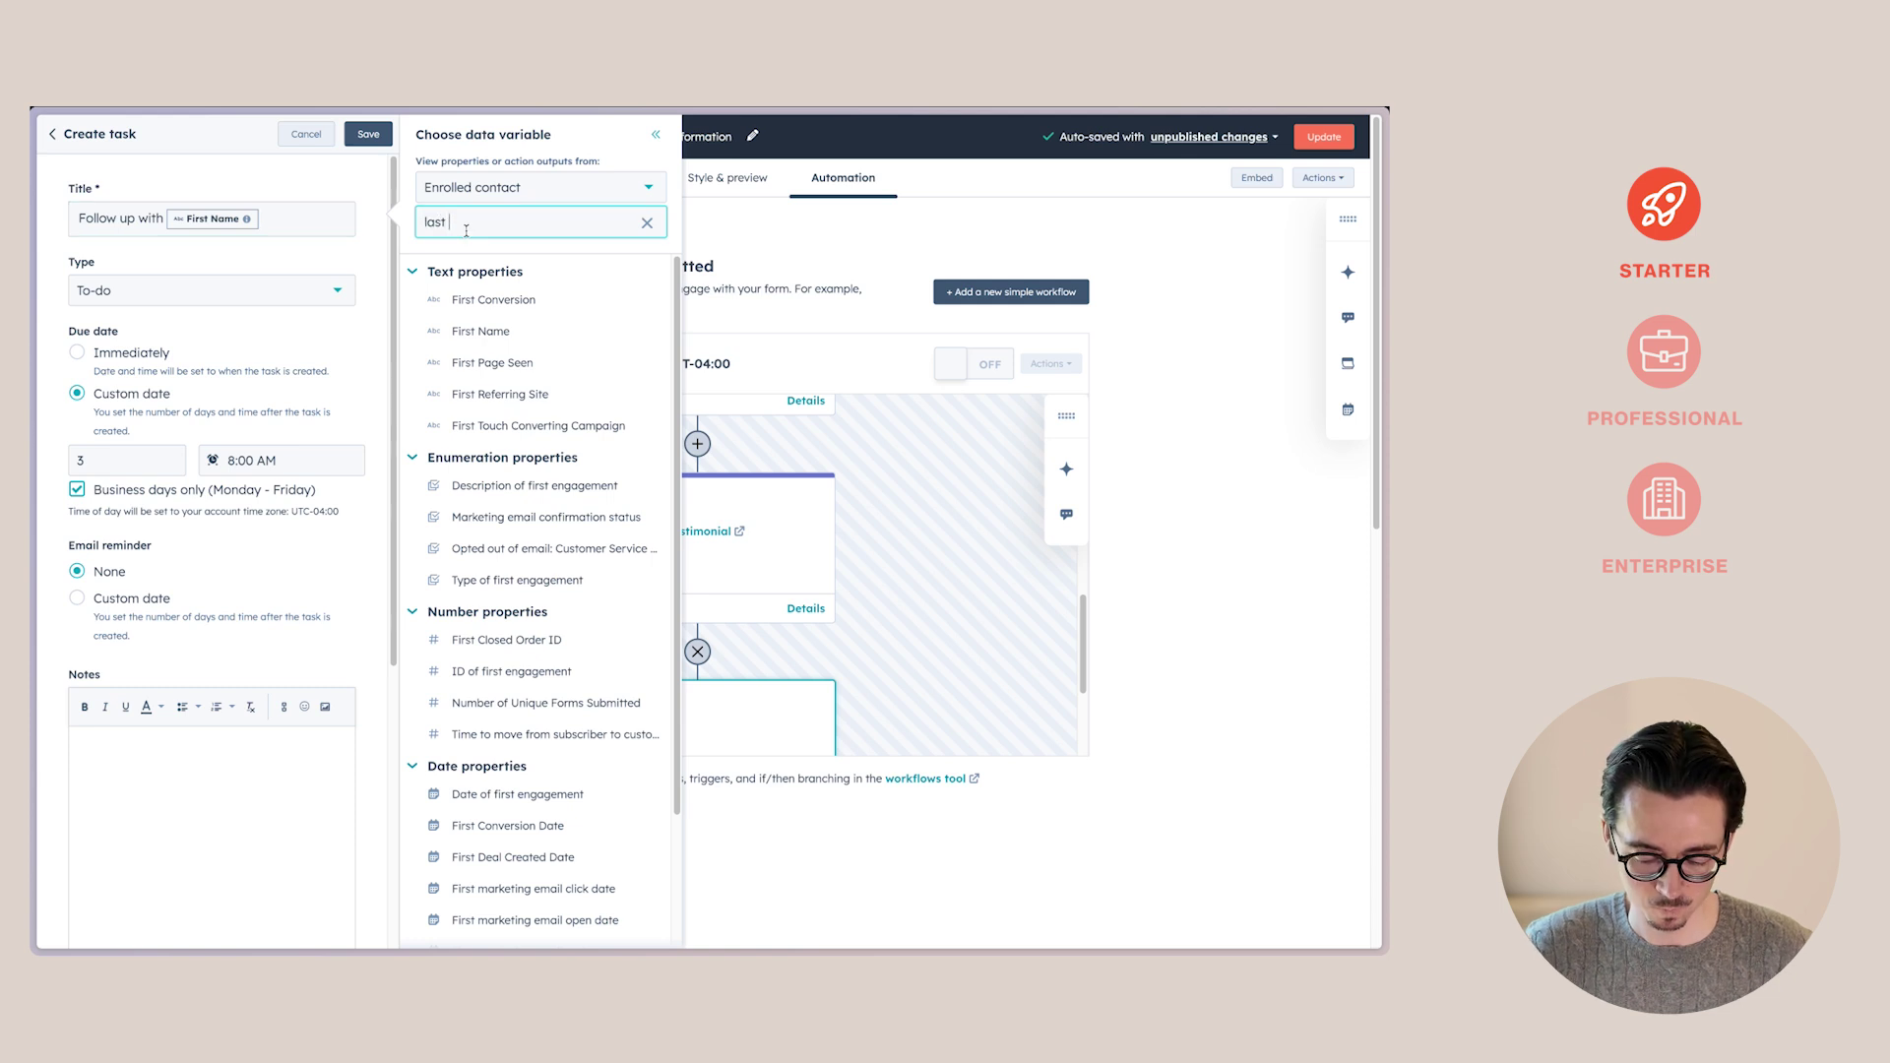
click(481, 331)
text(who requested more information)
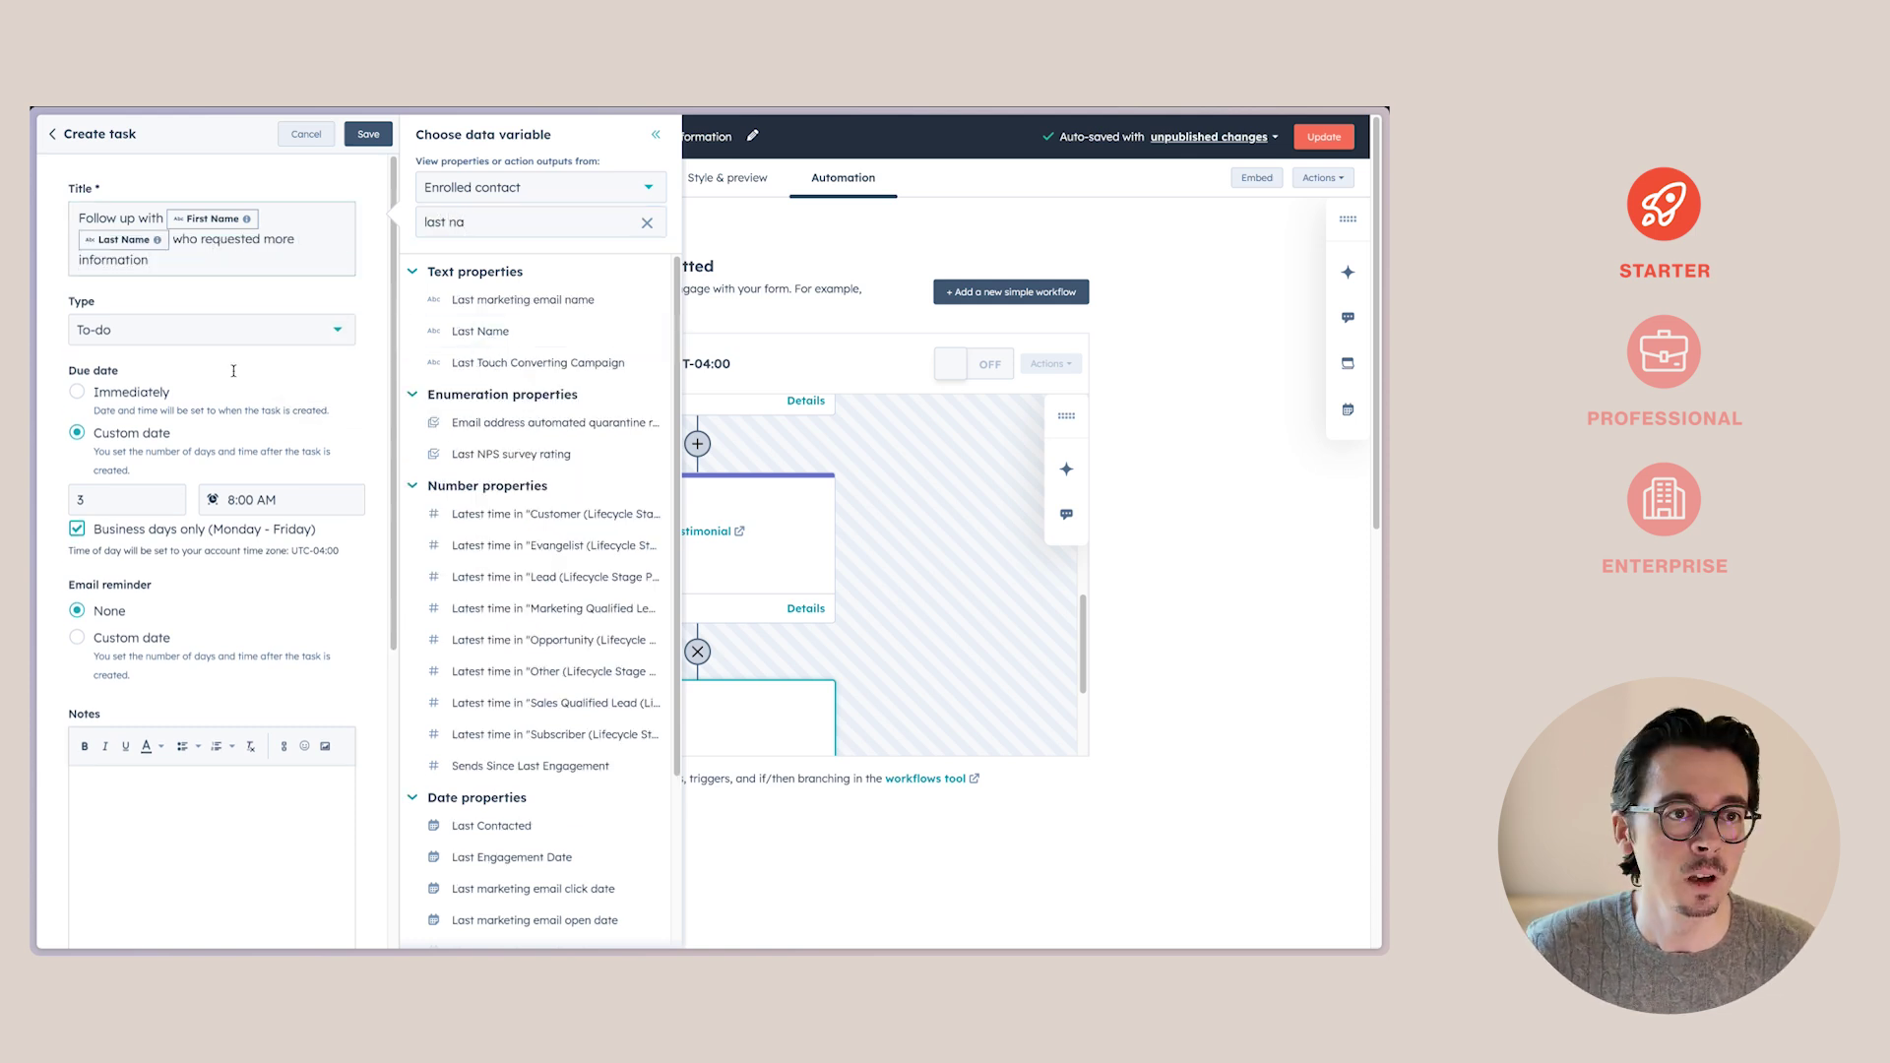
Make it an Email task due in 1 day, with a 1-business-day custom-date email reminder.
click(160, 338)
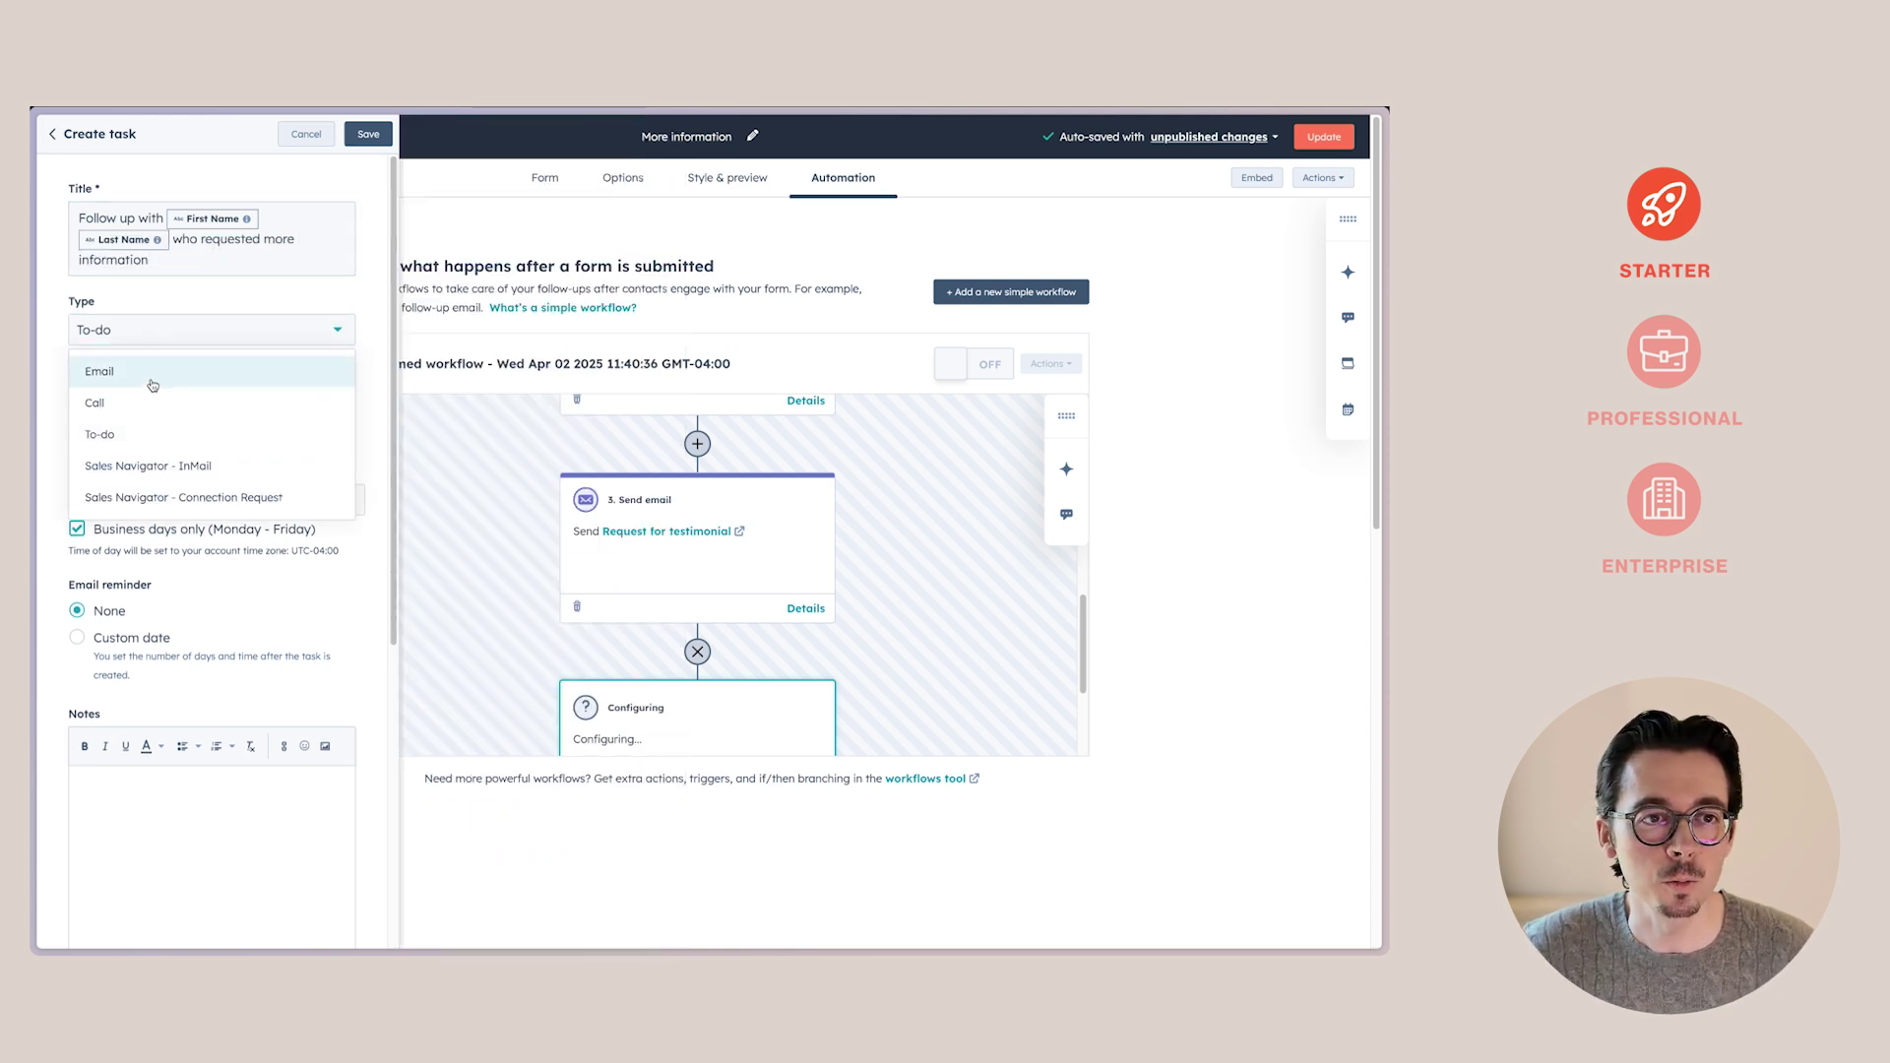
click(153, 380)
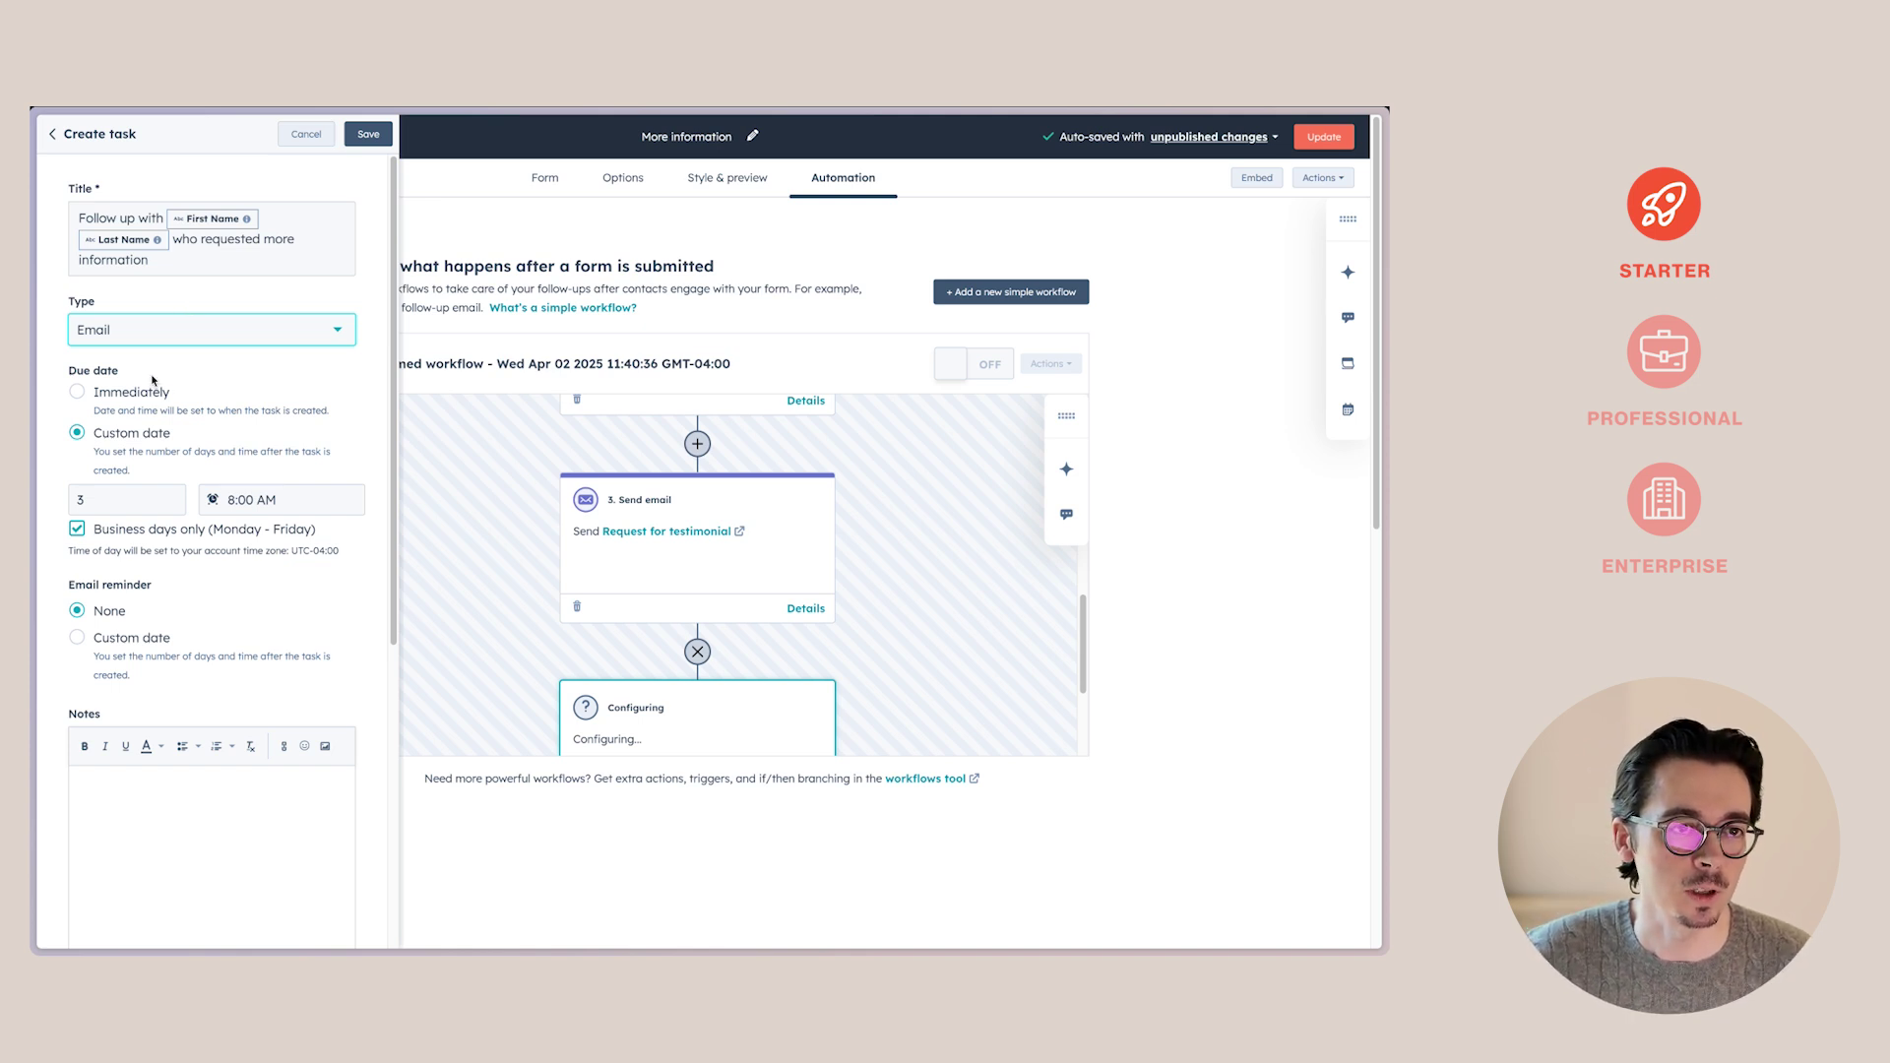
double_click(109, 500)
text(1)
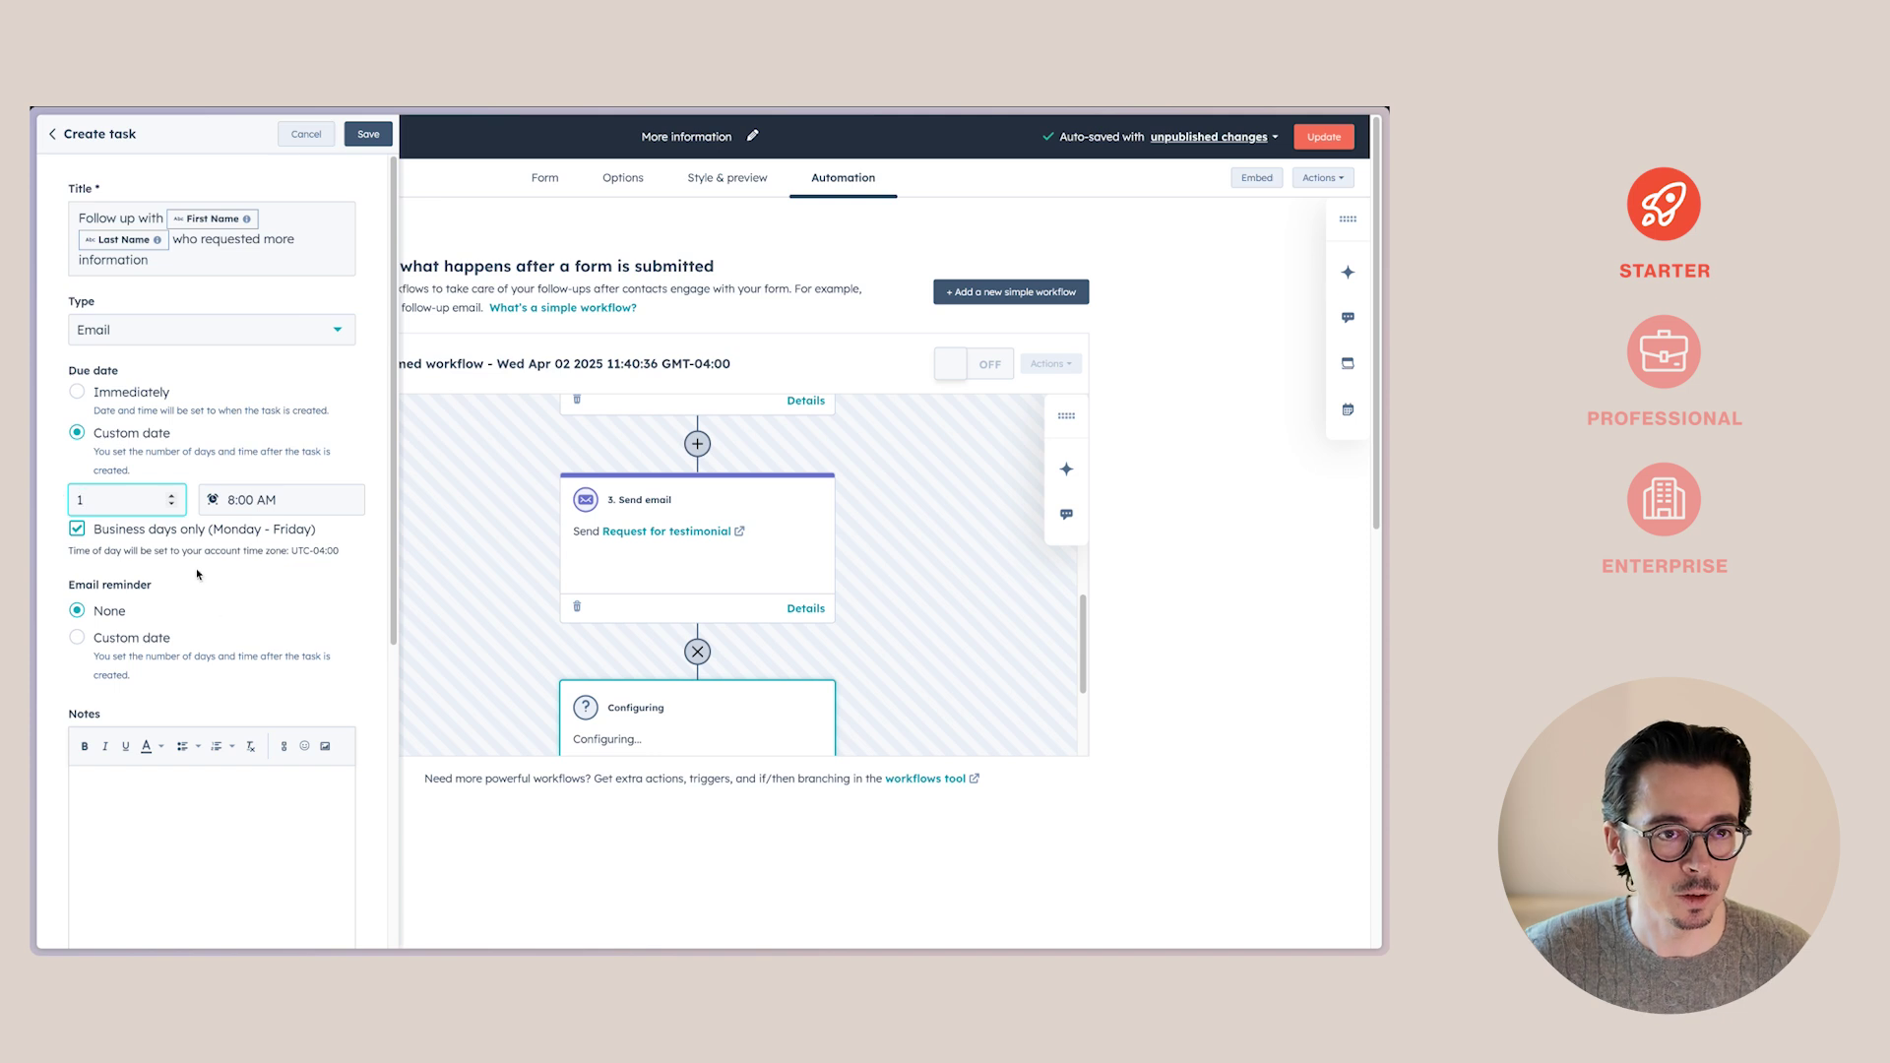
click(78, 638)
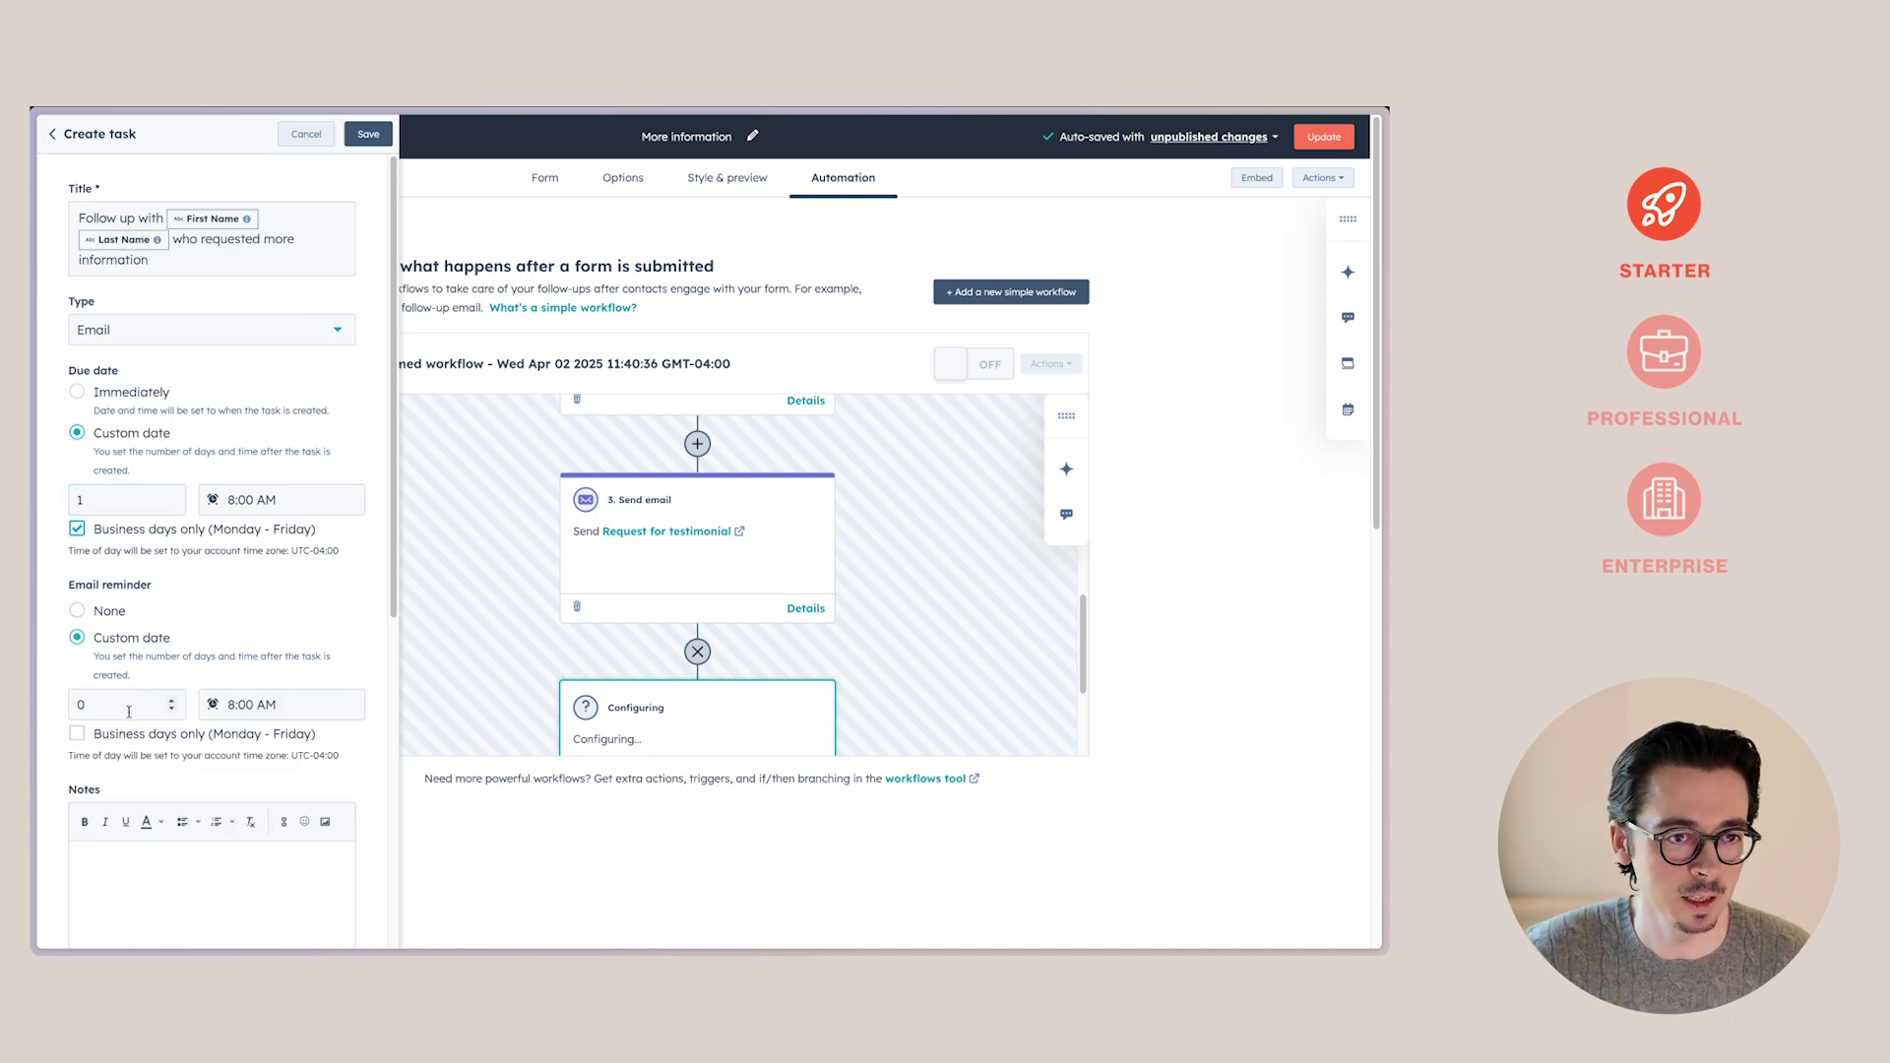
click(80, 704)
click(79, 733)
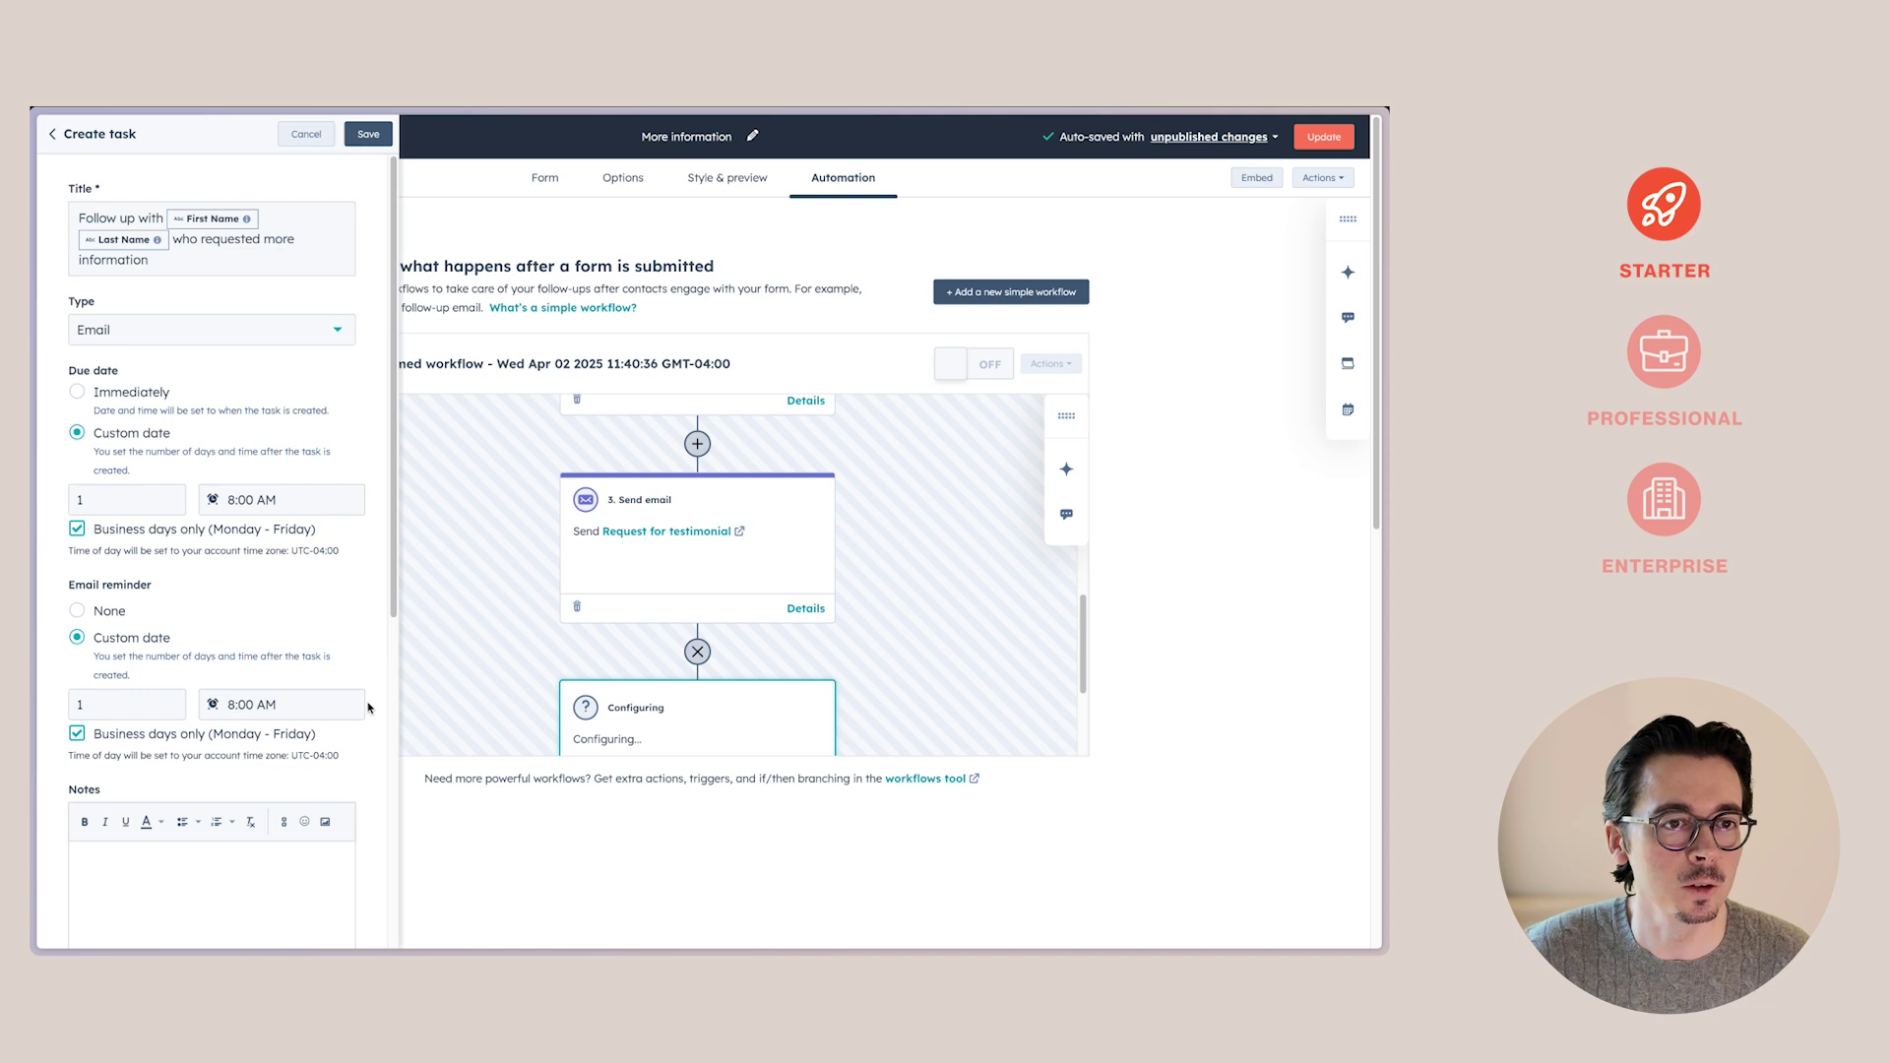
Assign the follow-up task to a specific user chosen from the user list.
scroll(321, 710, down, 4)
click(139, 493)
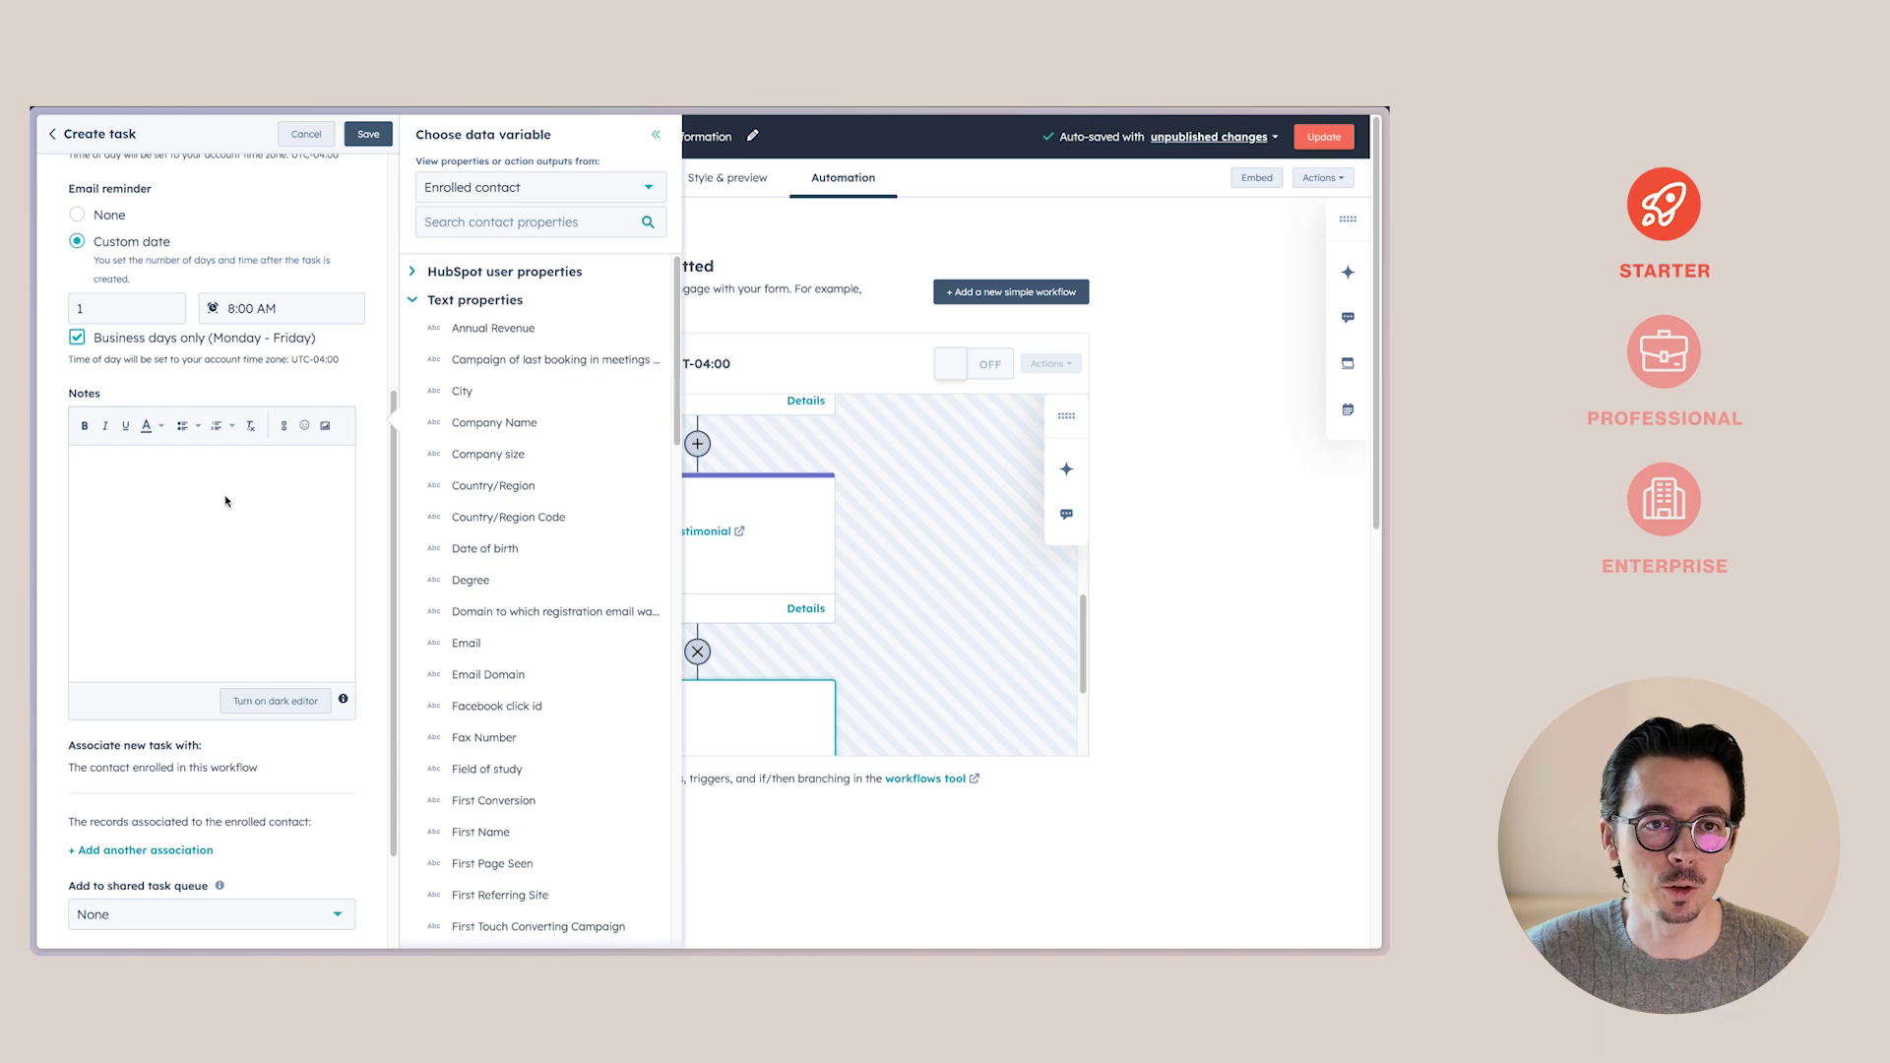
scroll(224, 527, down, 3)
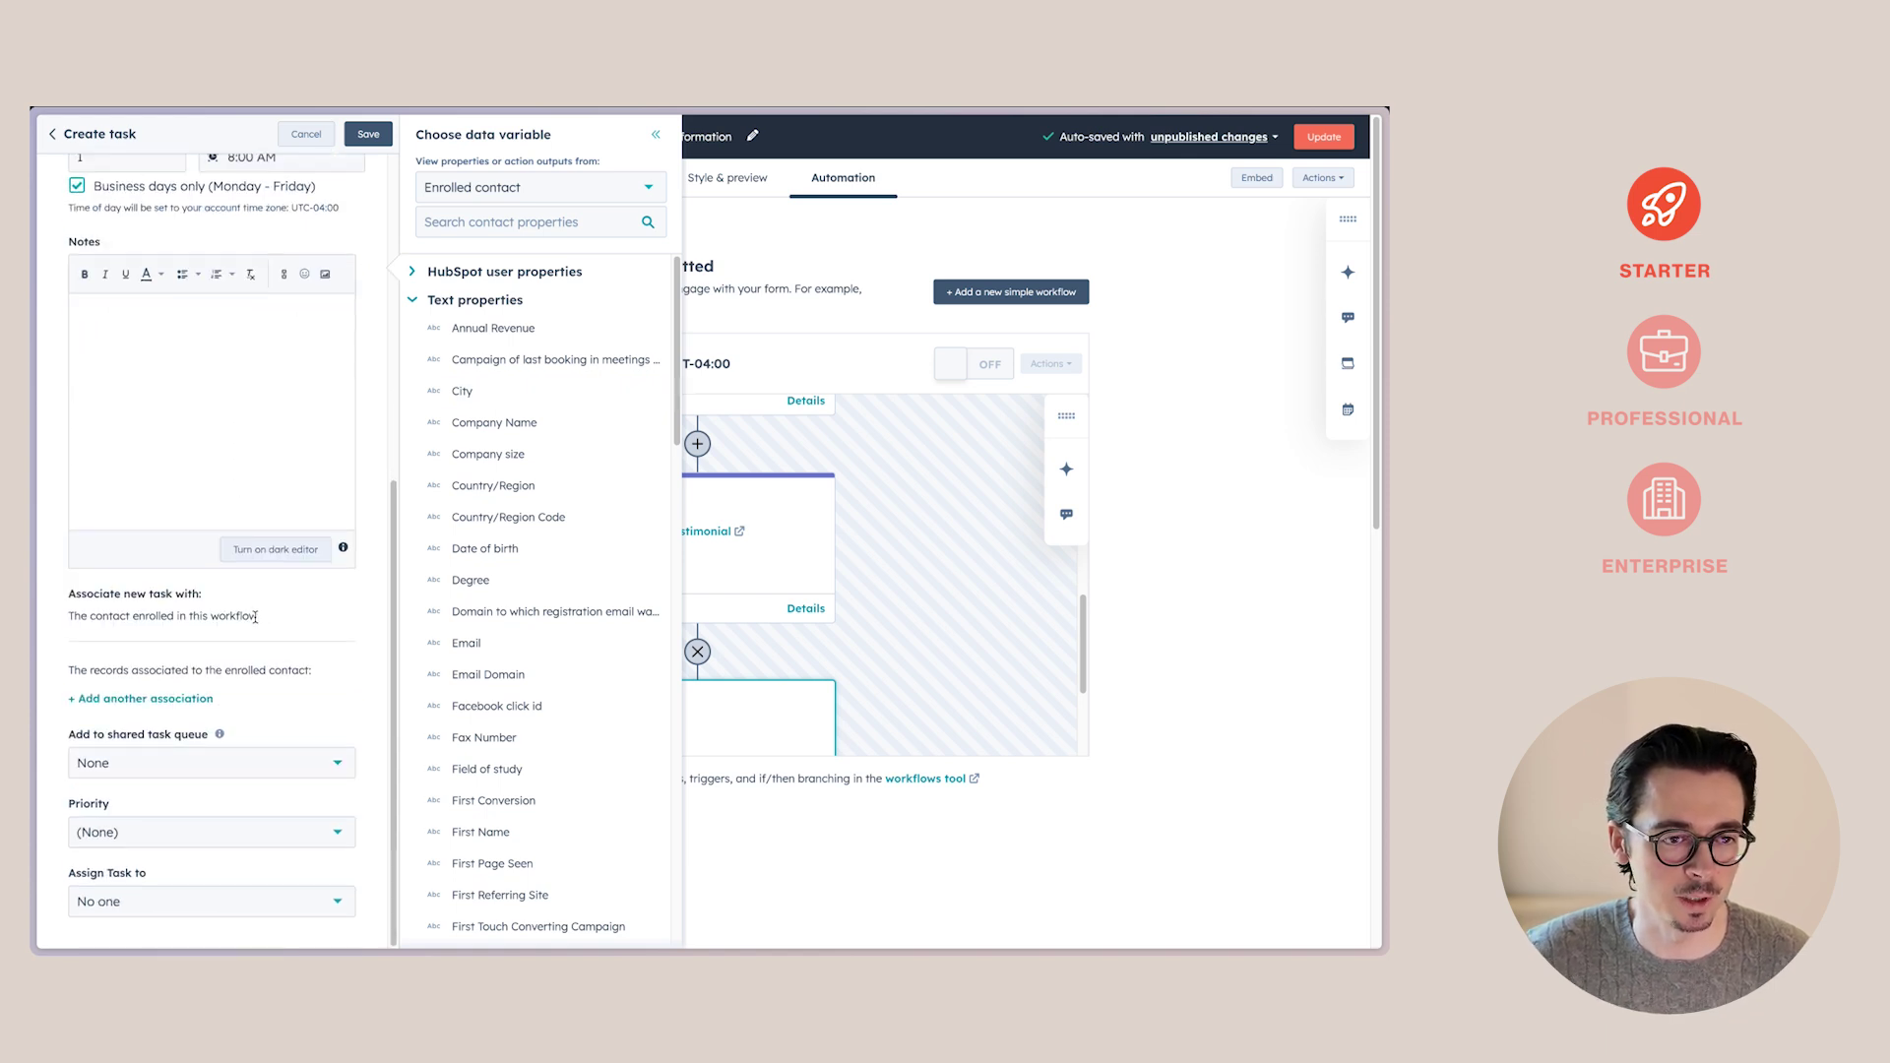
click(141, 900)
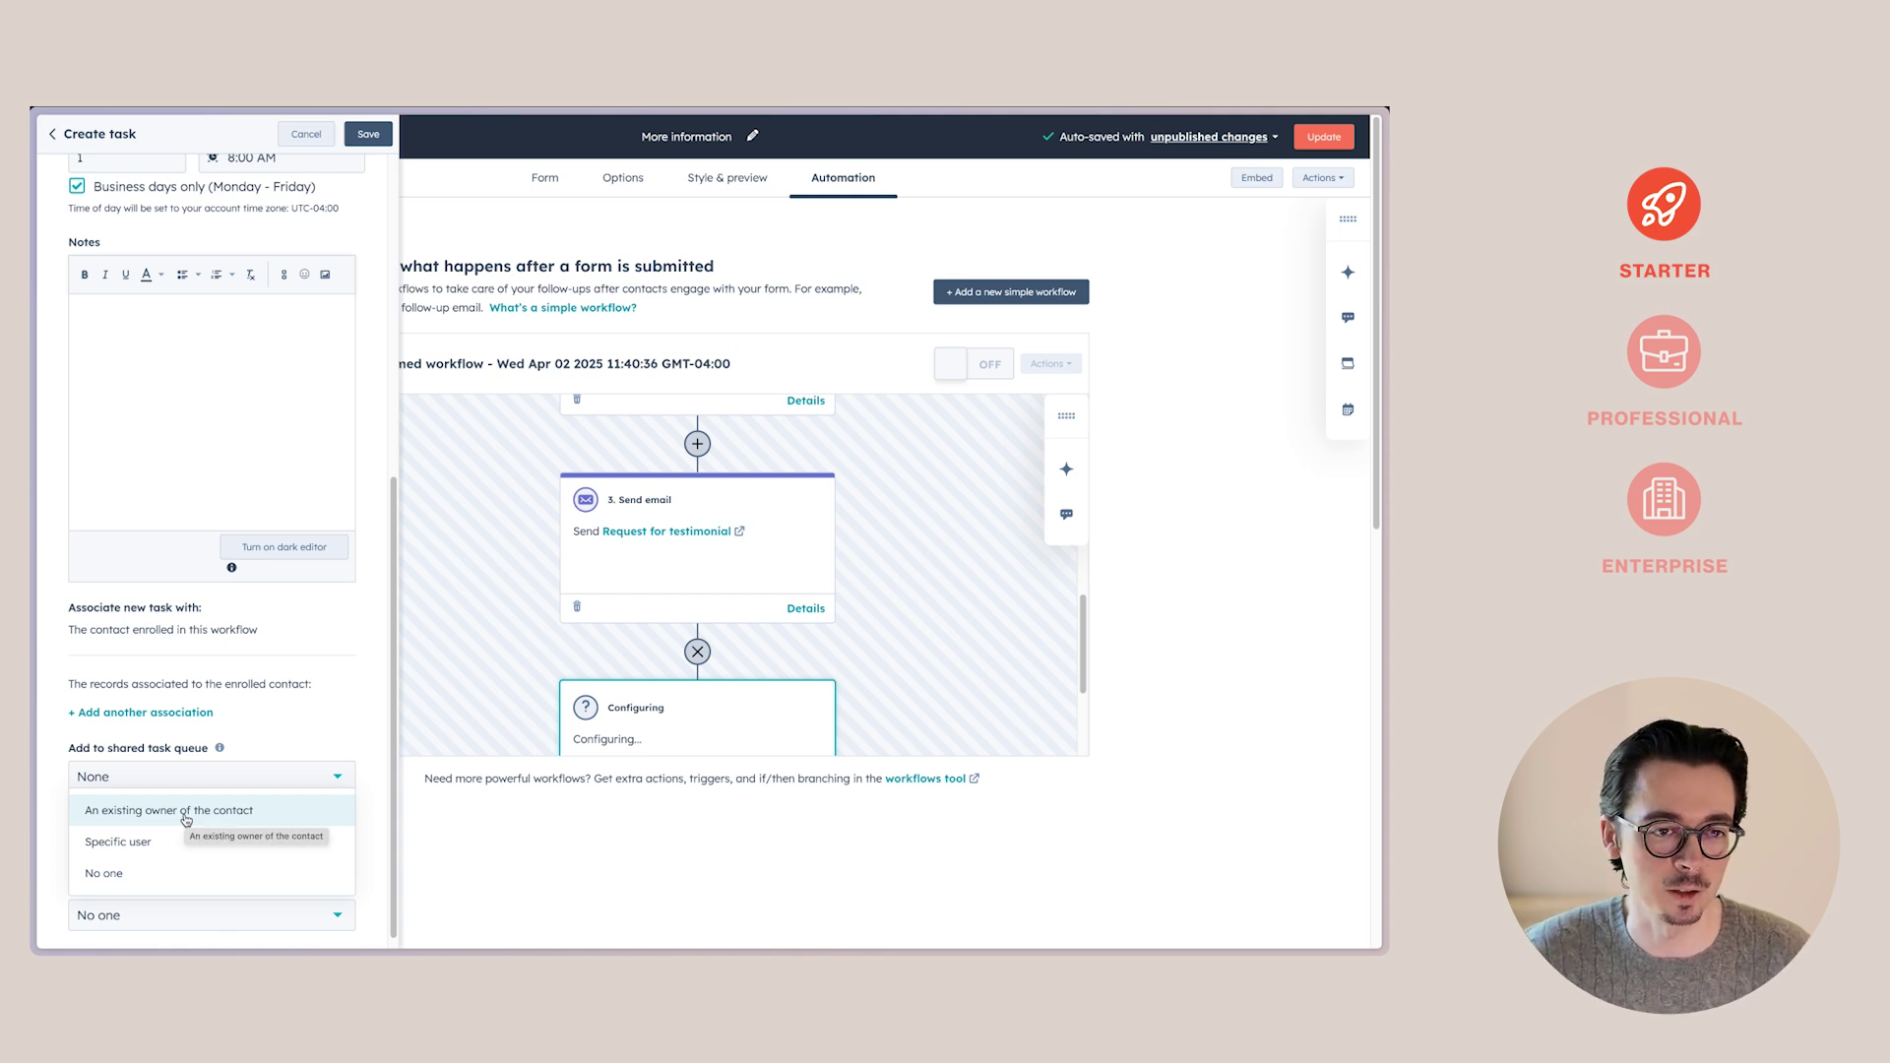
click(119, 841)
scroll(187, 876, down, 1)
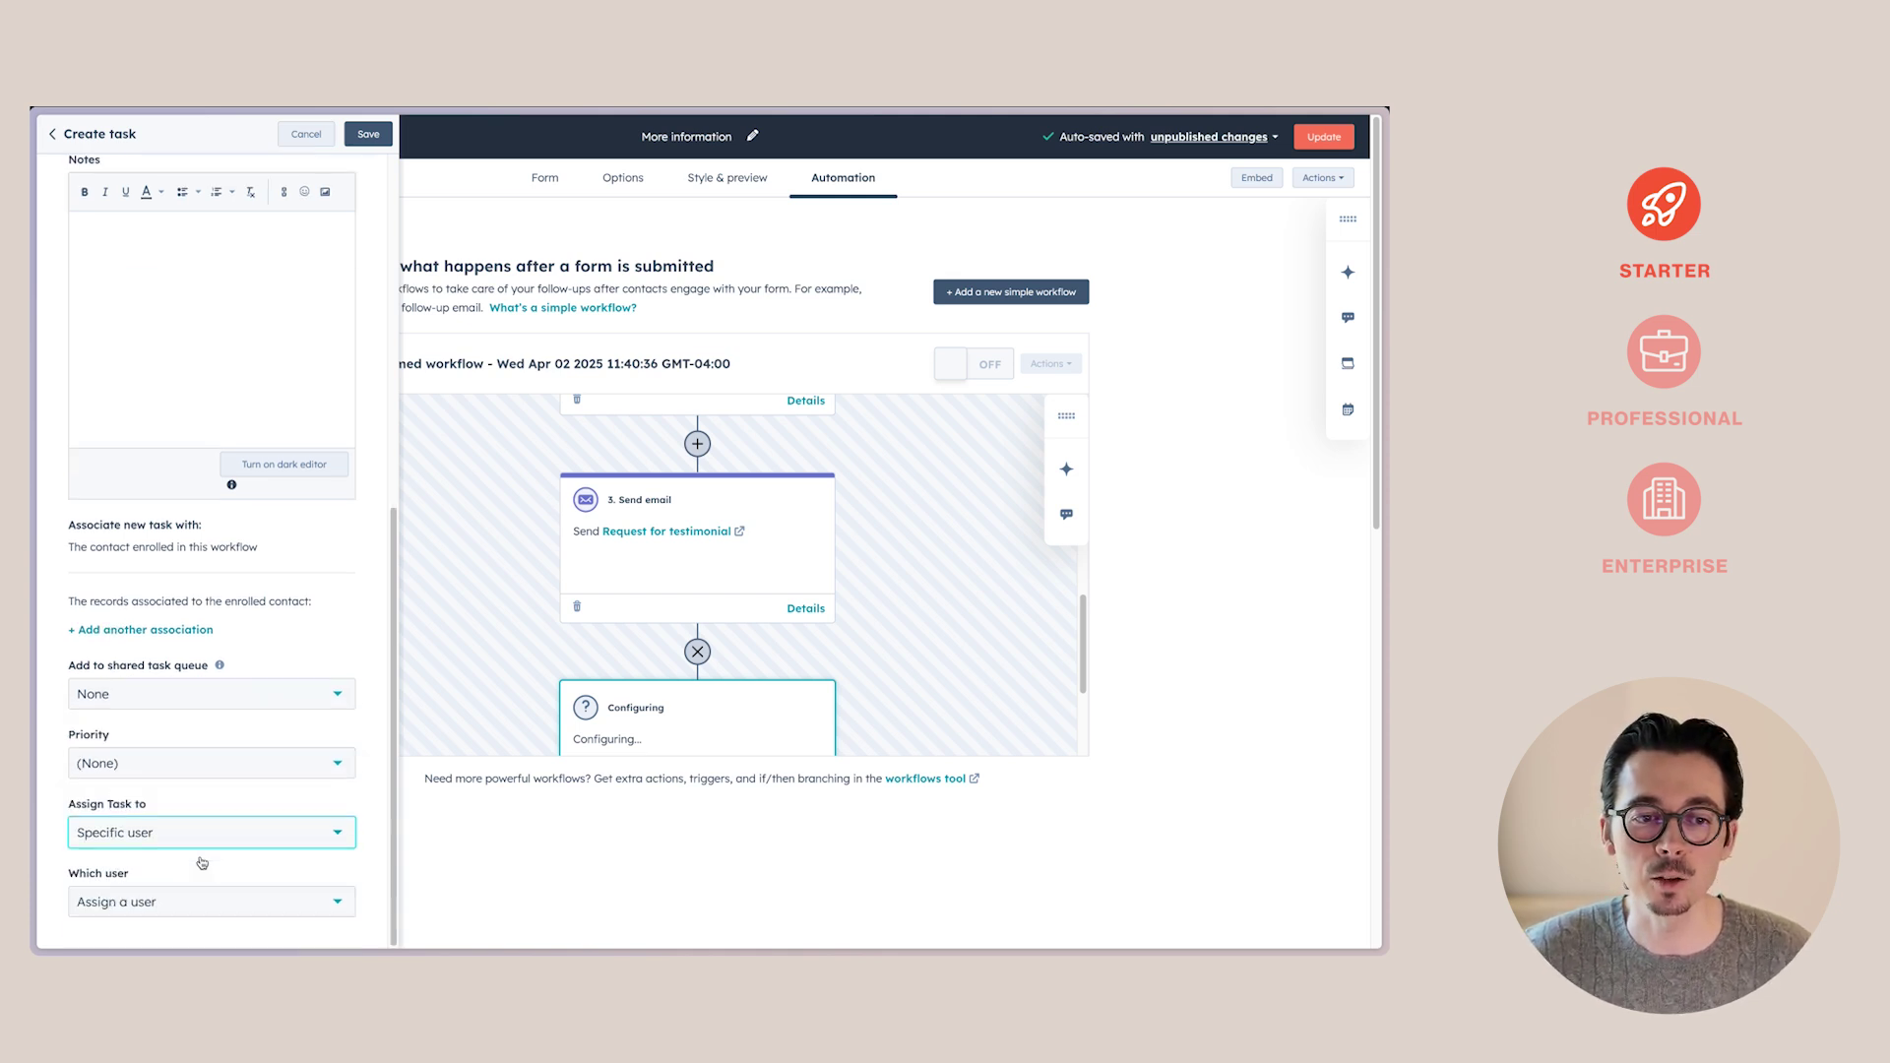
click(163, 904)
click(172, 854)
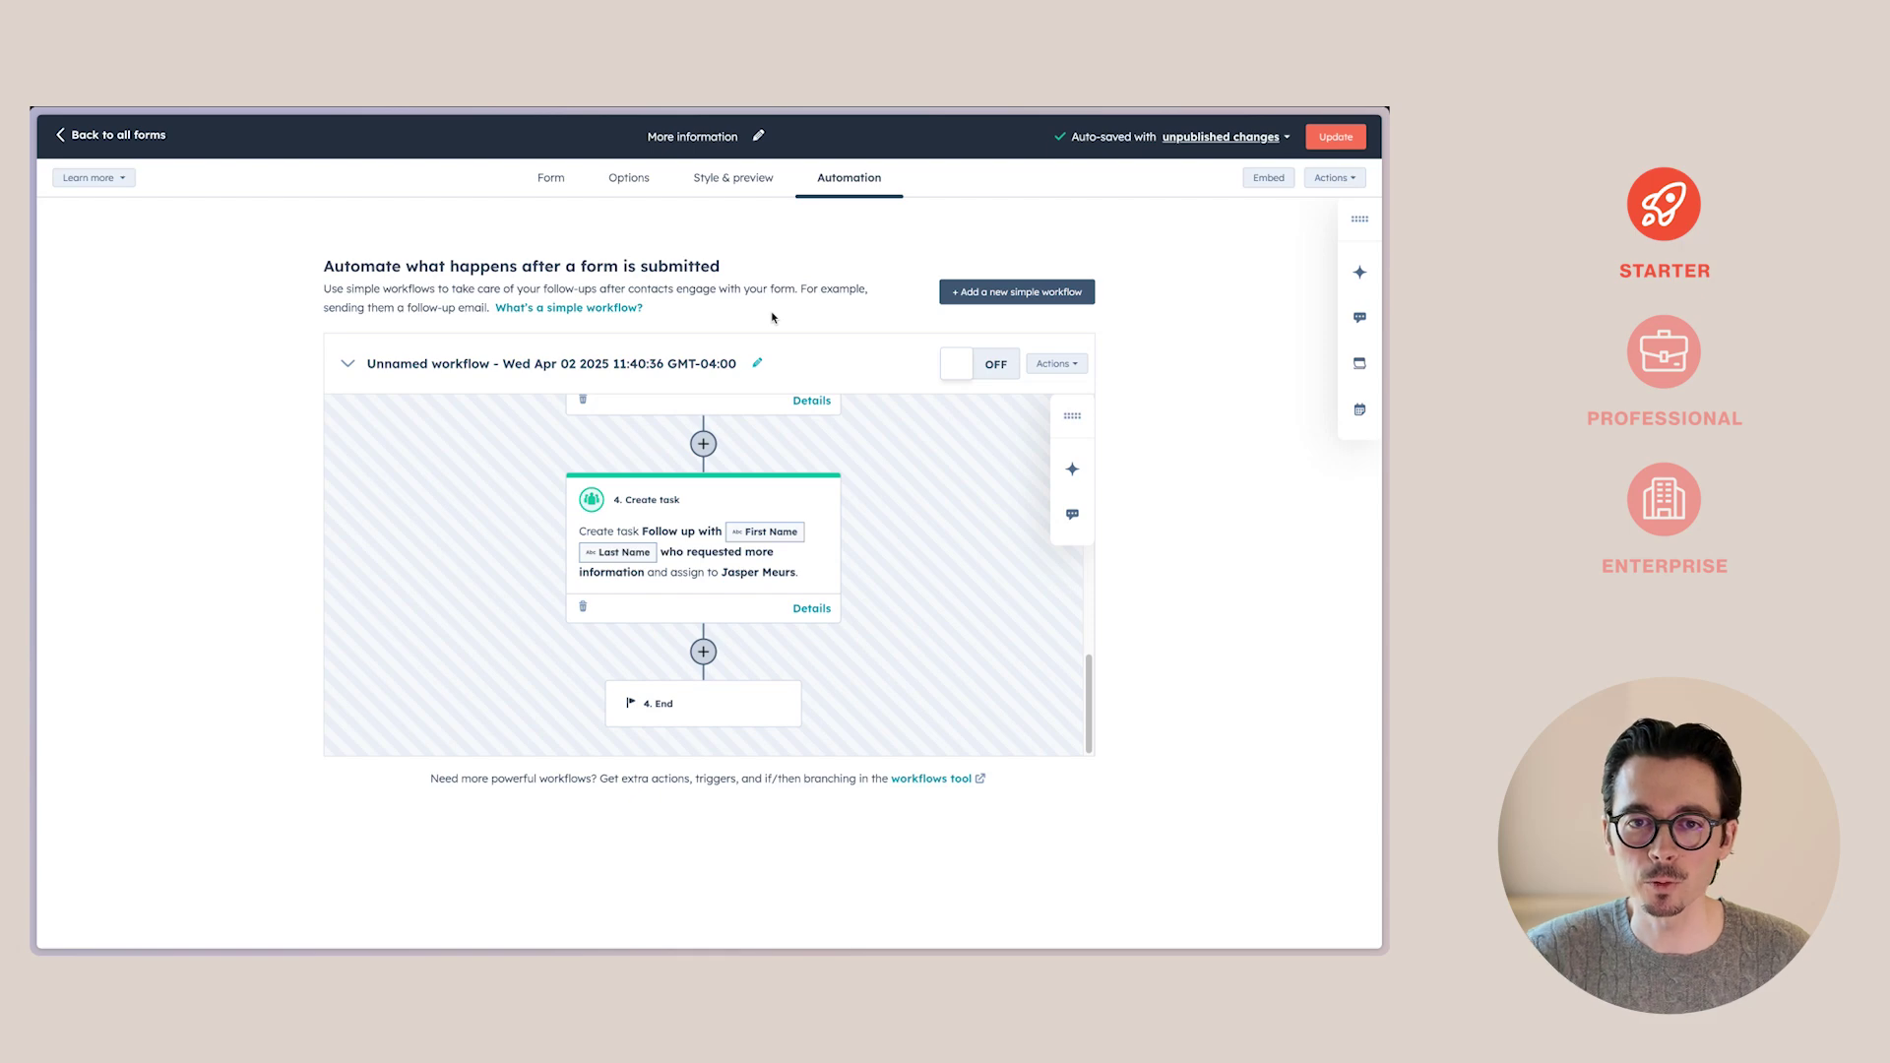
Turn the workflow on, acknowledge the confirmation, and start publishing the form updates.
click(989, 365)
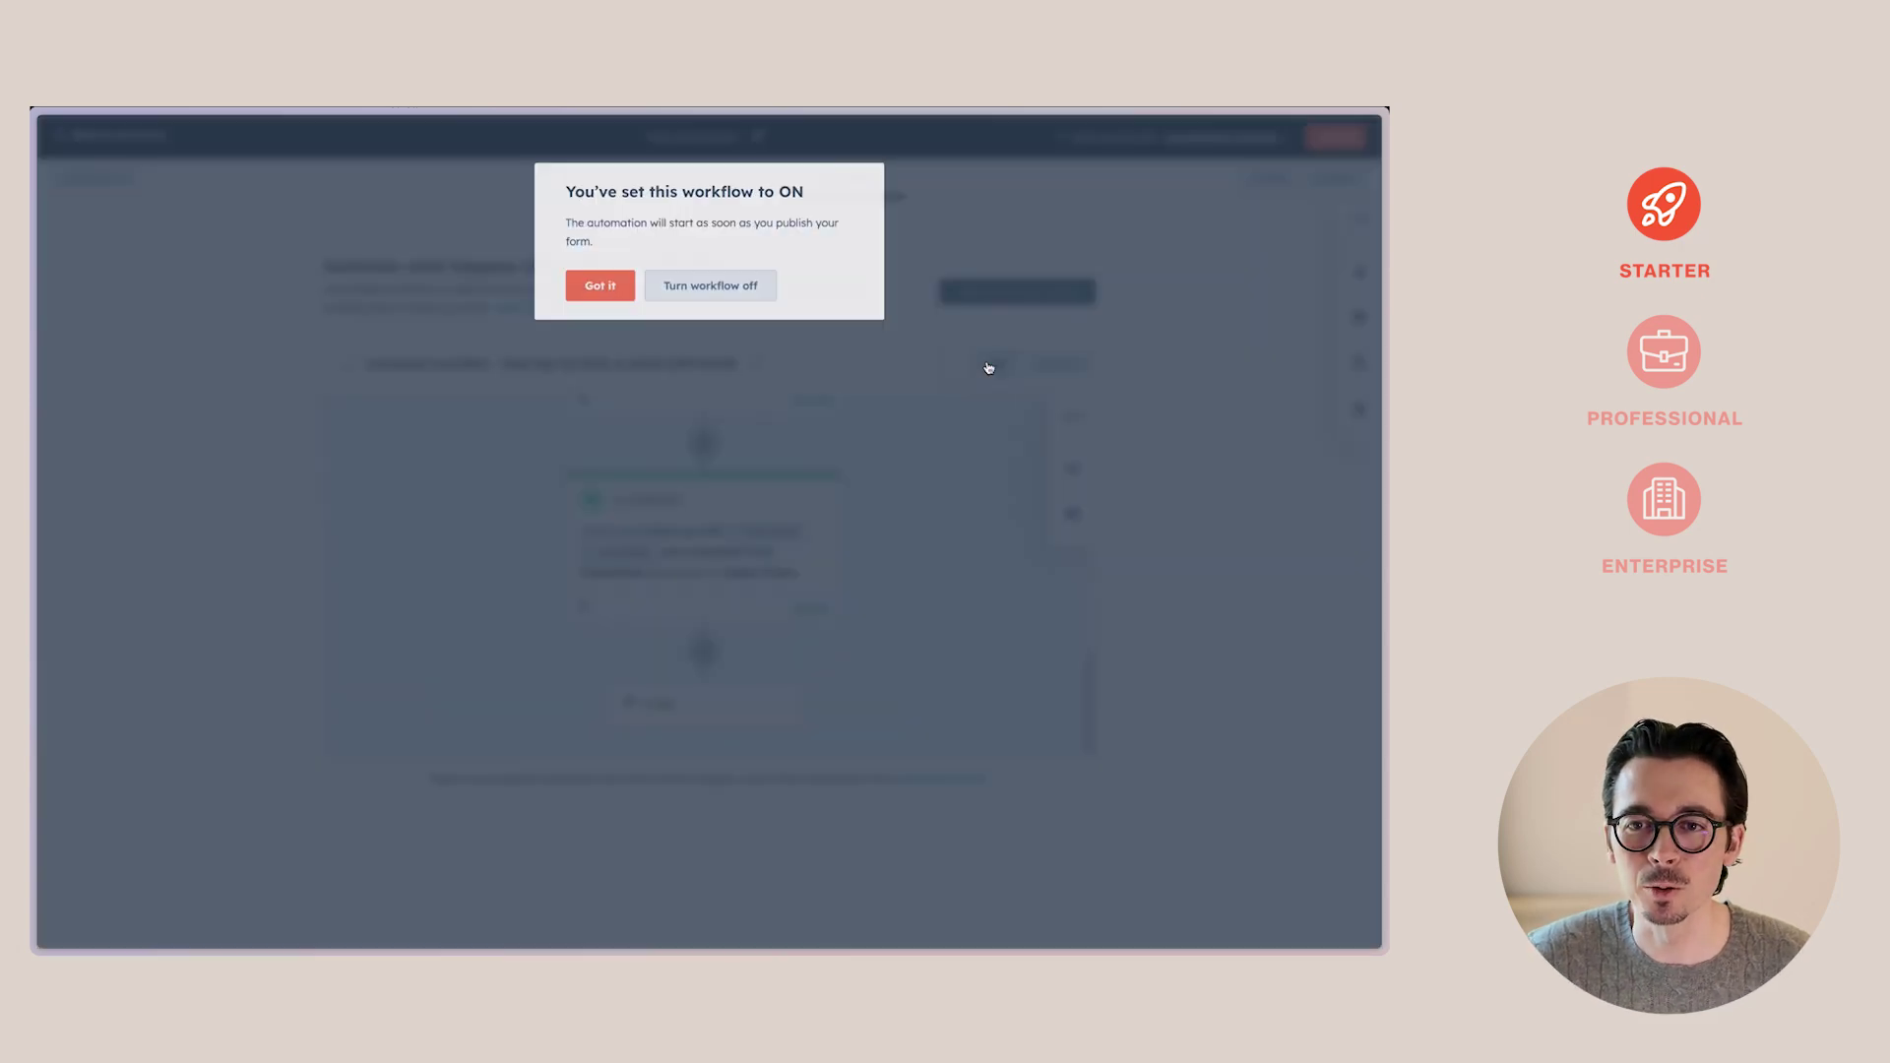
click(601, 287)
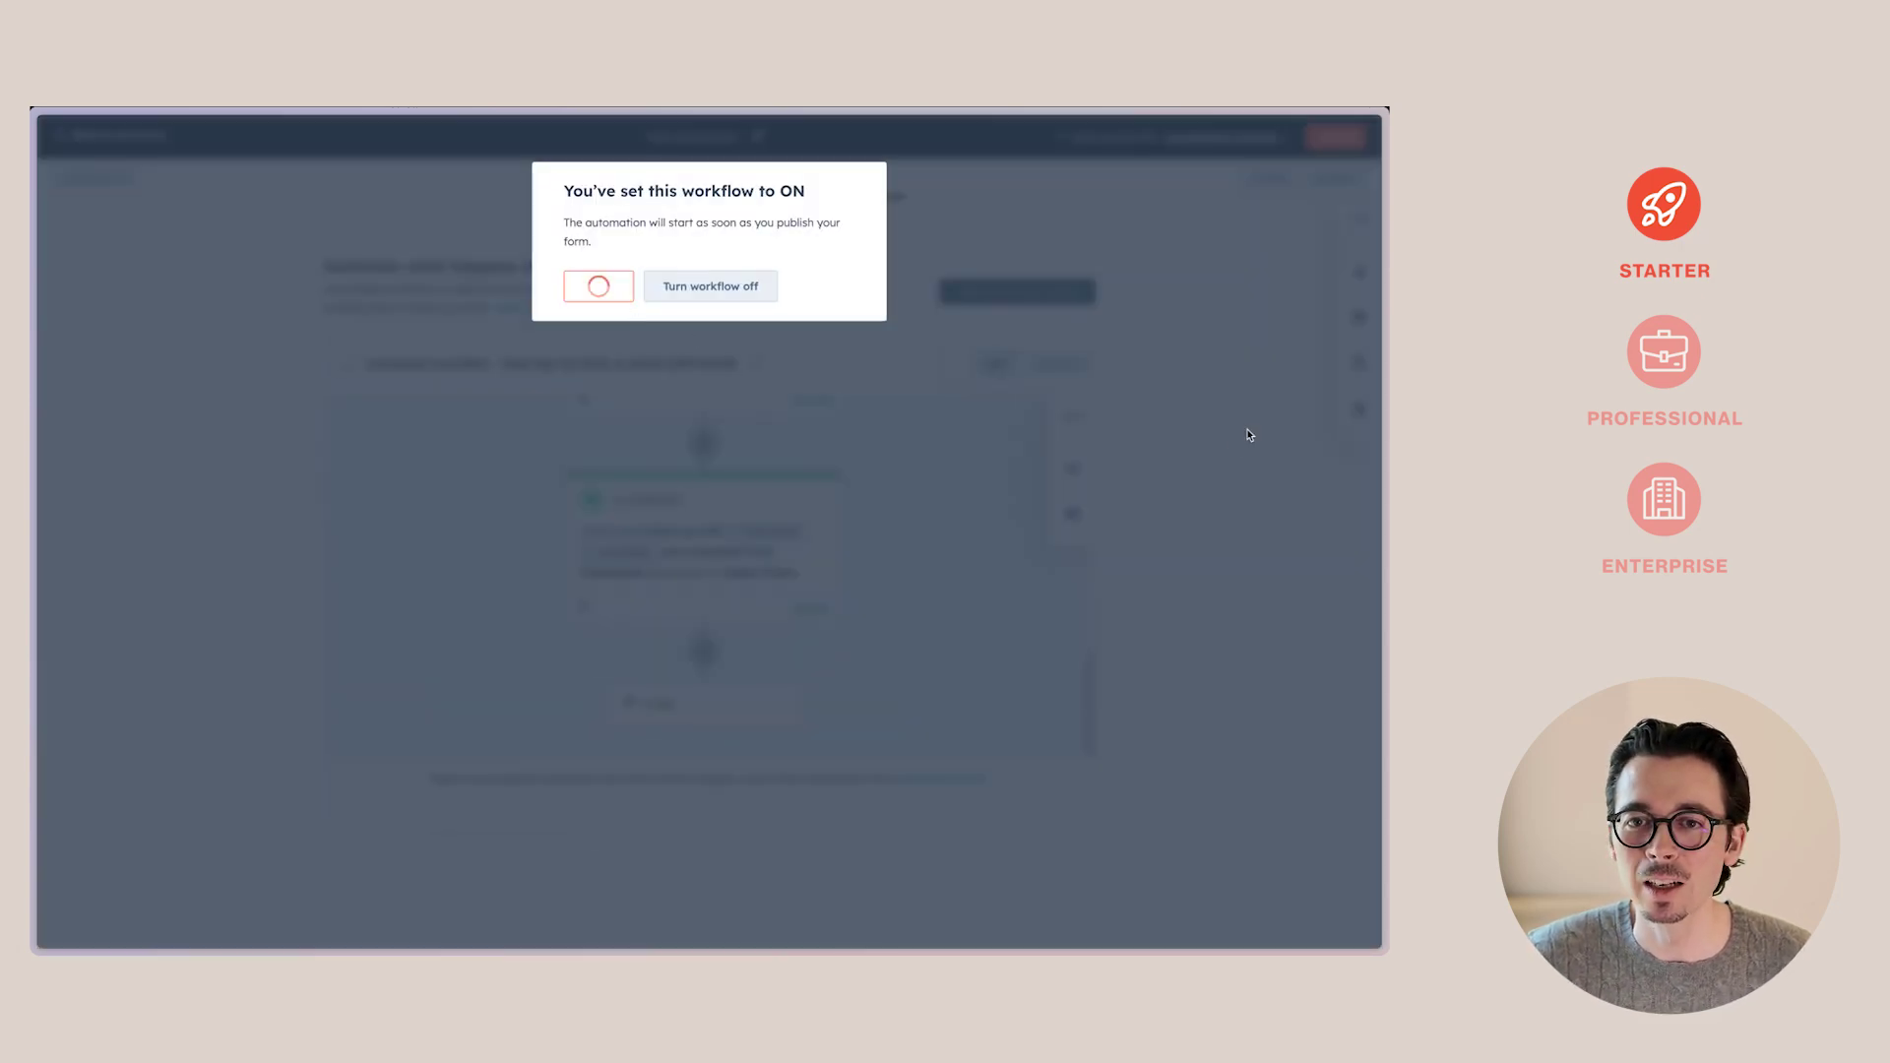
click(1331, 140)
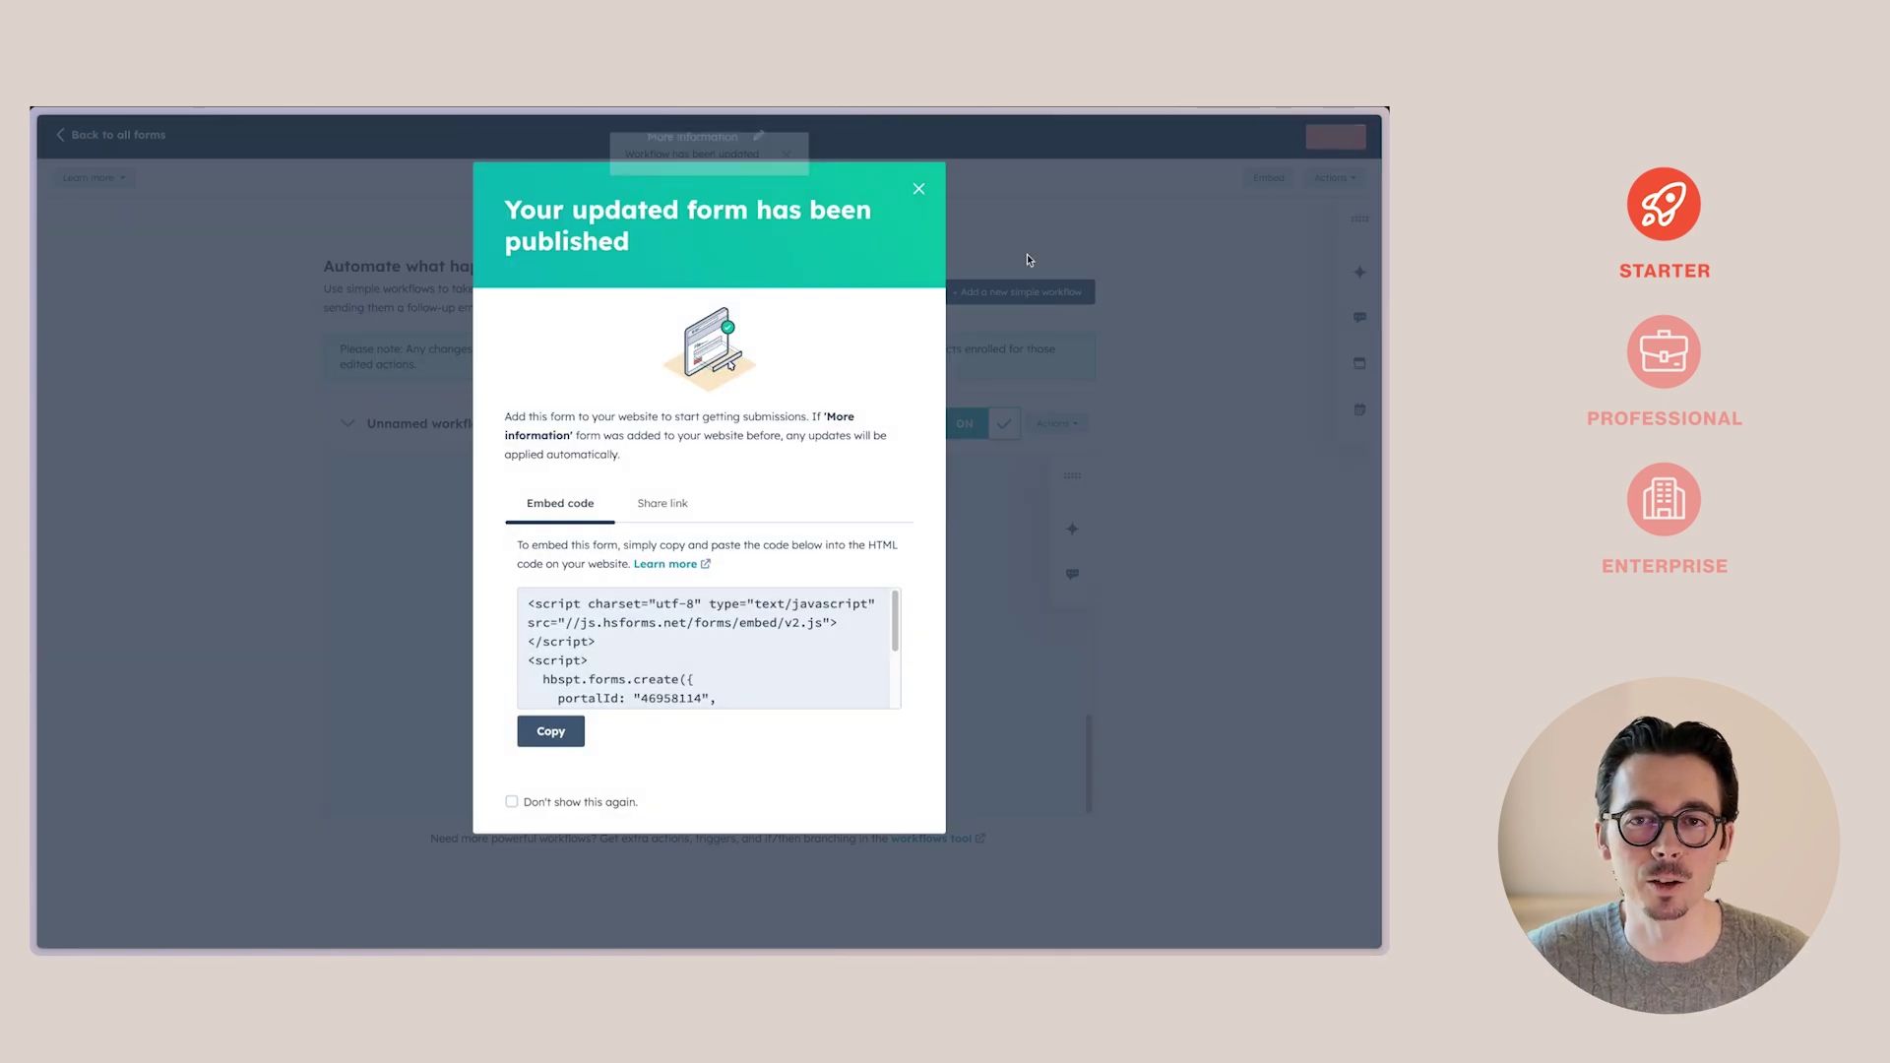
Close the form-published confirmation.
click(918, 188)
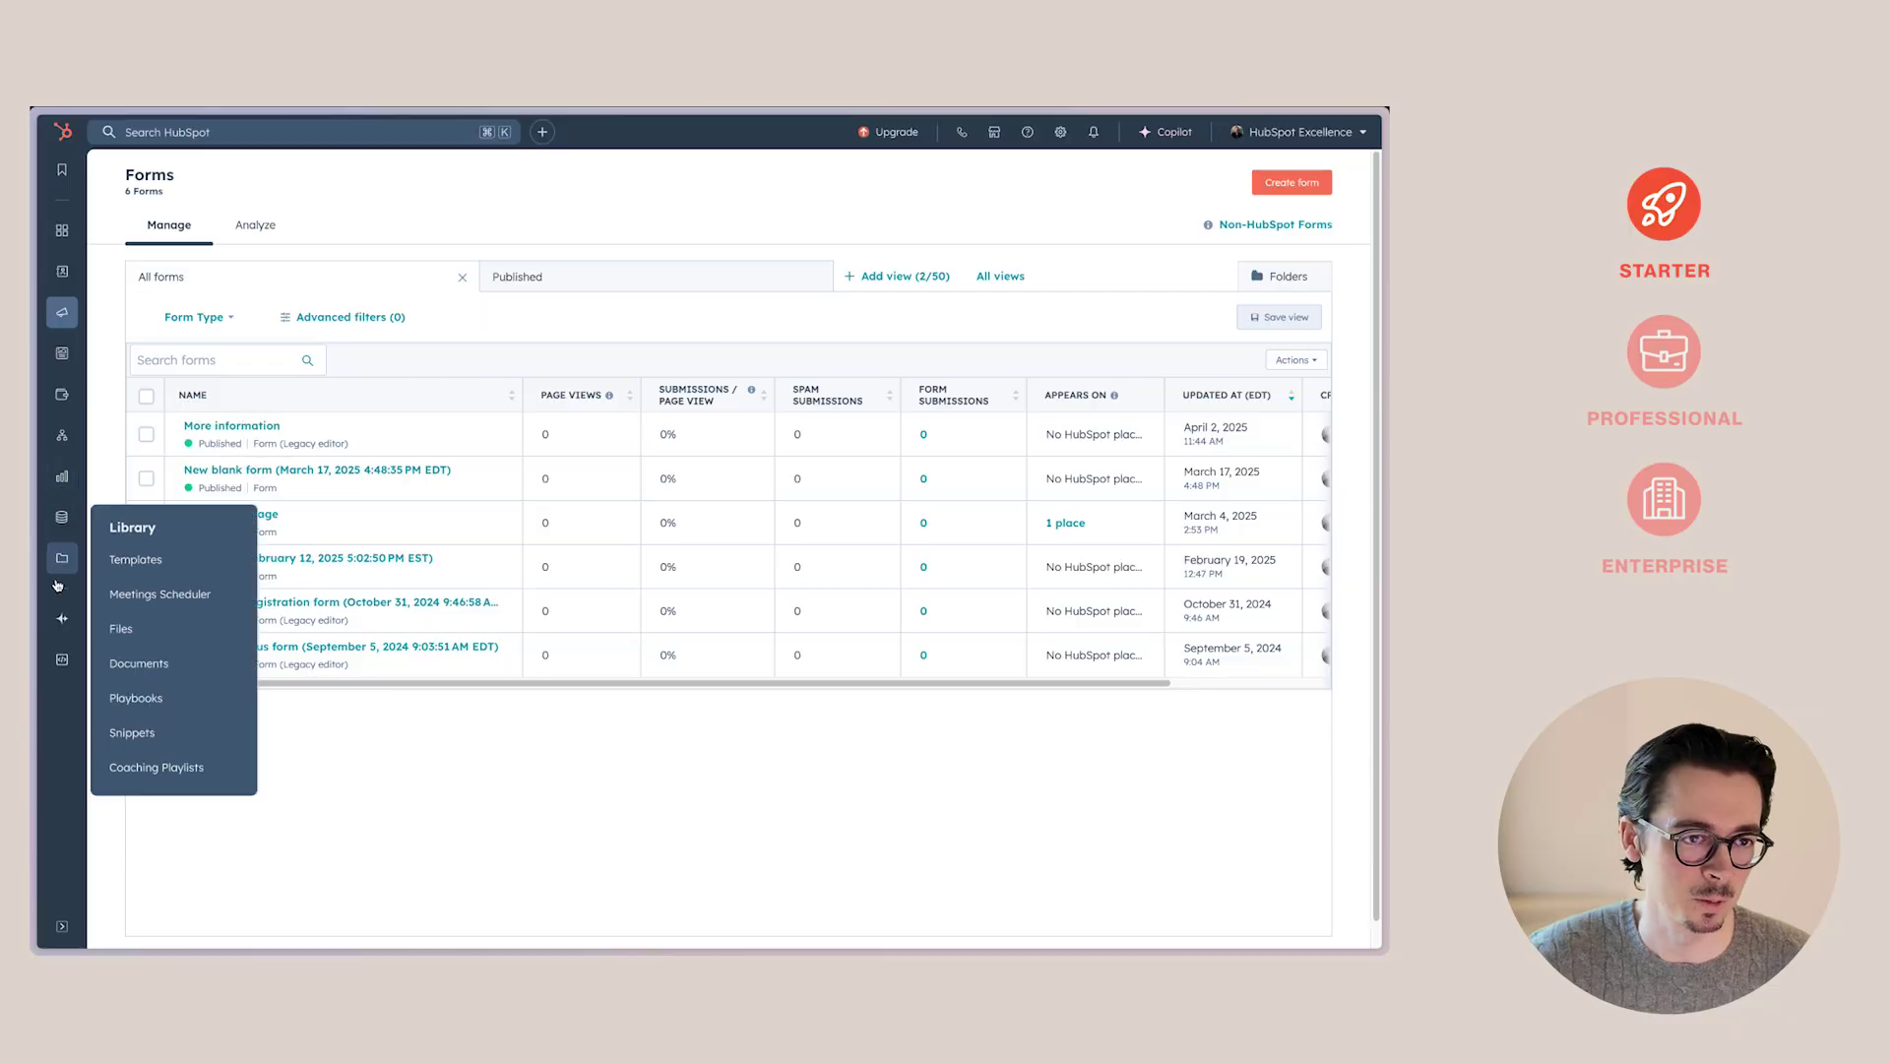
Create a static contact list named 'Contacts who clicked in our email A' and save it.
mouse_move(62, 315)
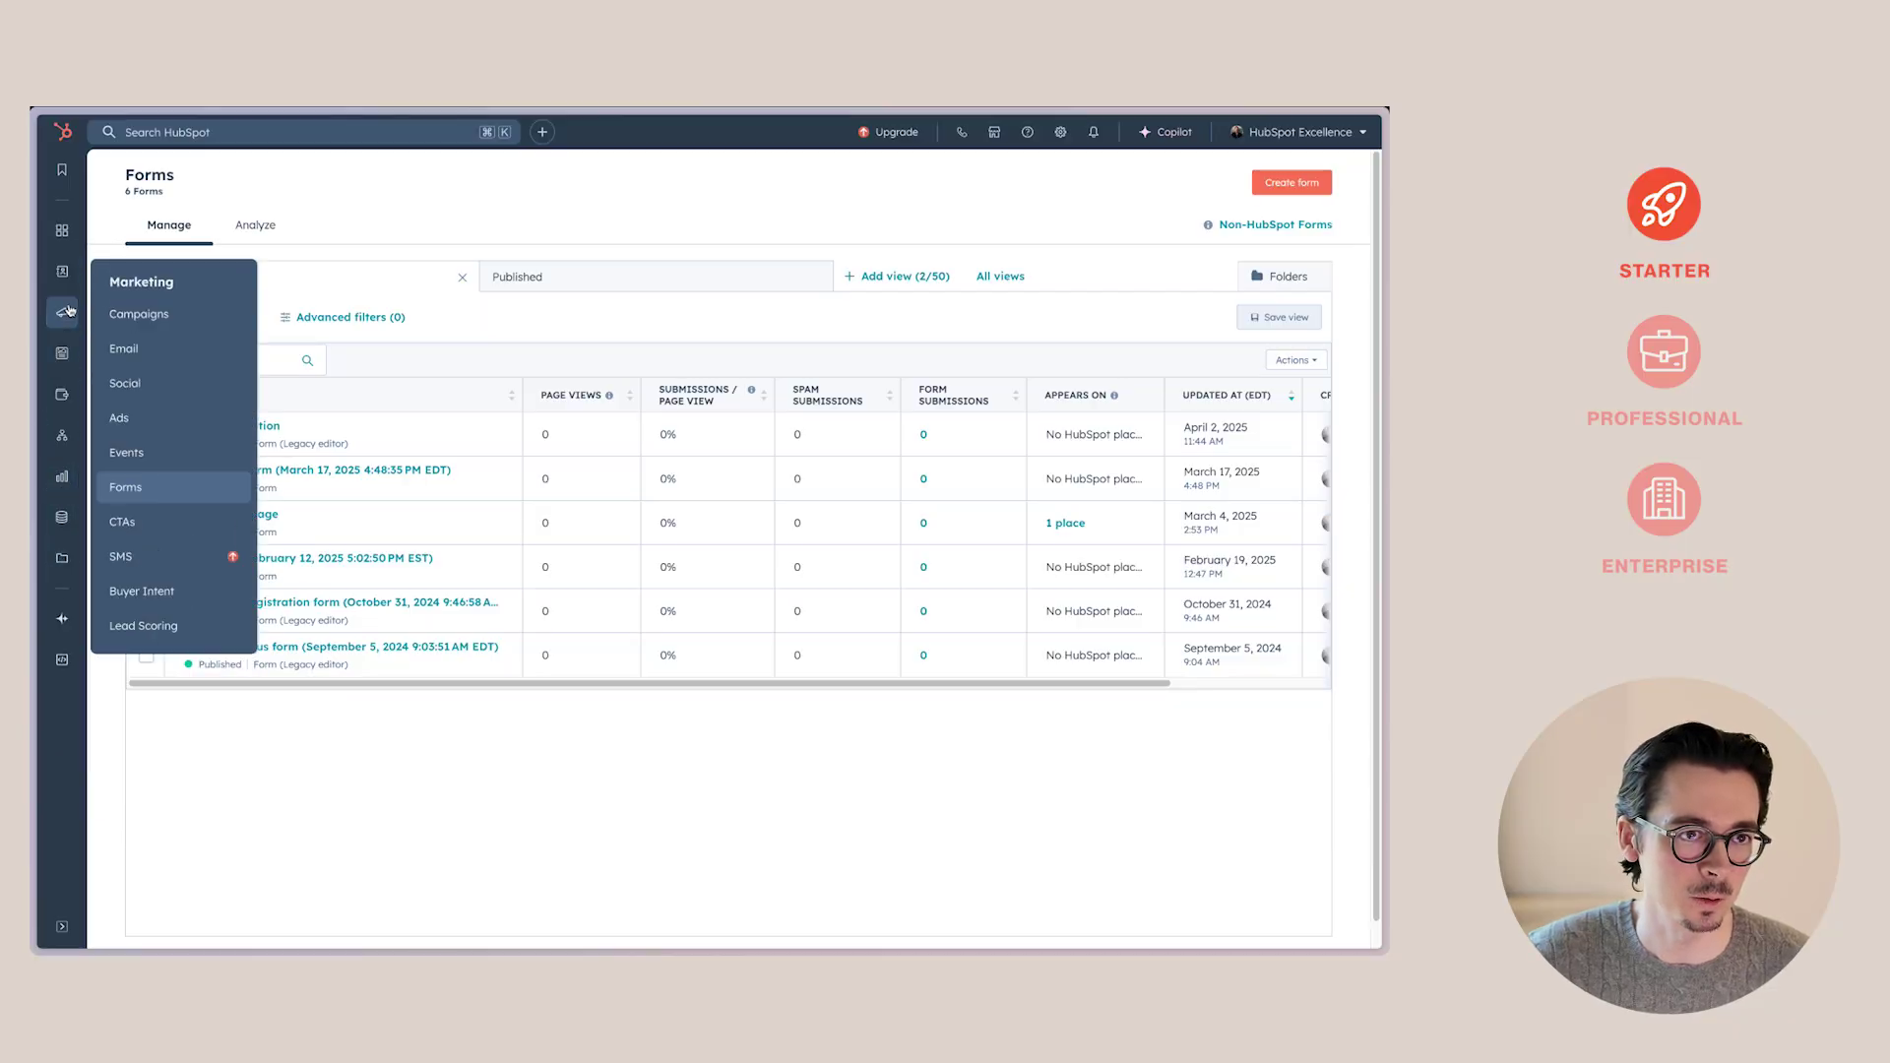
mouse_move(62, 271)
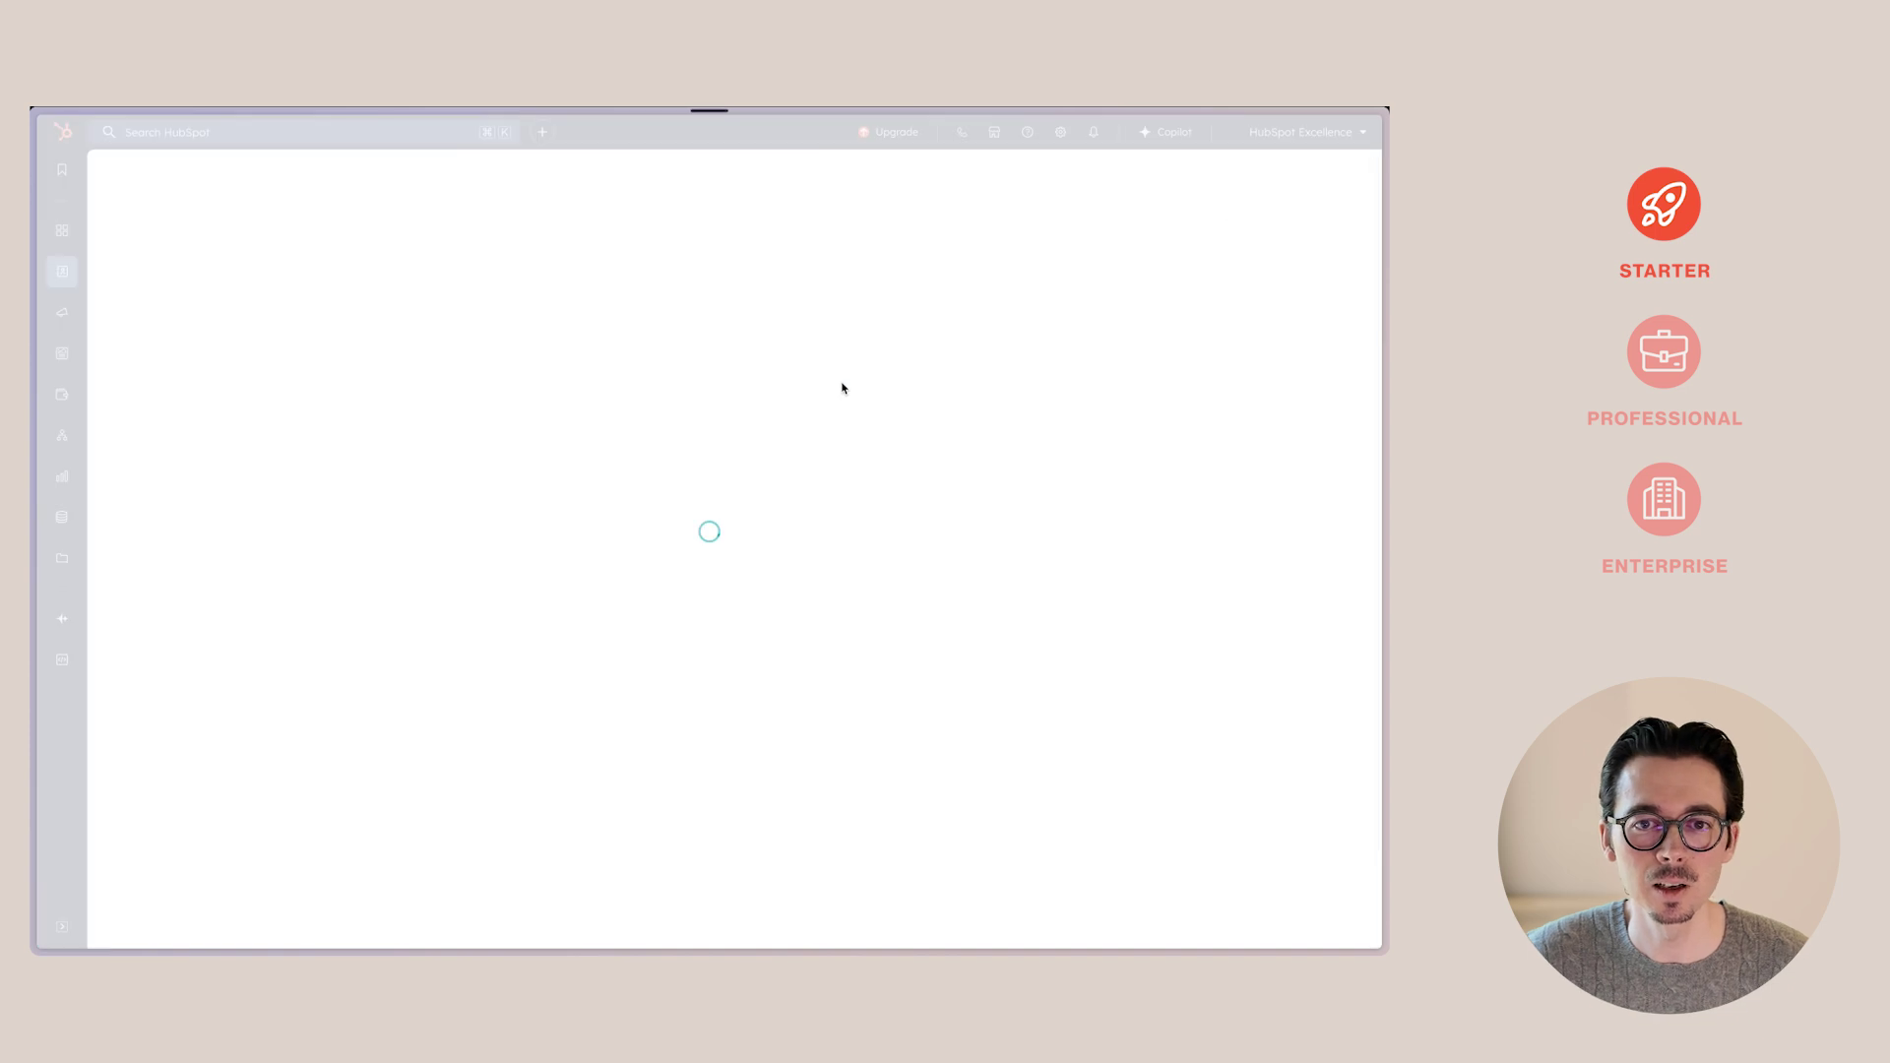
click(1308, 184)
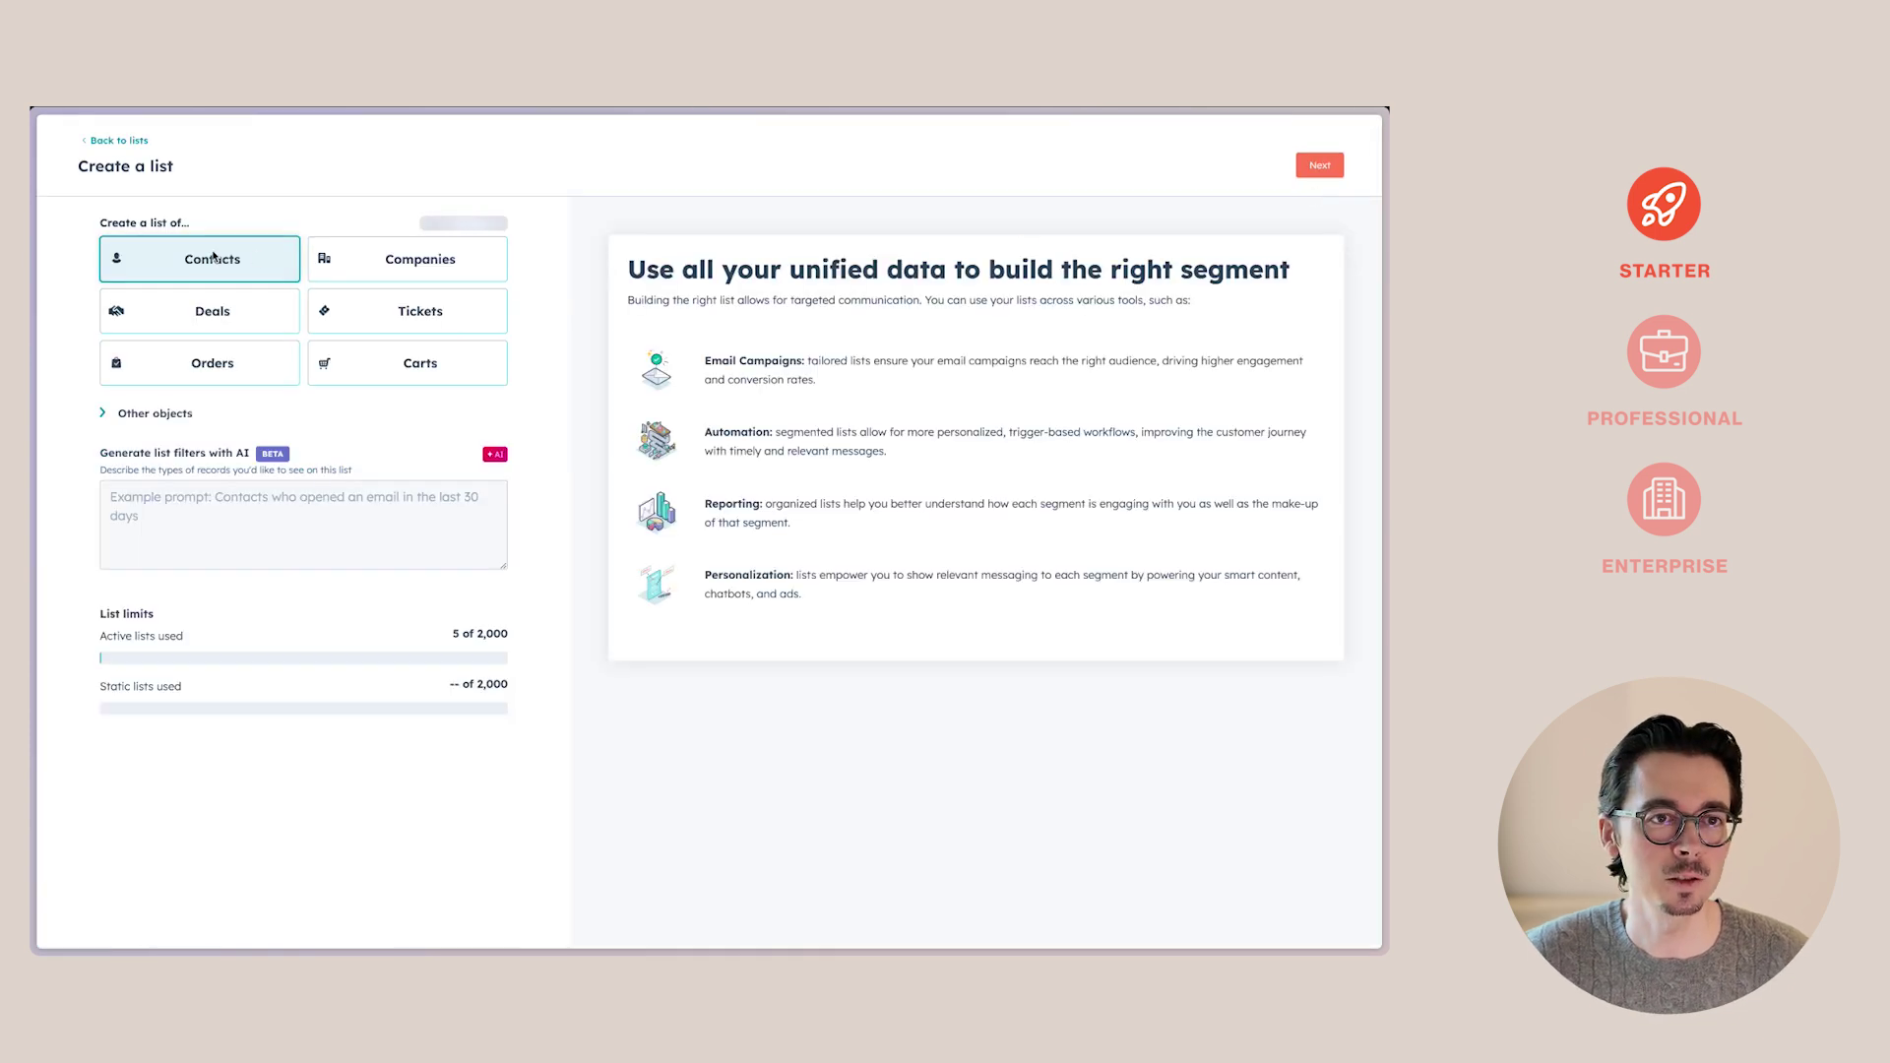
click(1332, 173)
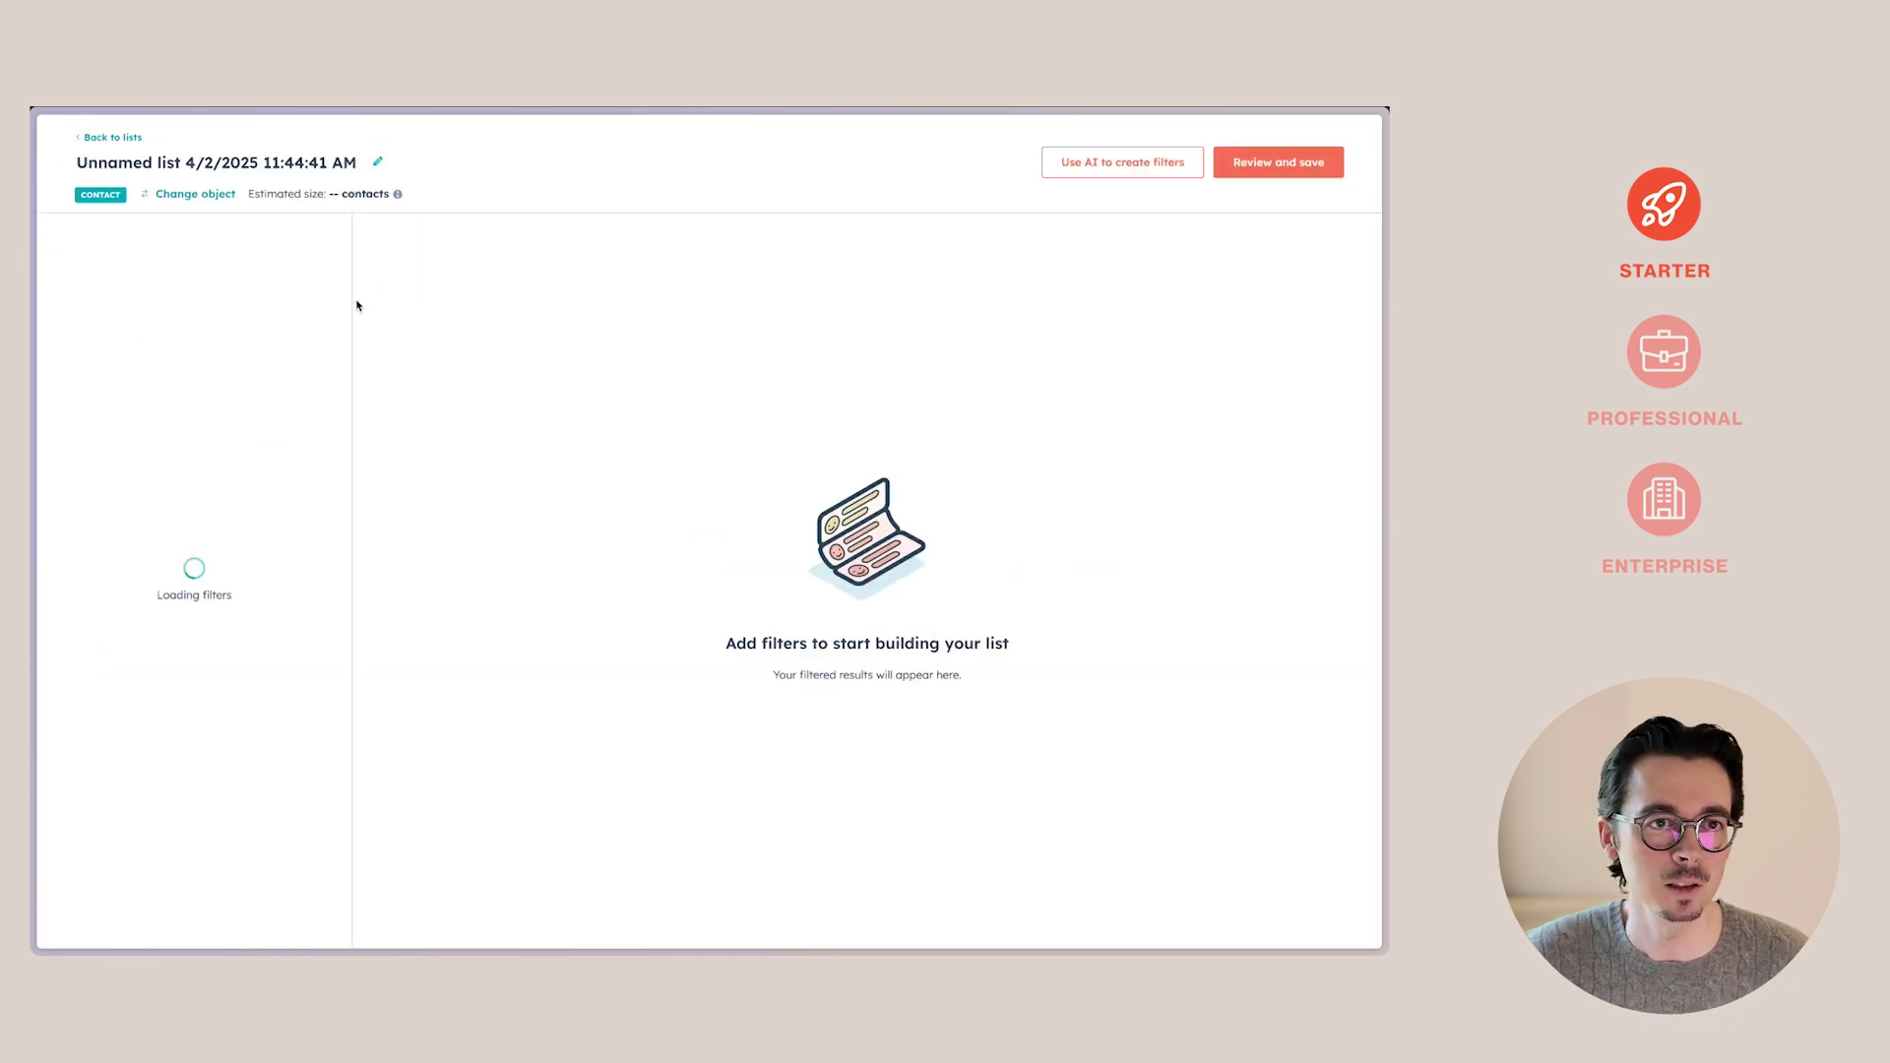
click(151, 161)
text(Contacts who click)
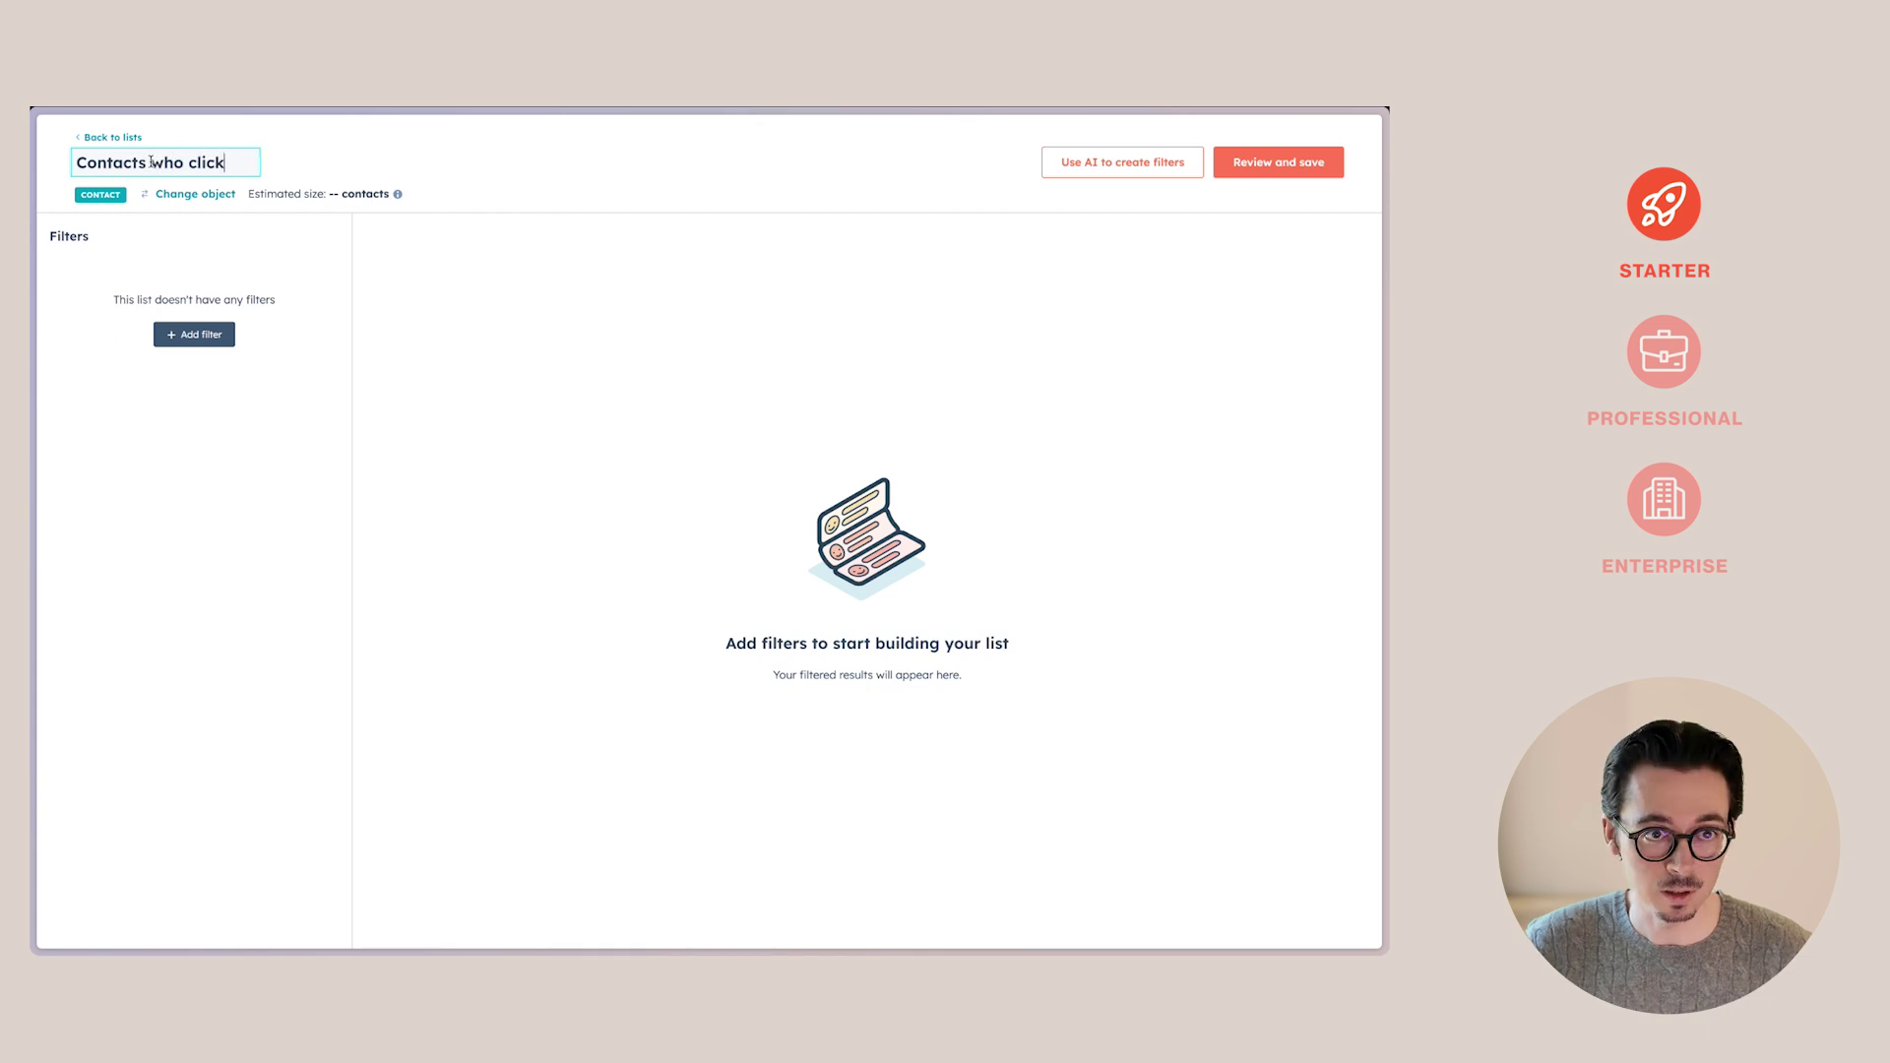
text(ed in our email A)
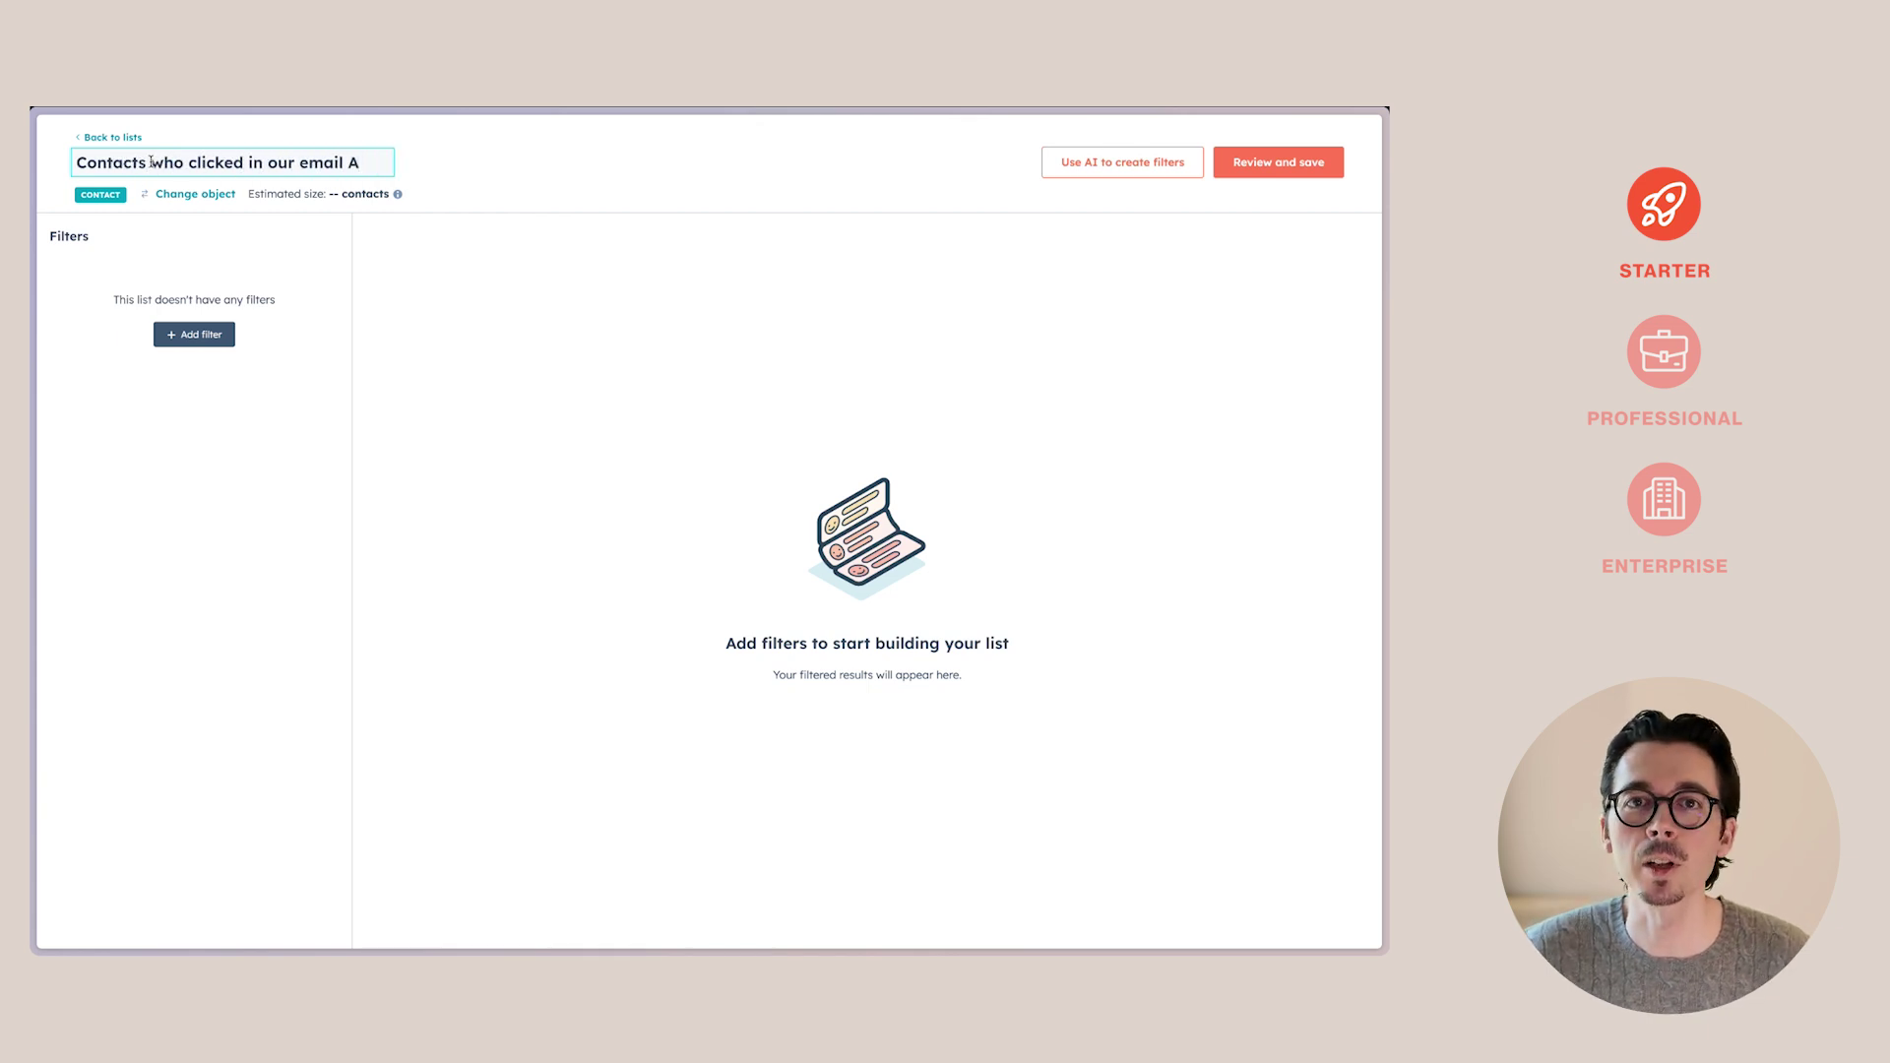
click(485, 181)
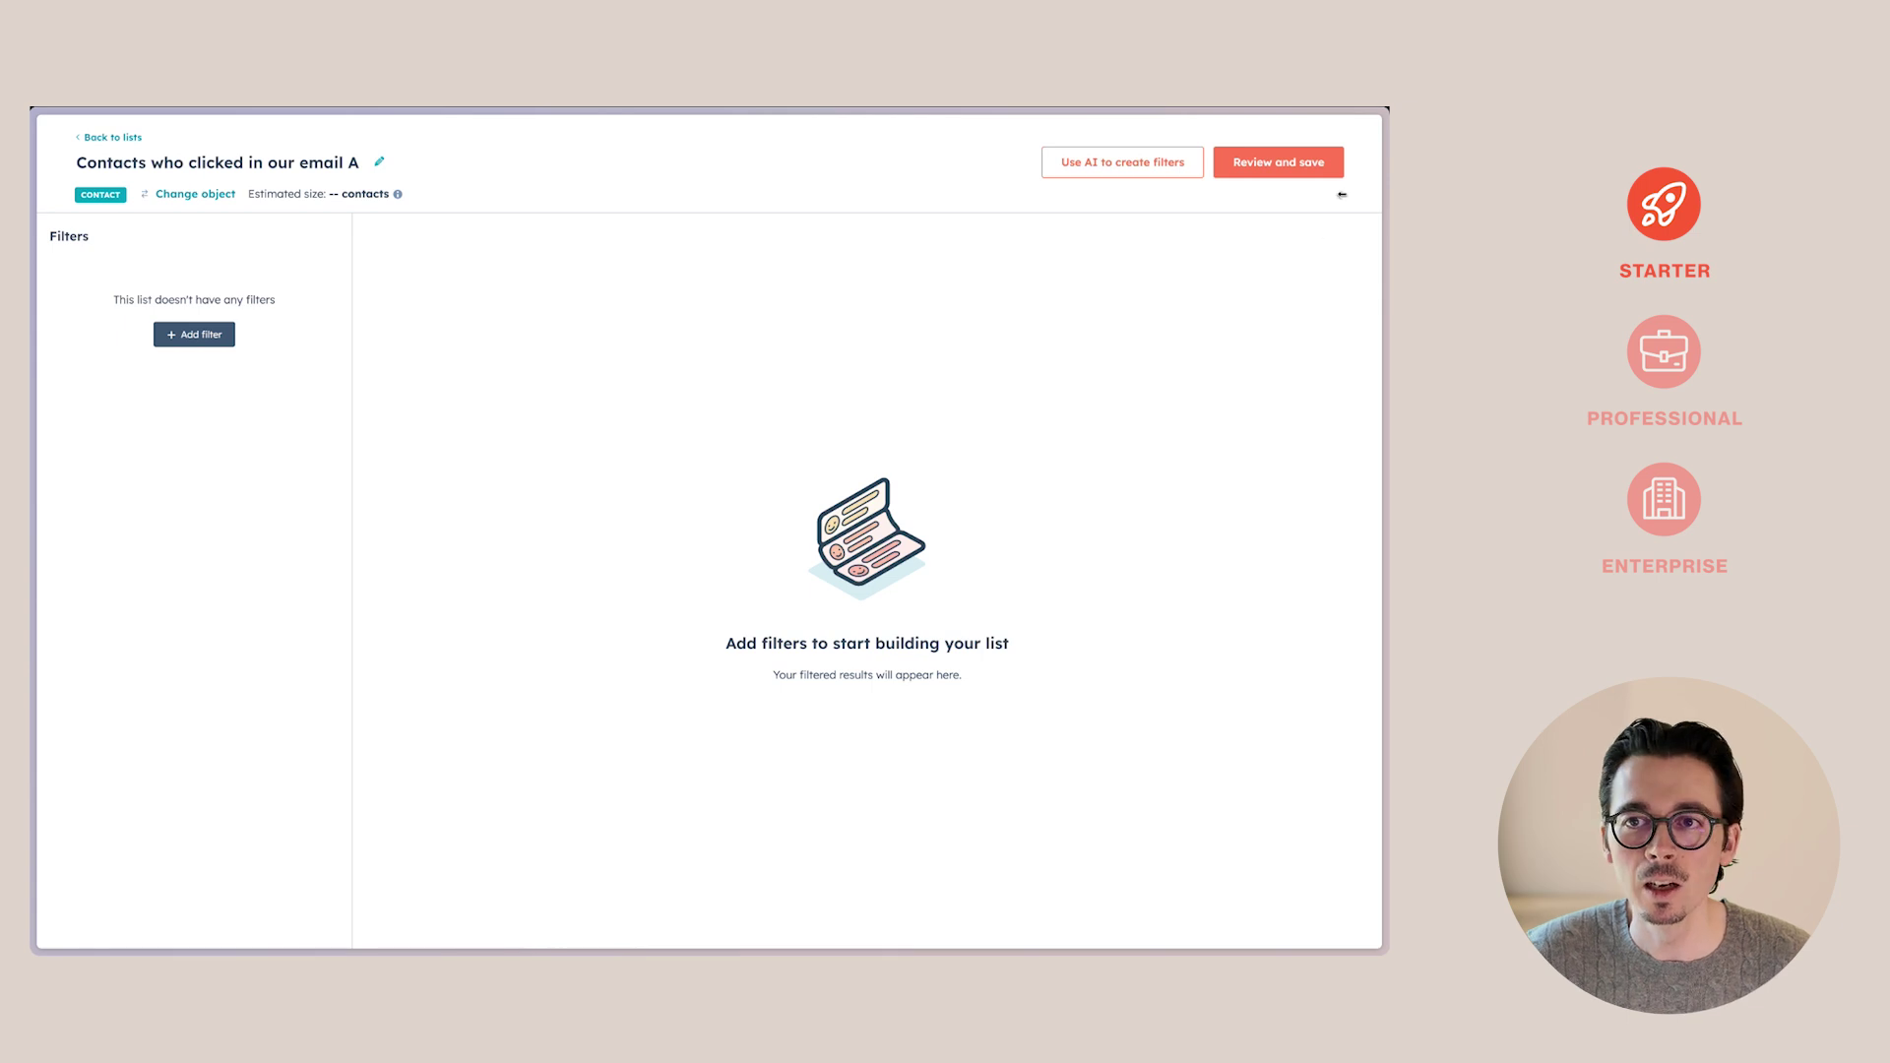
click(1279, 167)
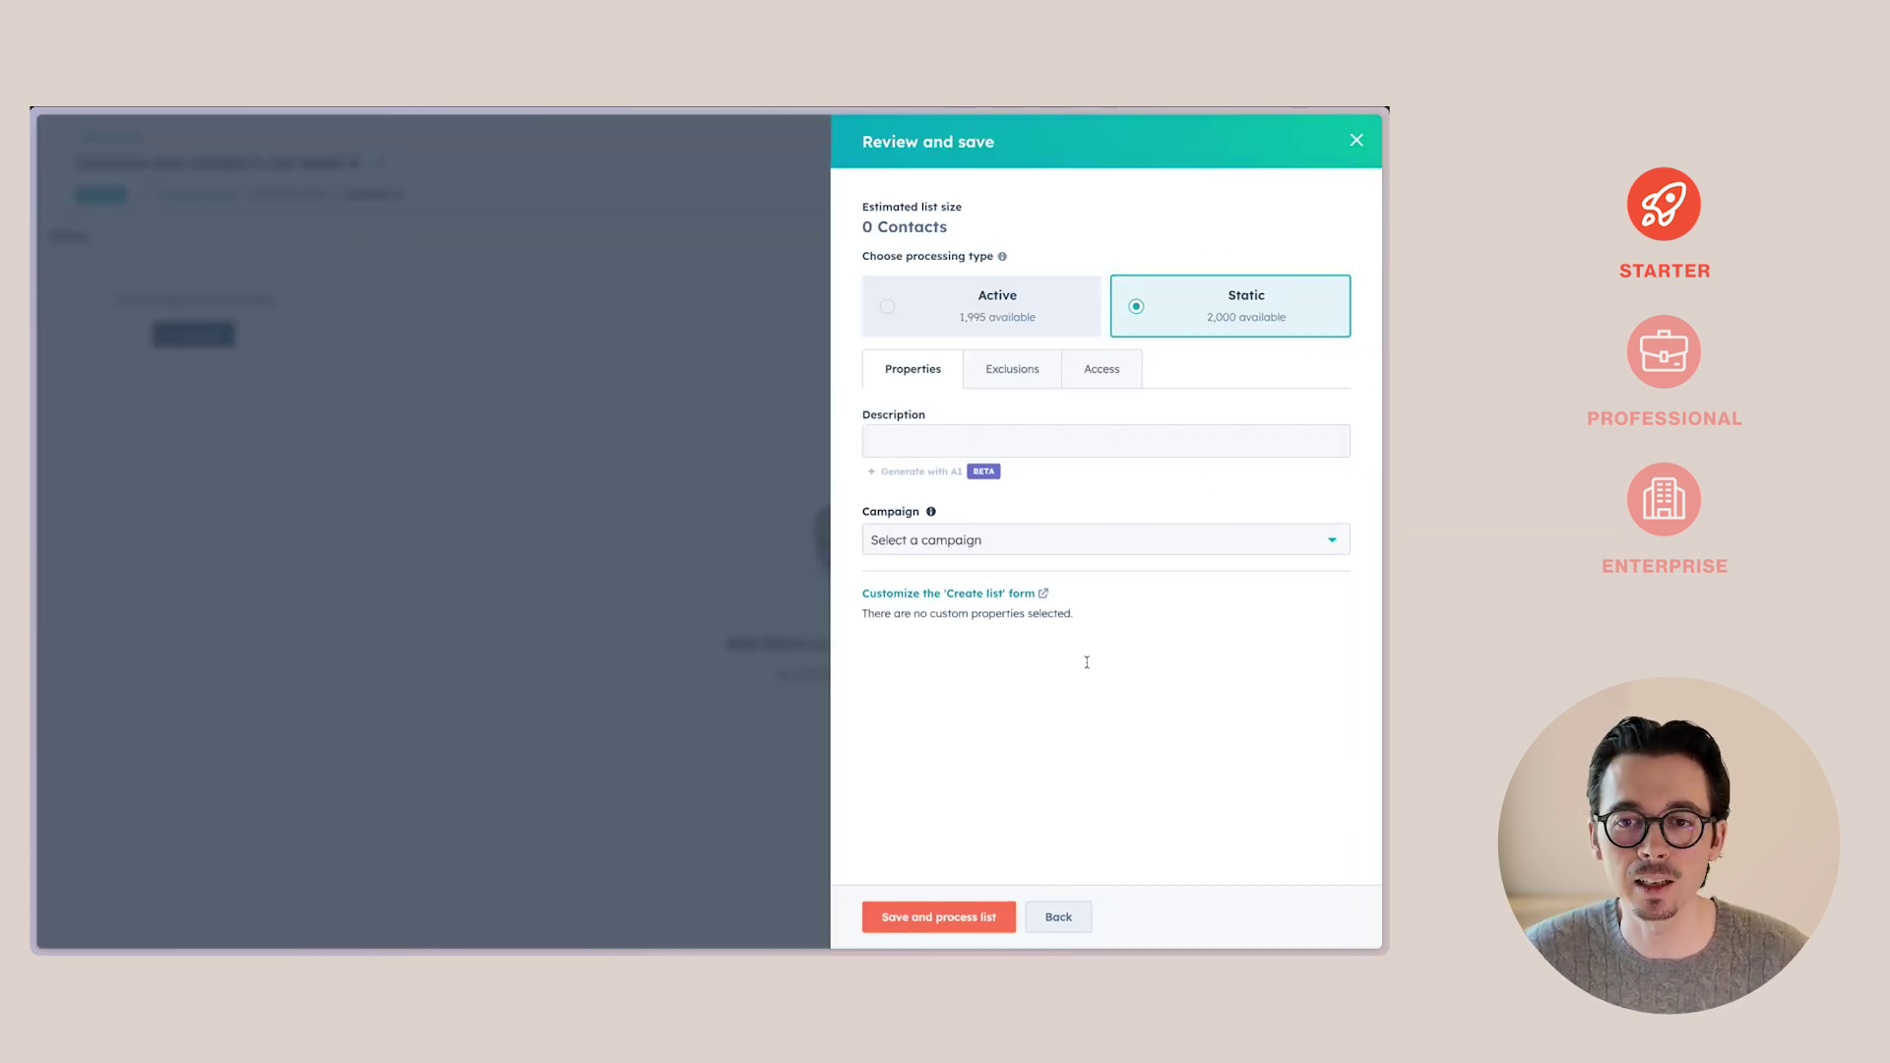
click(939, 916)
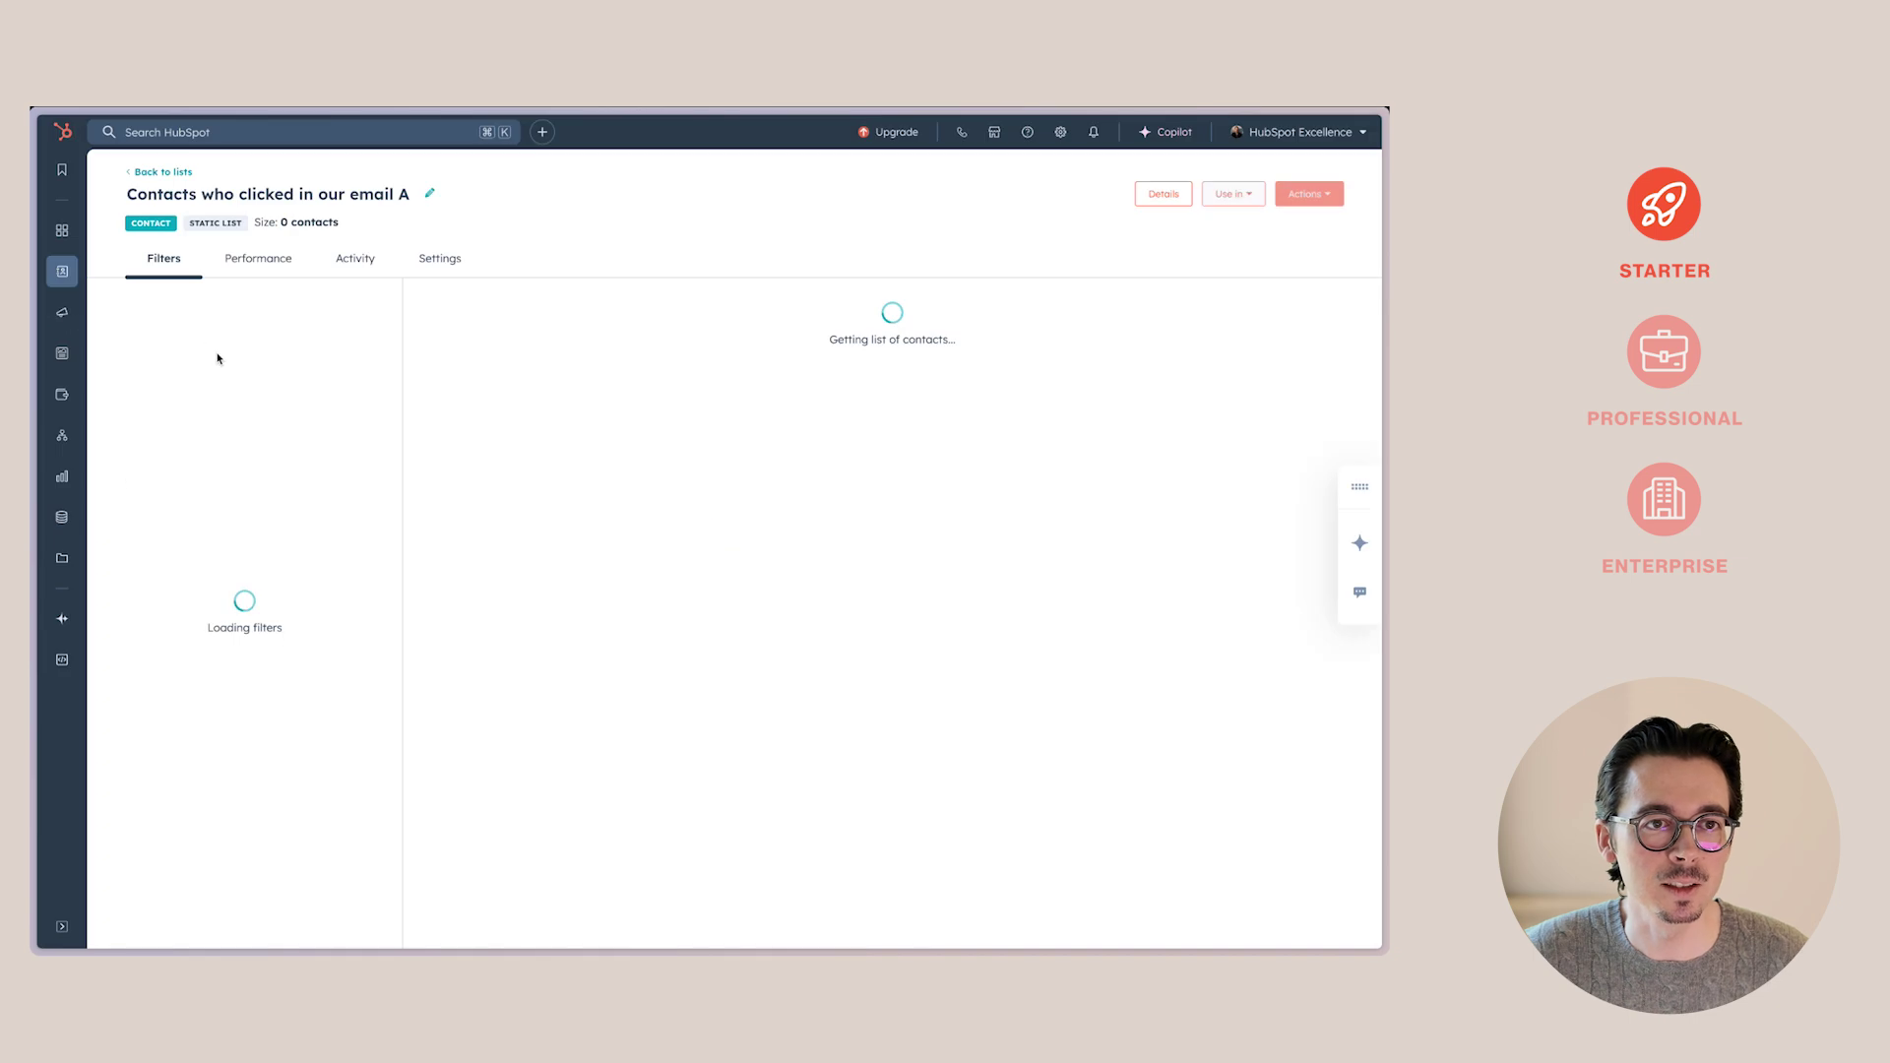
Open the 'Accounting marketing update' email from the Marketing Email list.
mouse_move(54, 272)
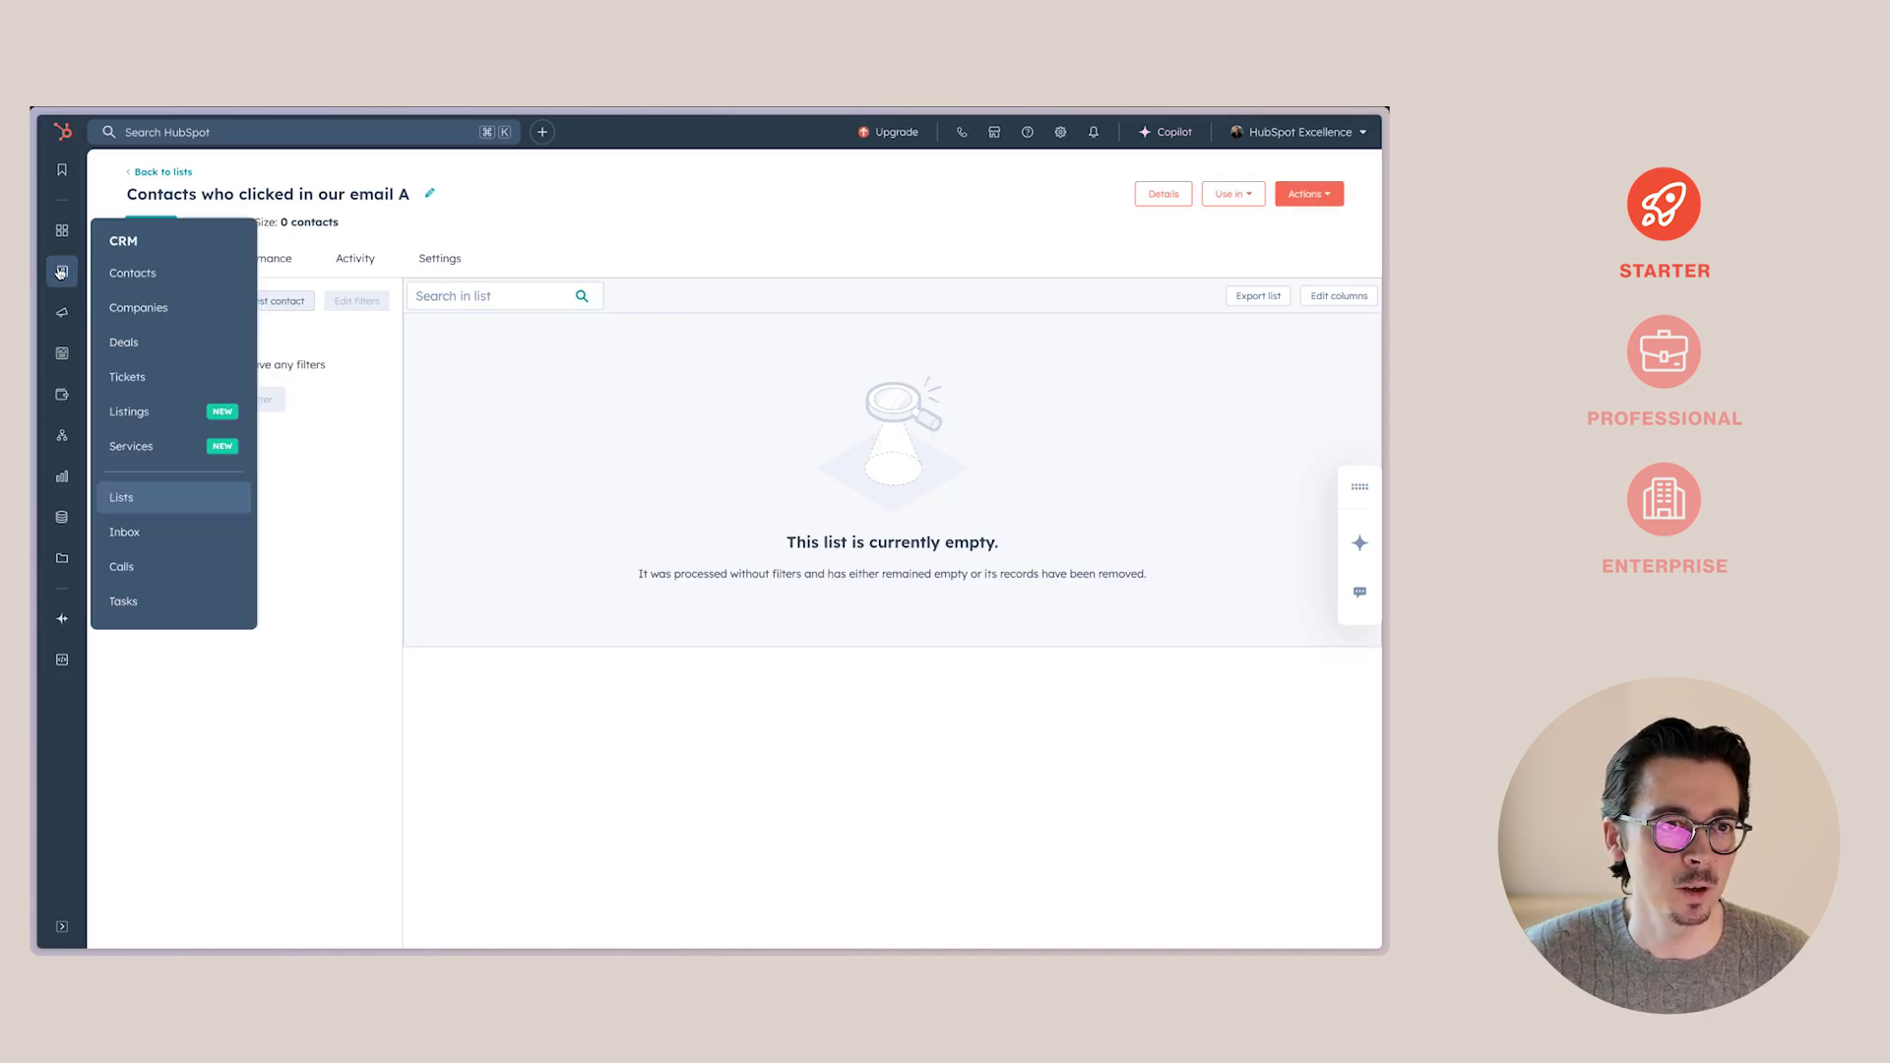
mouse_move(62, 312)
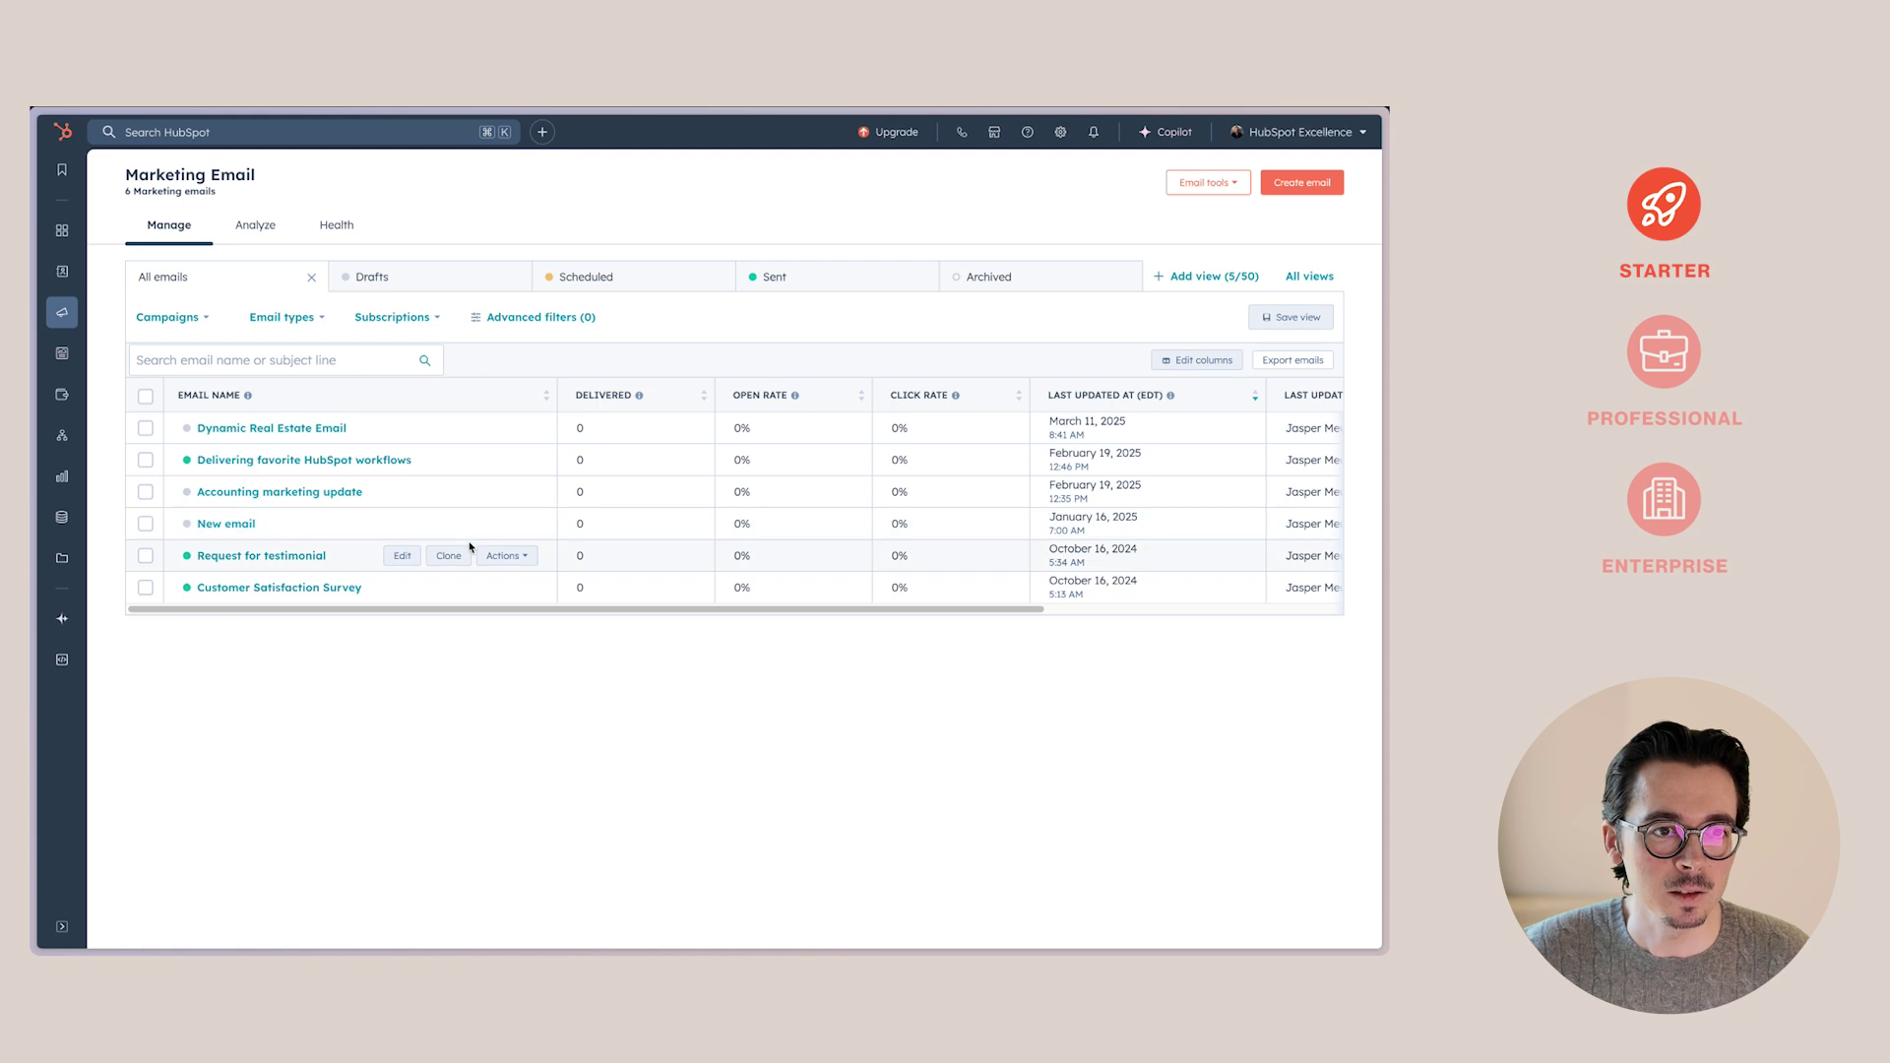
click(283, 492)
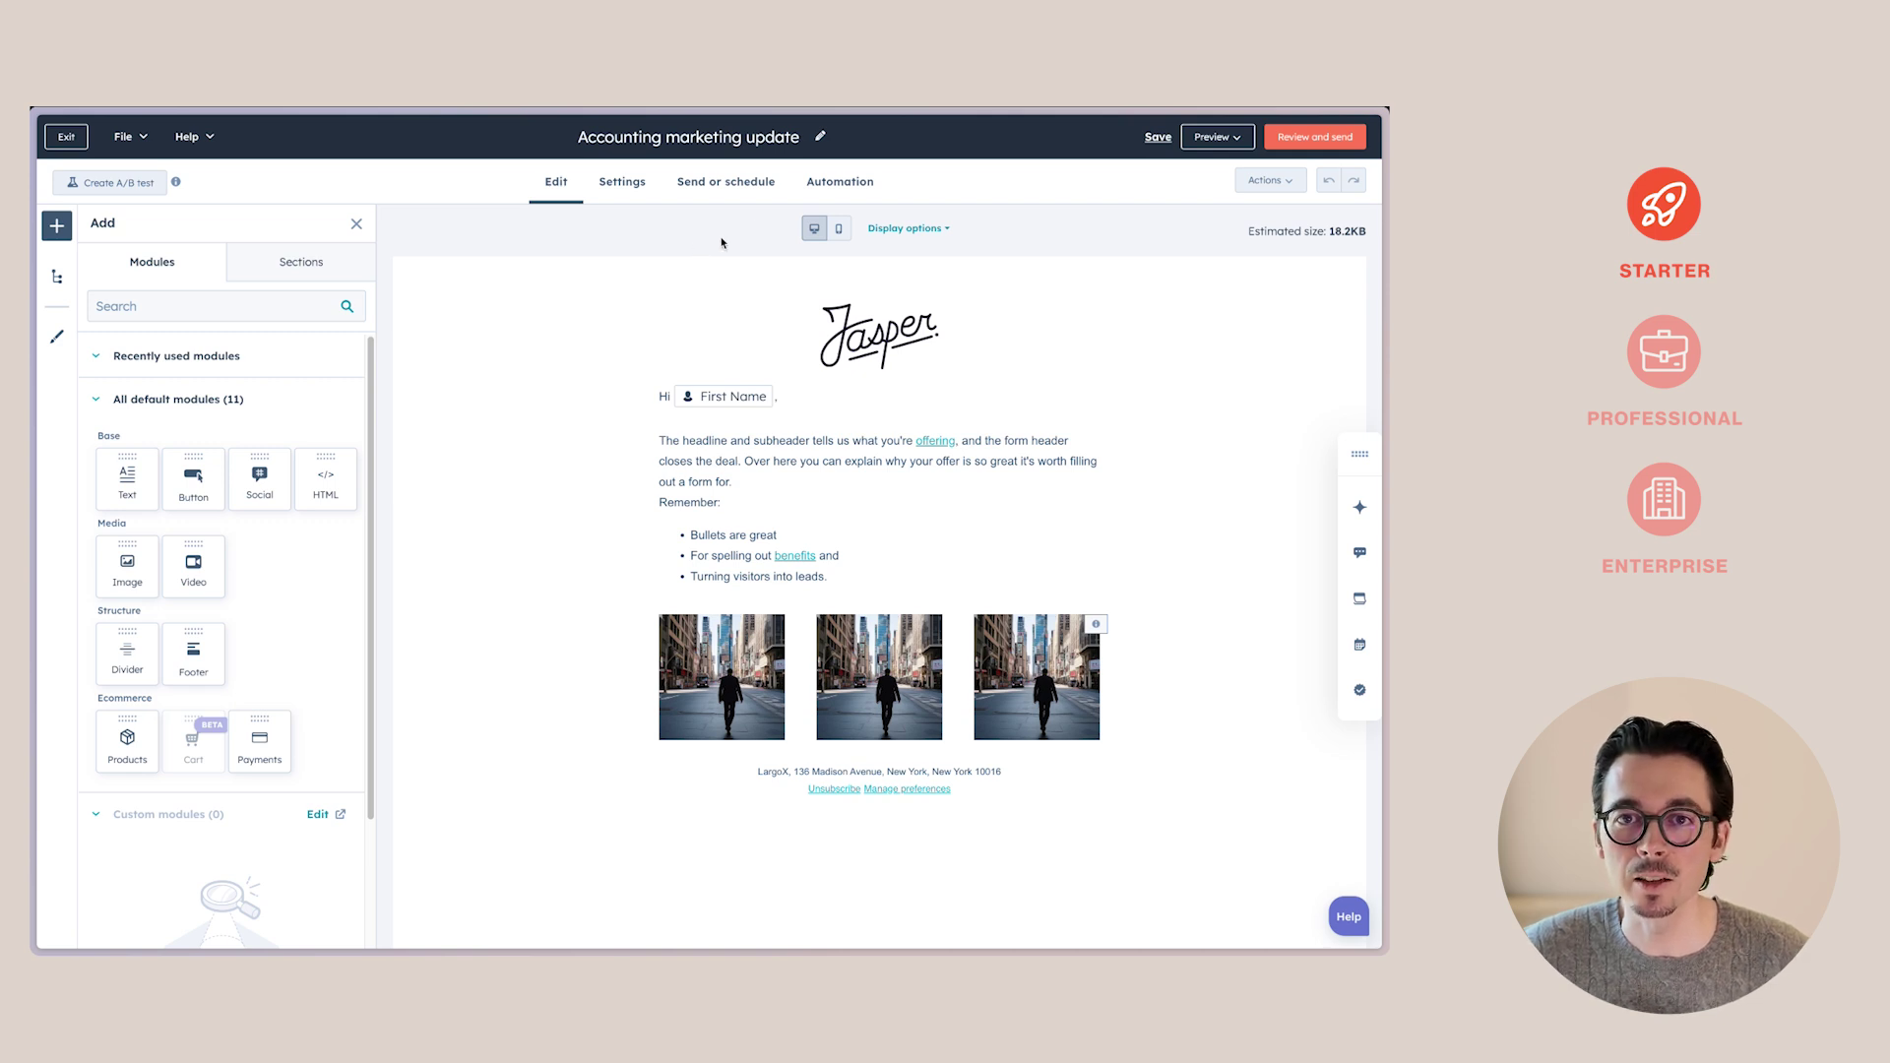
Create the recommended add-contacts-to-list workflow from the email's Automation tab.
click(835, 187)
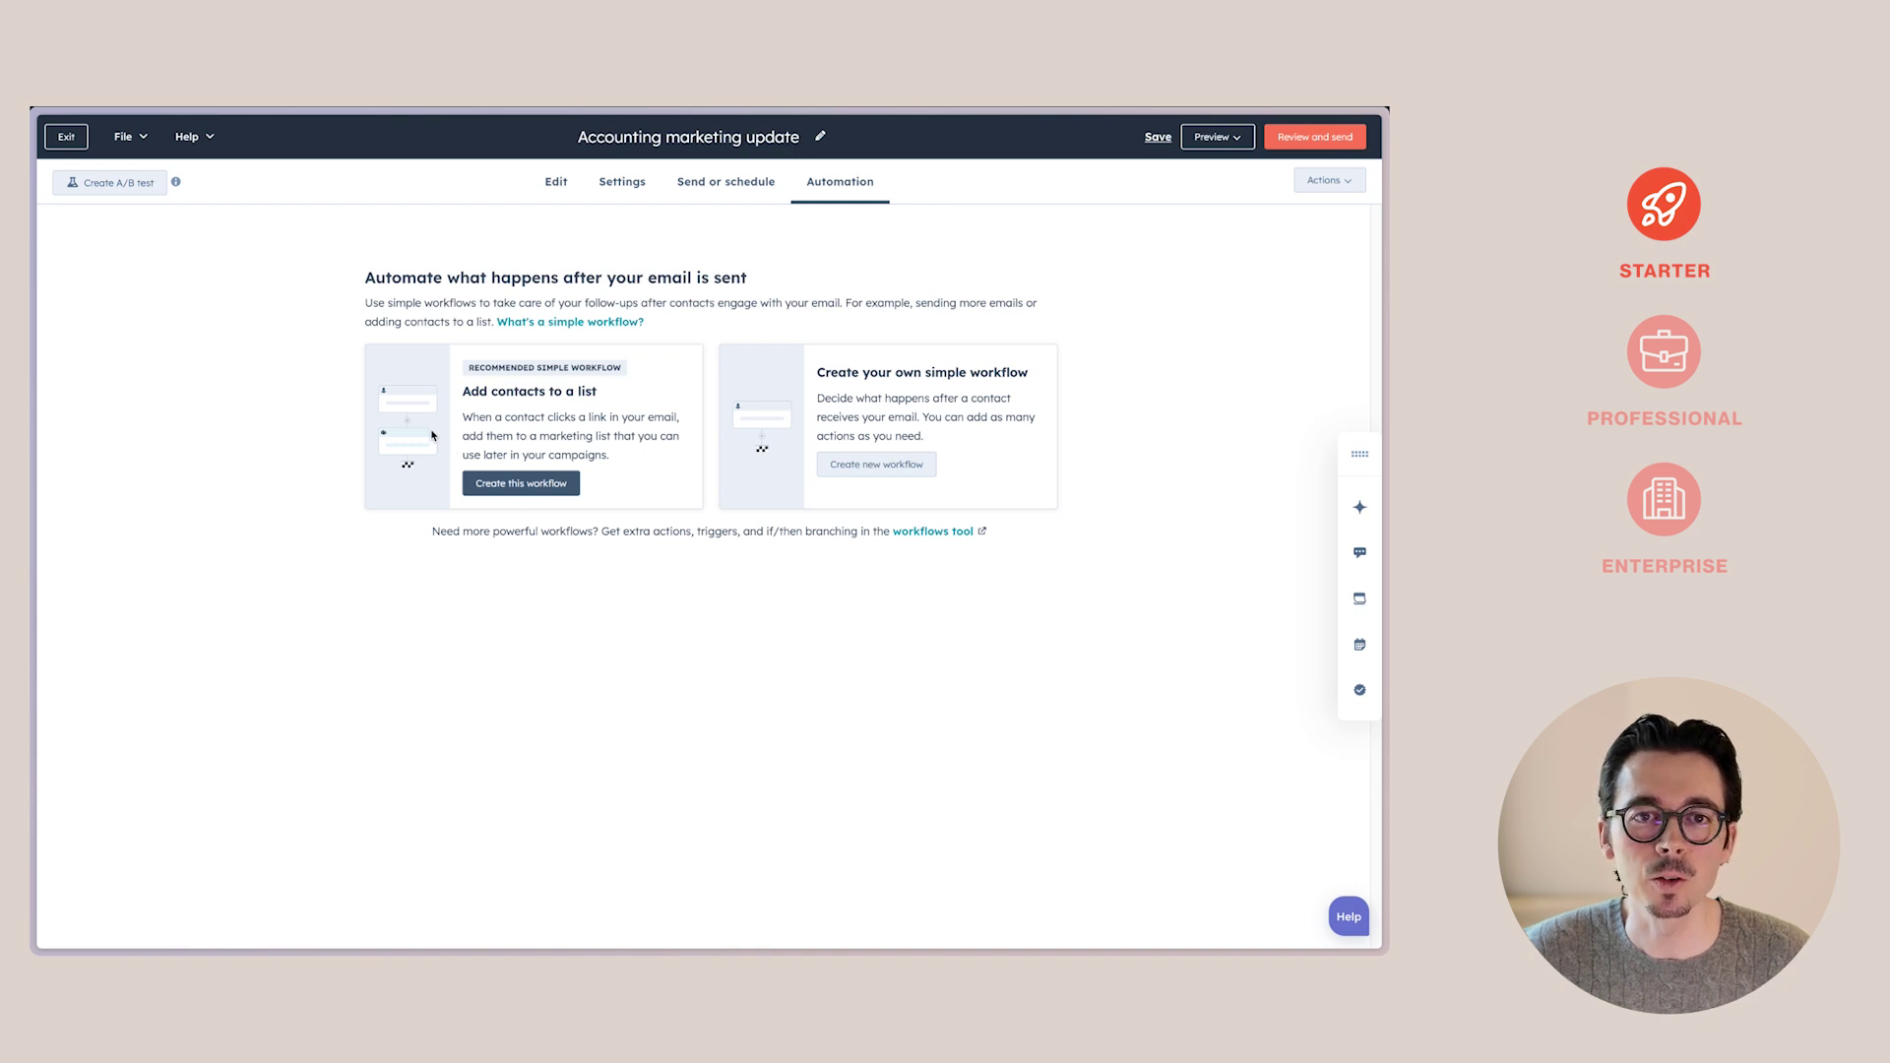
drag(570, 420, 648, 430)
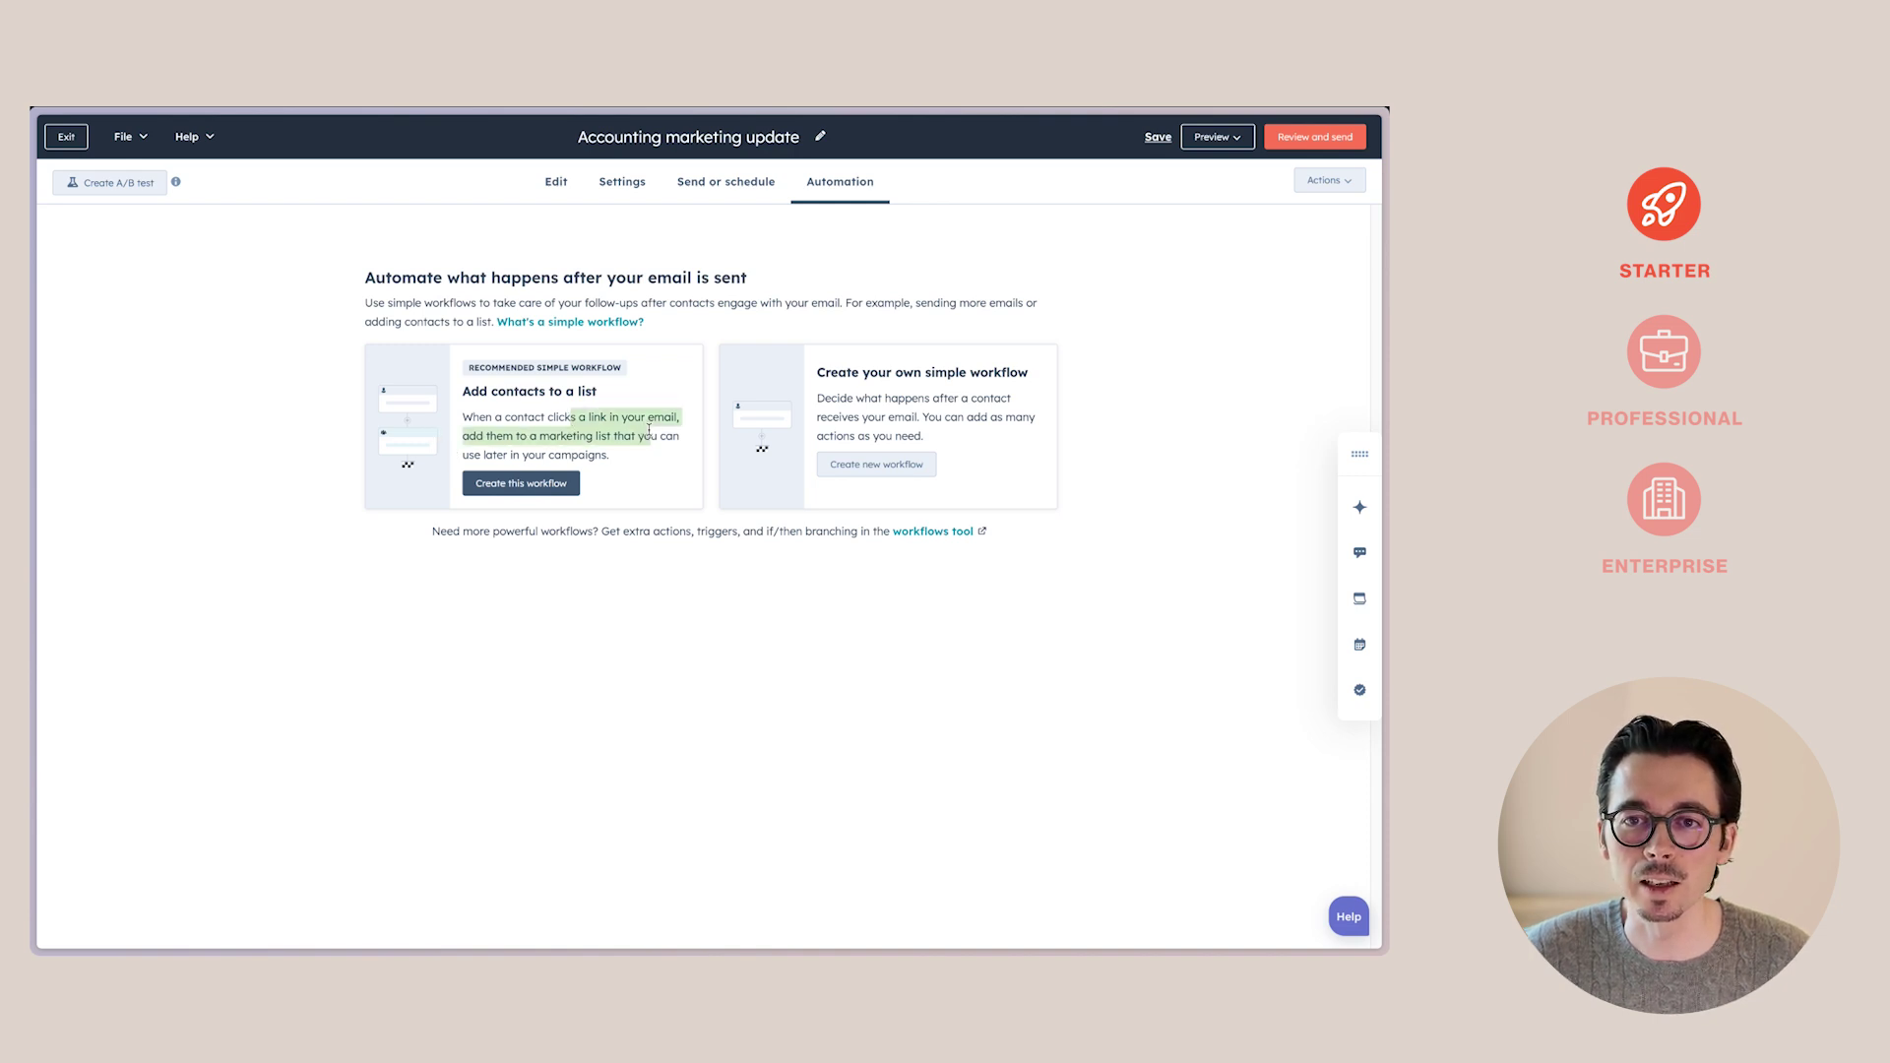
click(626, 440)
click(516, 485)
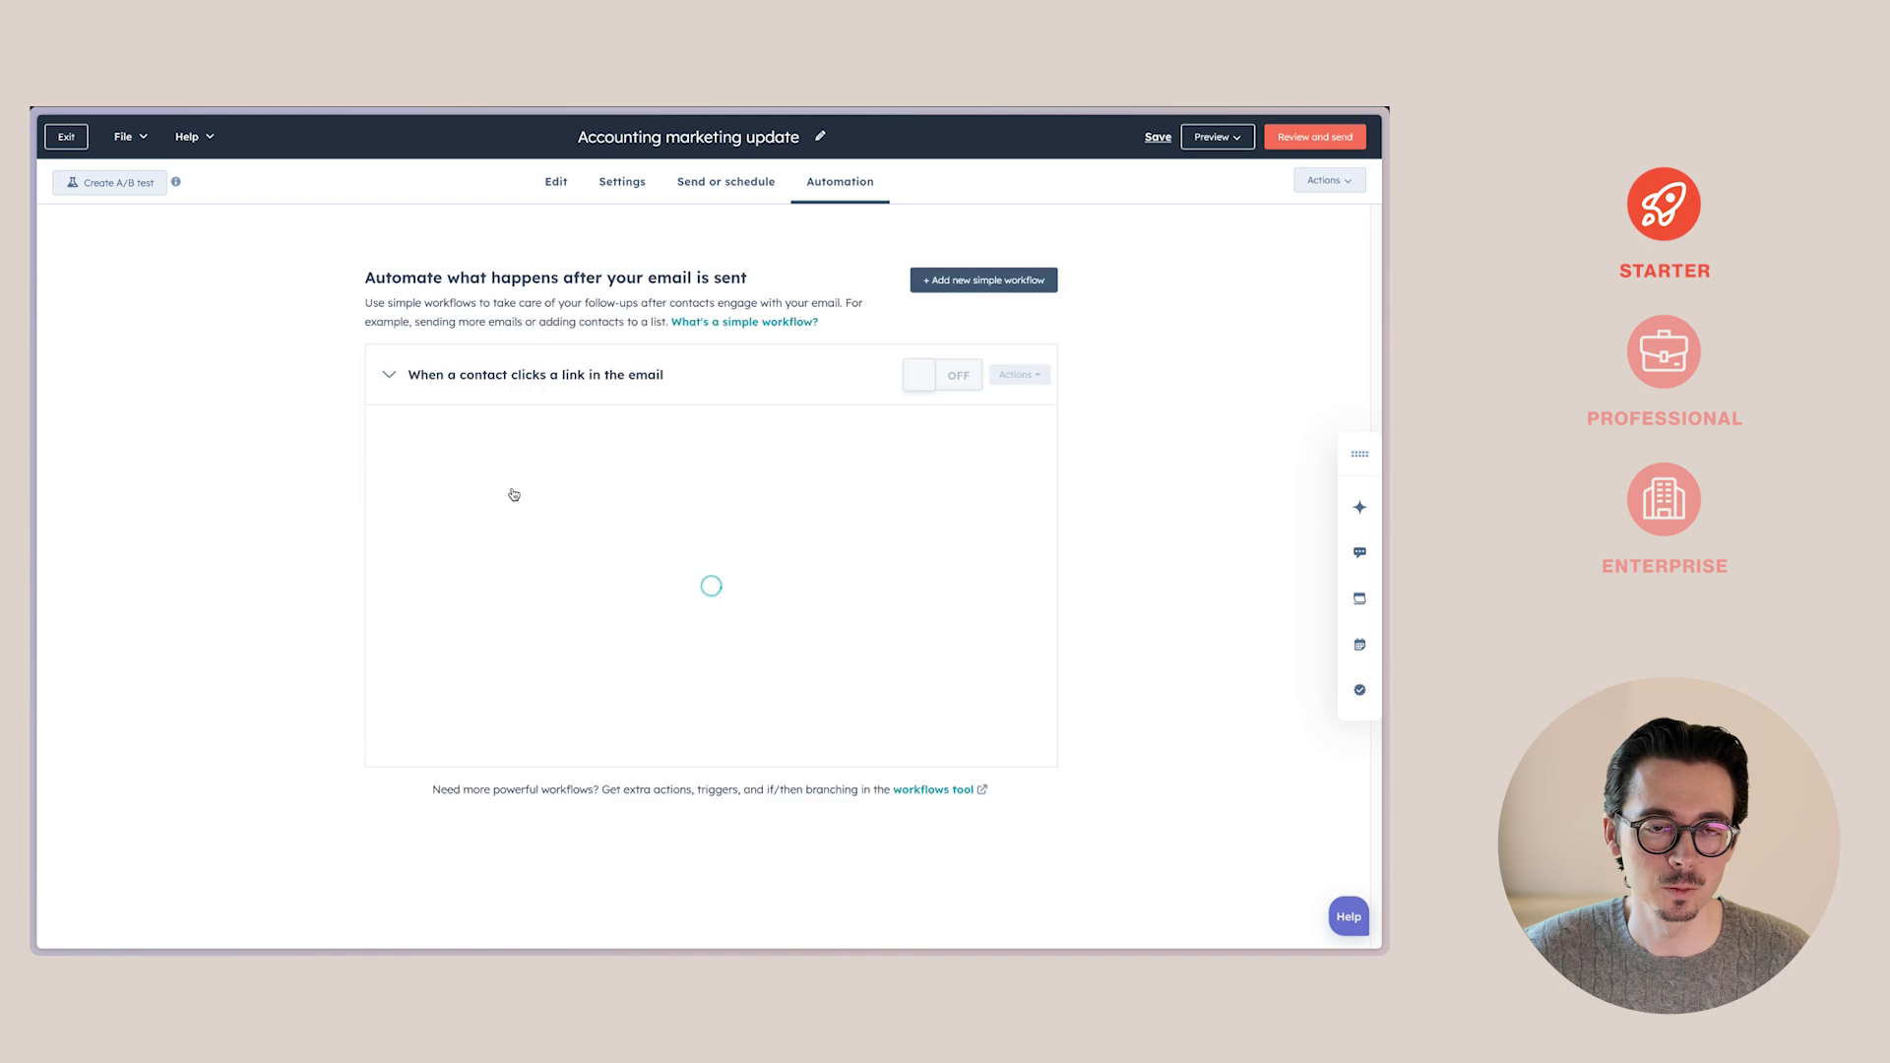
scroll(759, 634, down, 3)
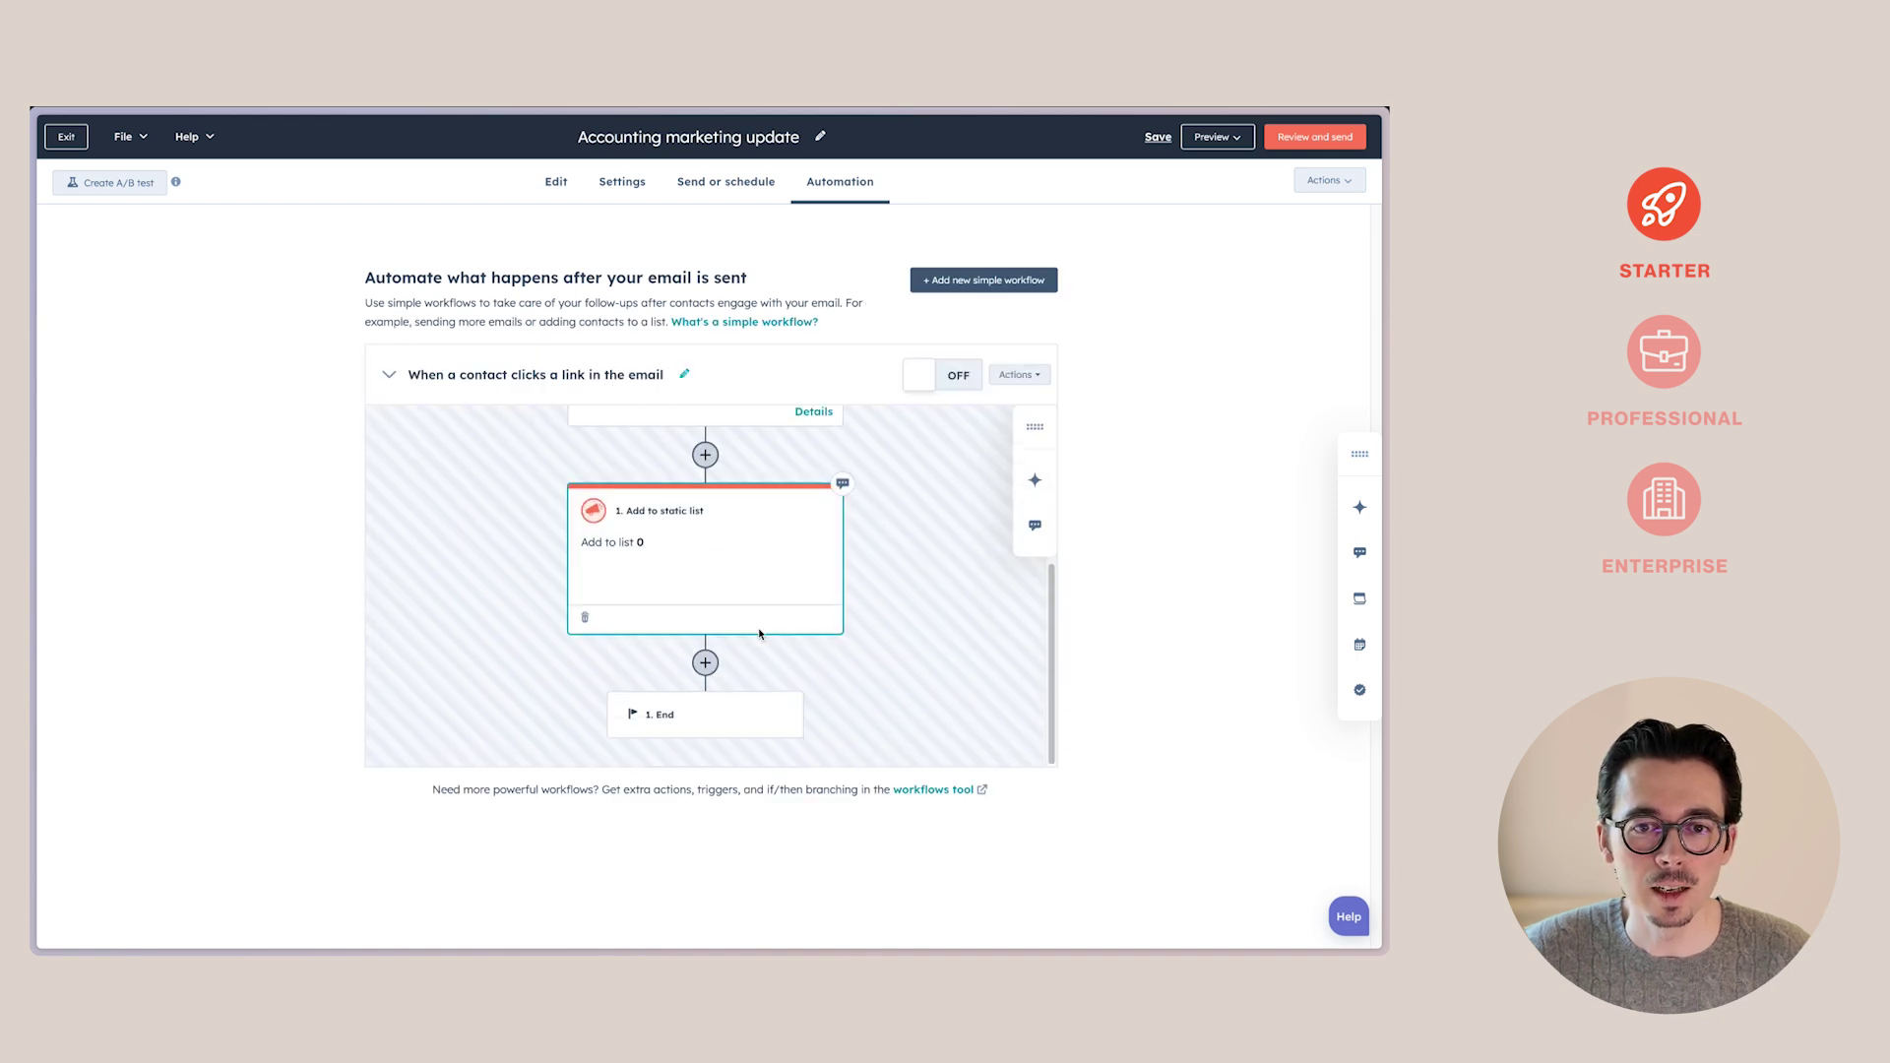
Set the action's static list to 'Contacts who clicked in our email A' and switch the workflow on.
click(659, 556)
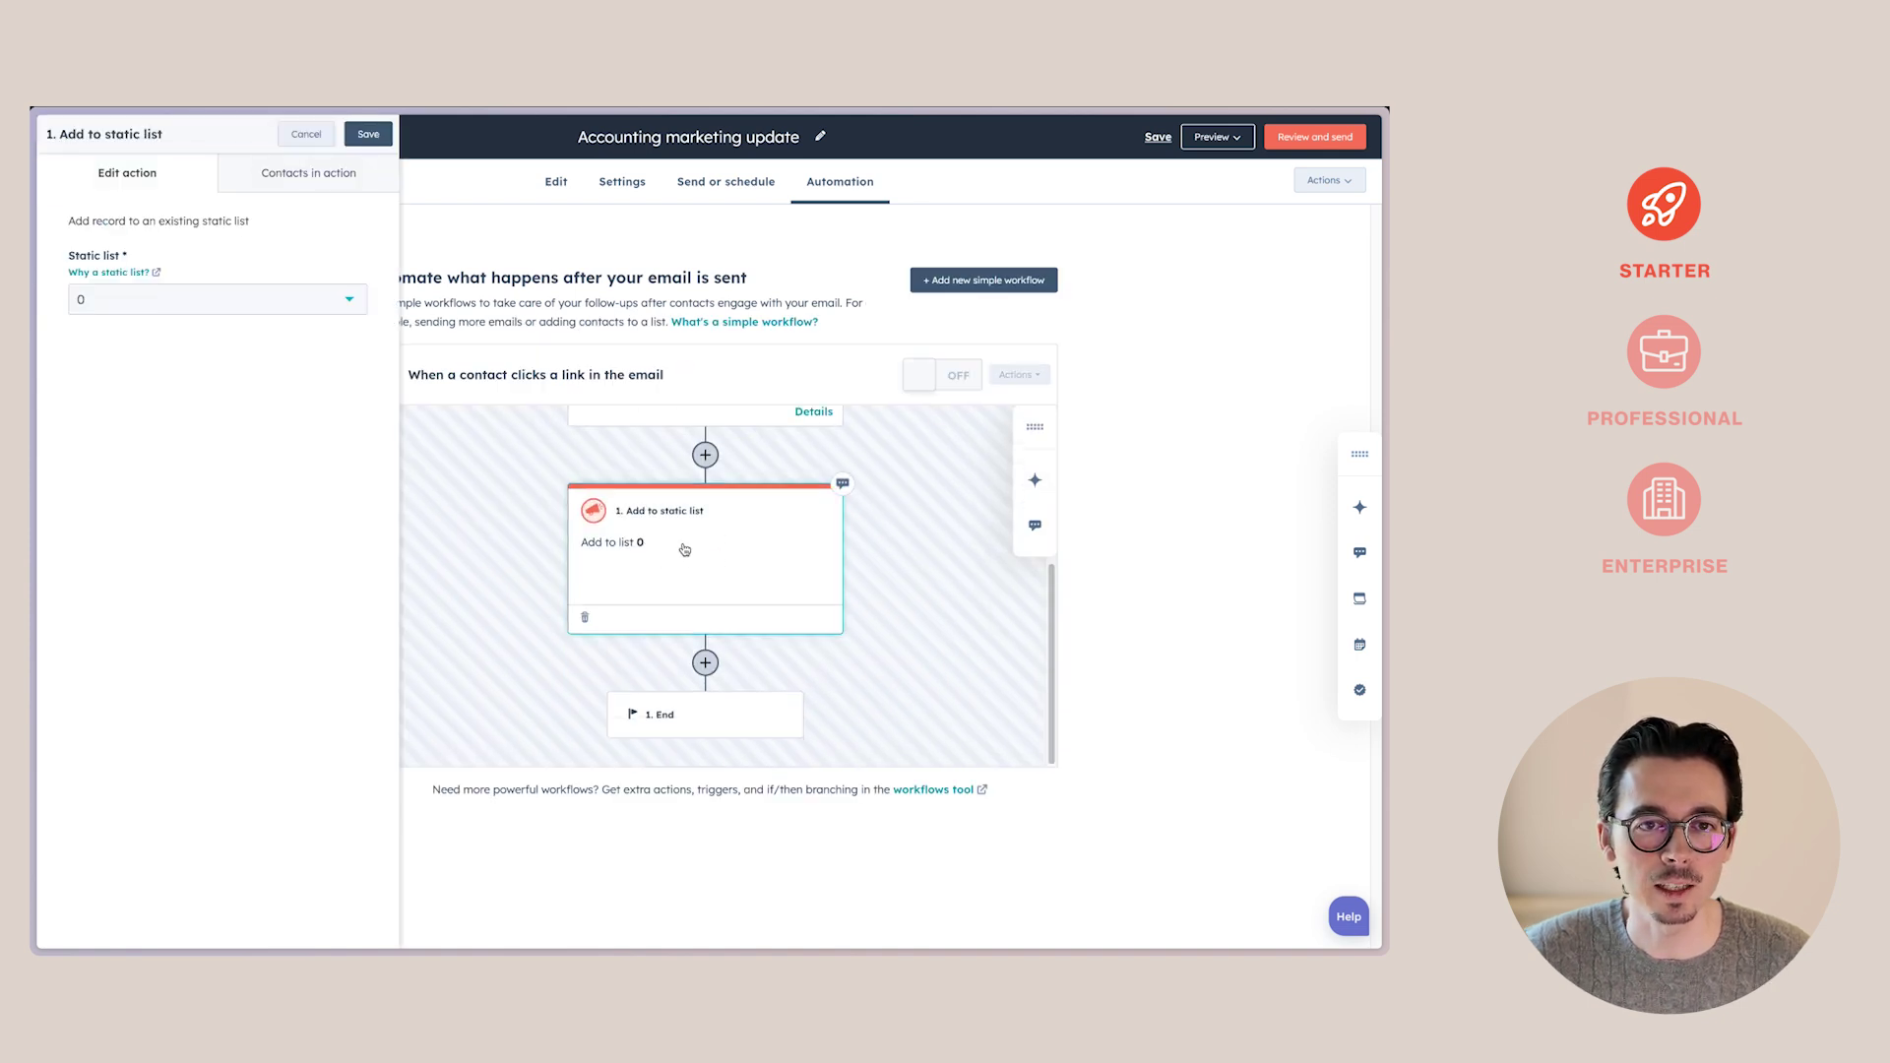
click(222, 309)
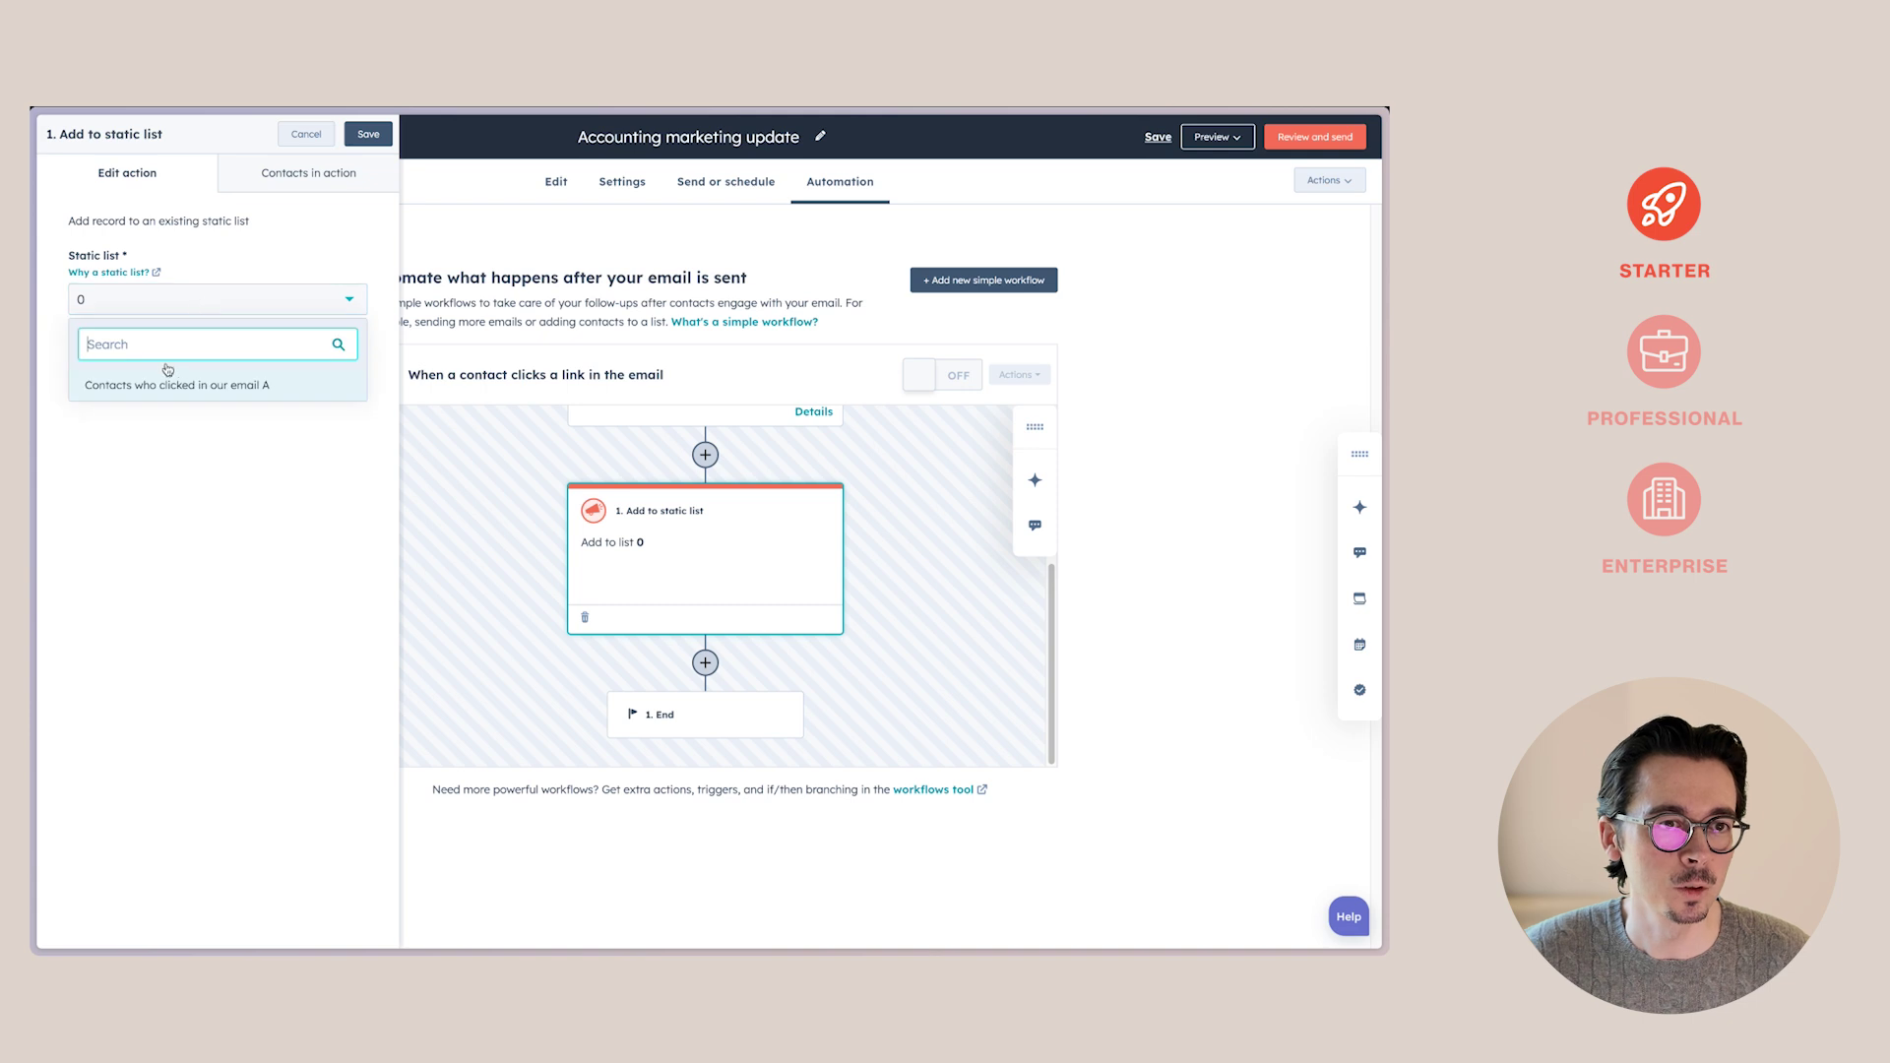
click(165, 387)
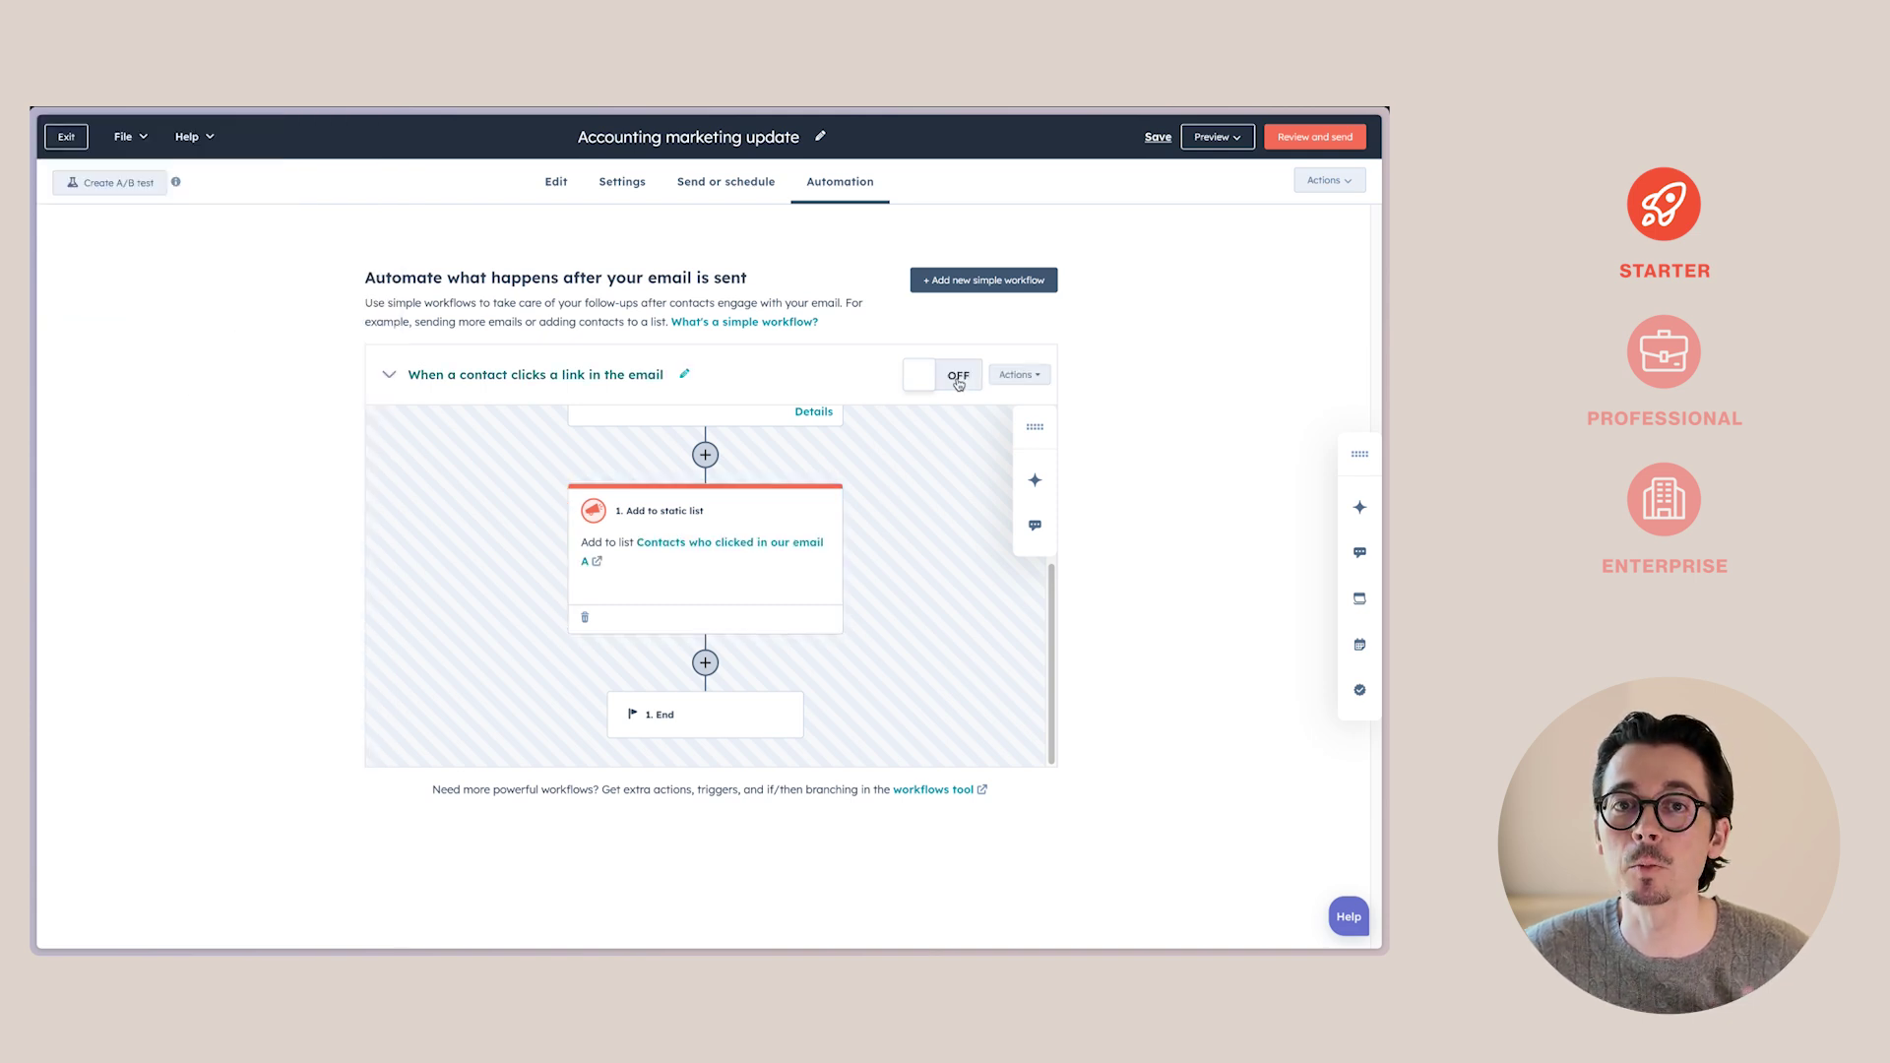
click(959, 381)
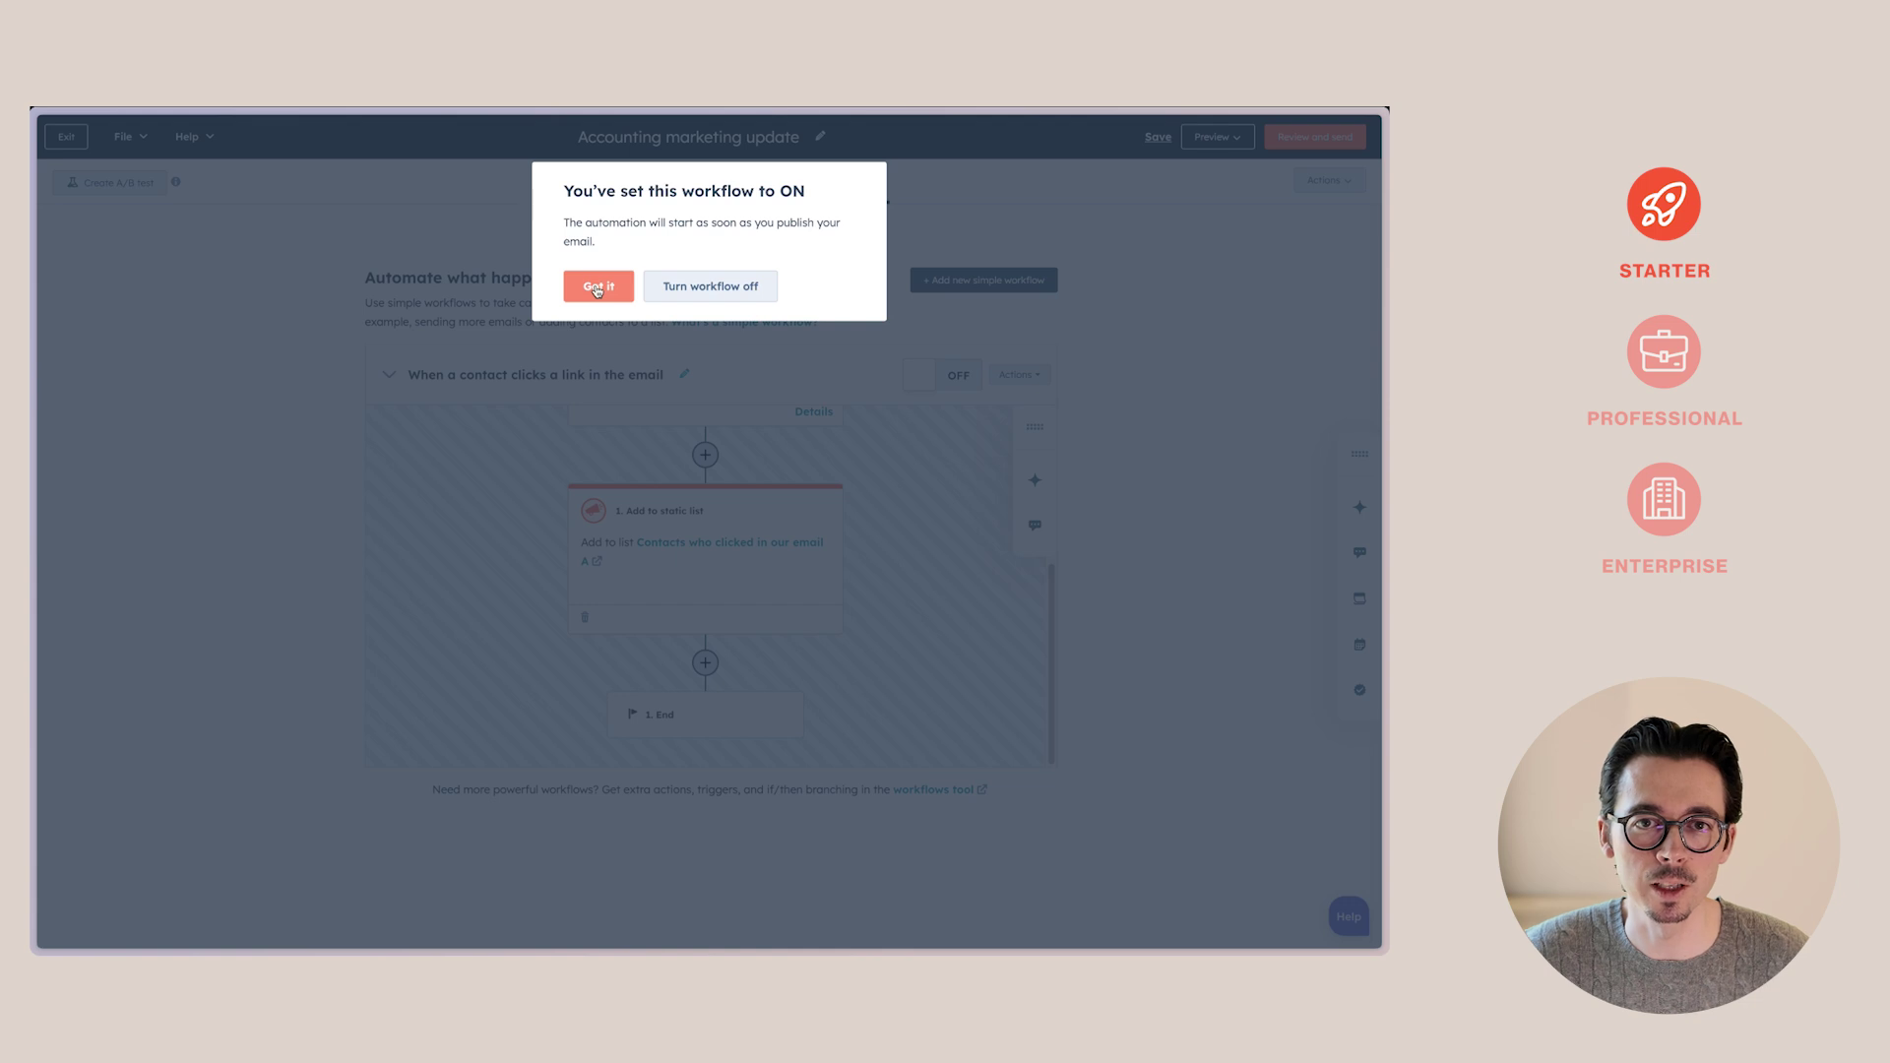
click(596, 287)
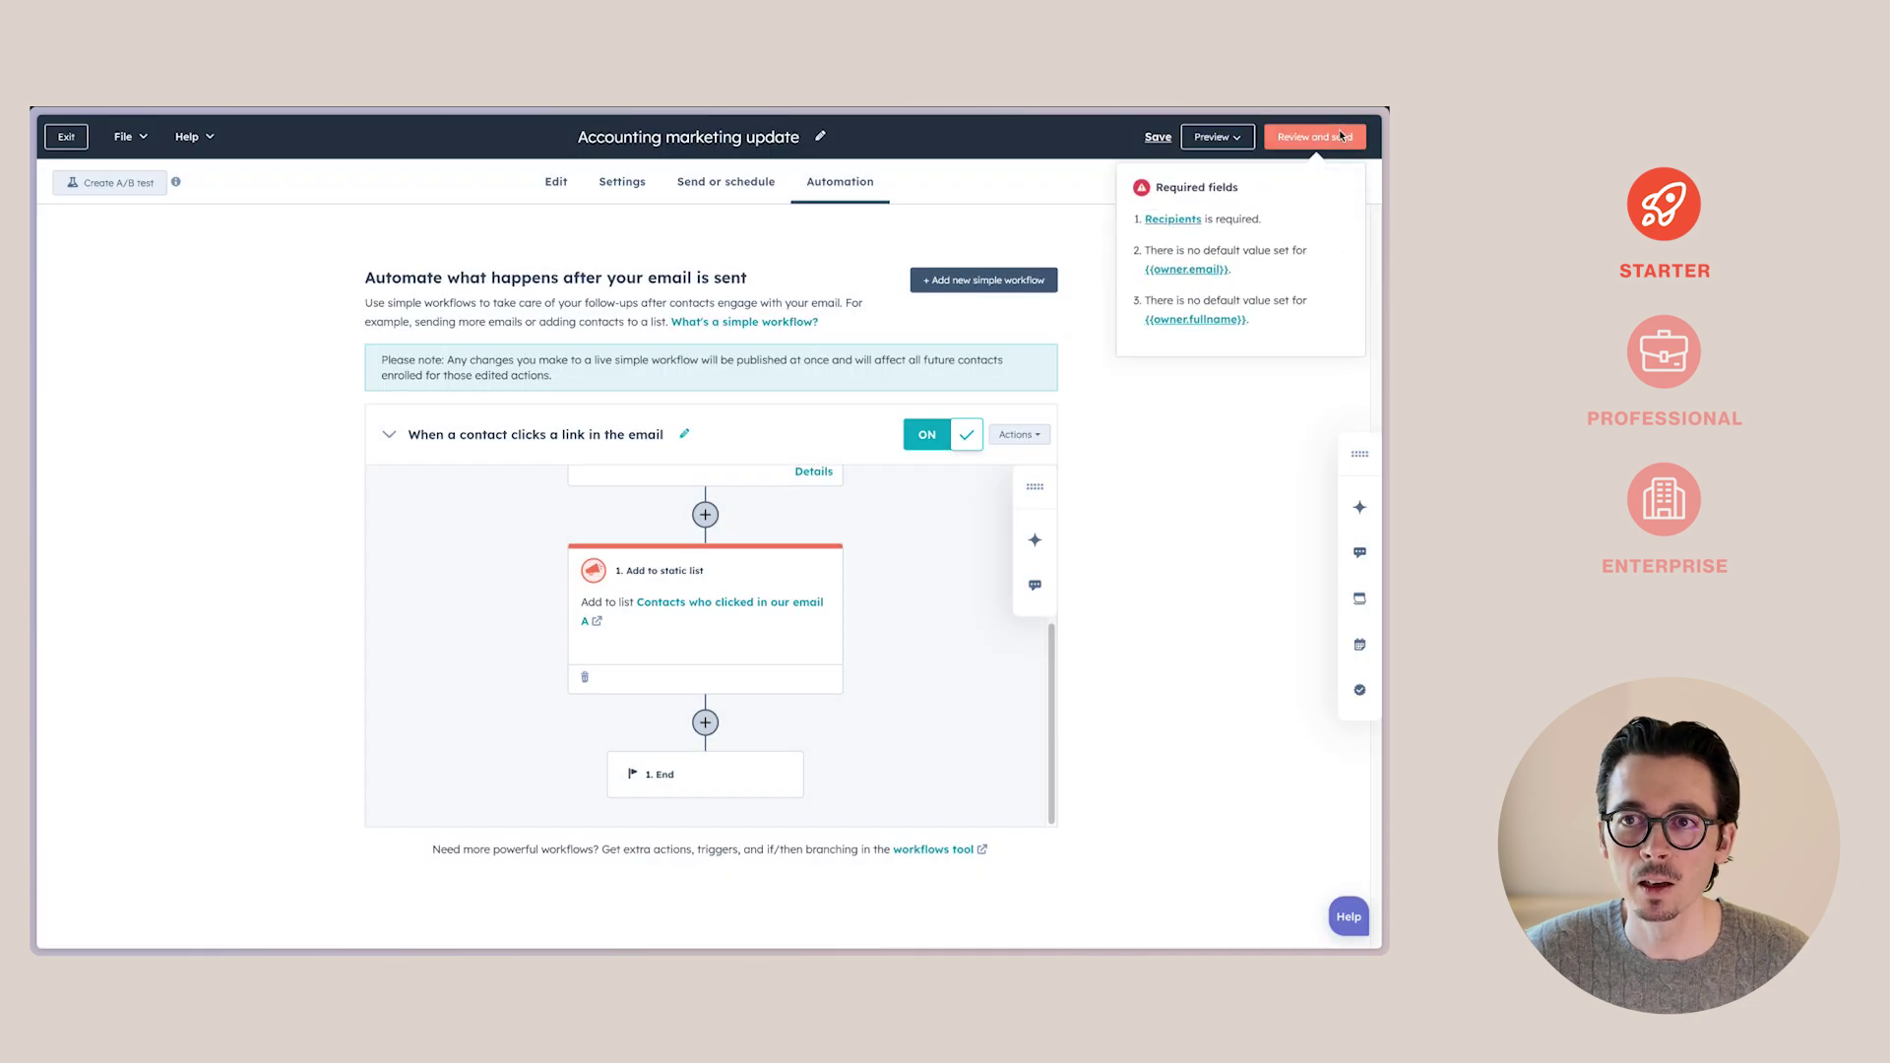
click(1341, 135)
Dismiss the send review, confirm the clicked-email static list is empty, and return to the email.
click(1362, 145)
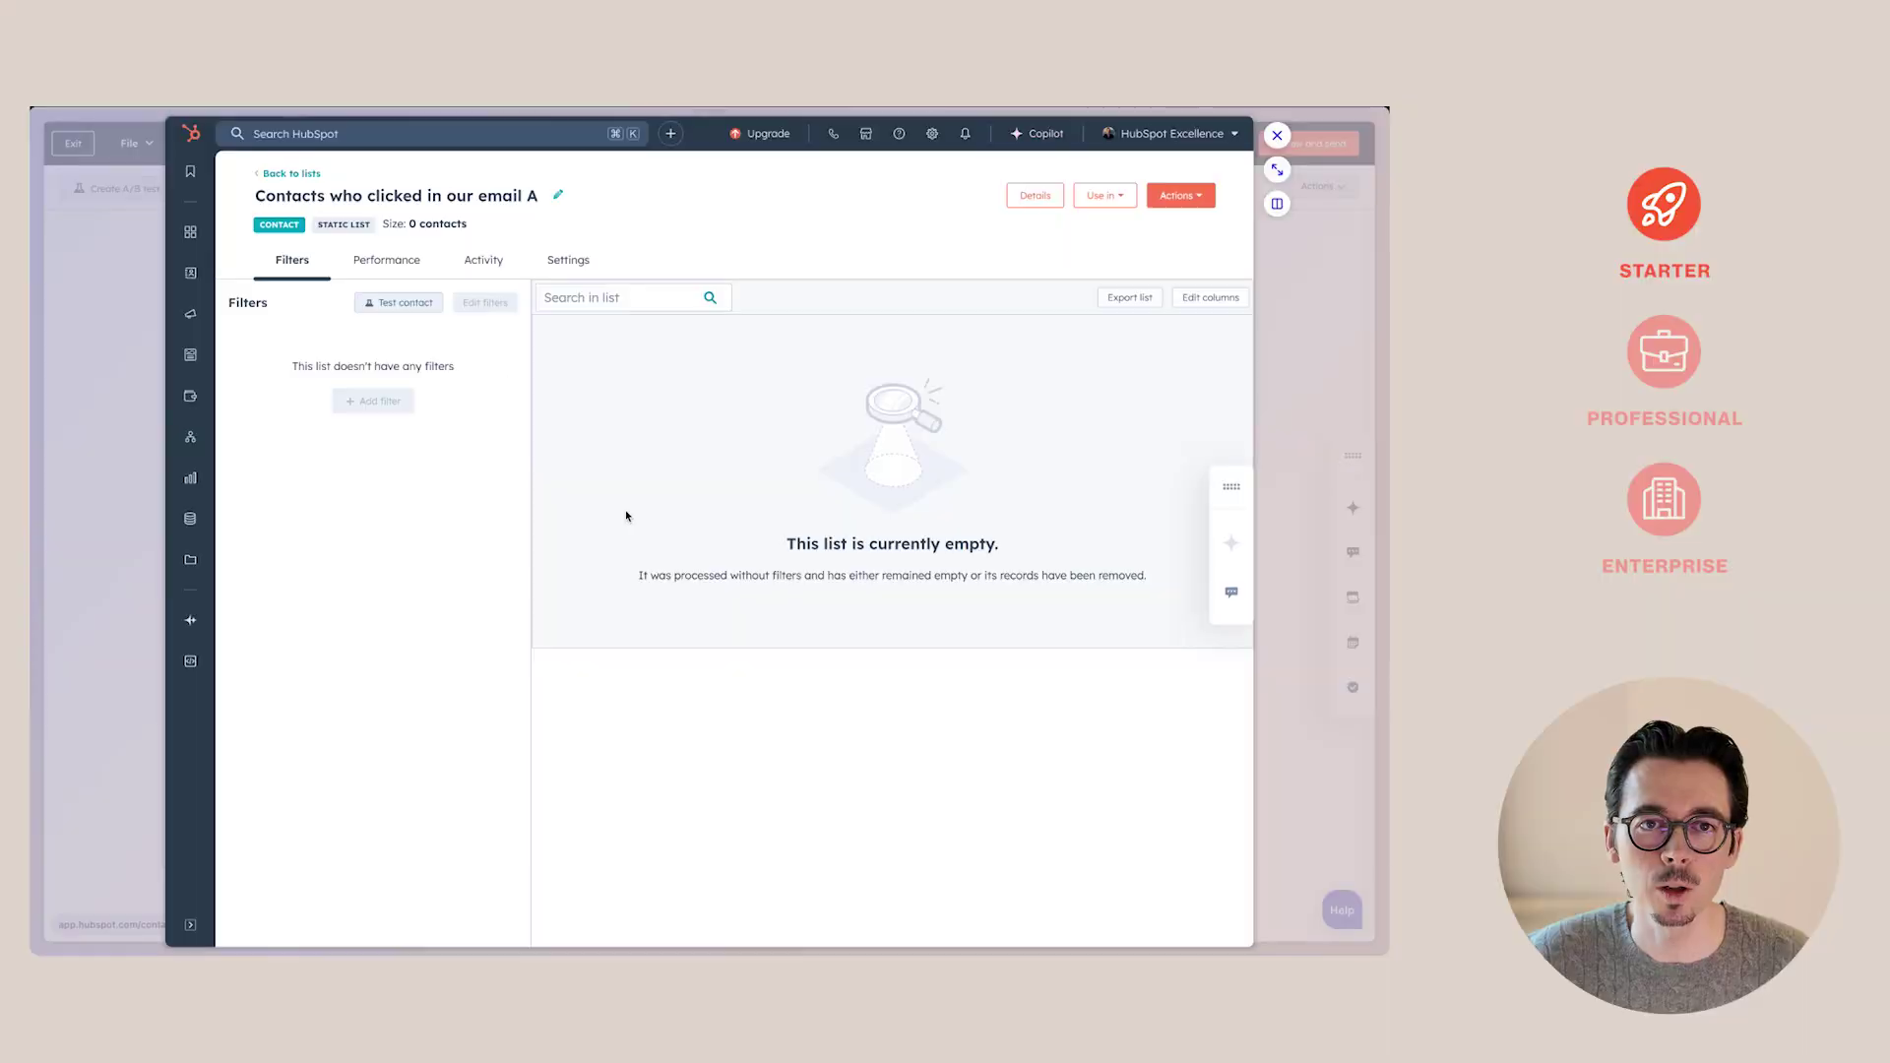
click(1276, 136)
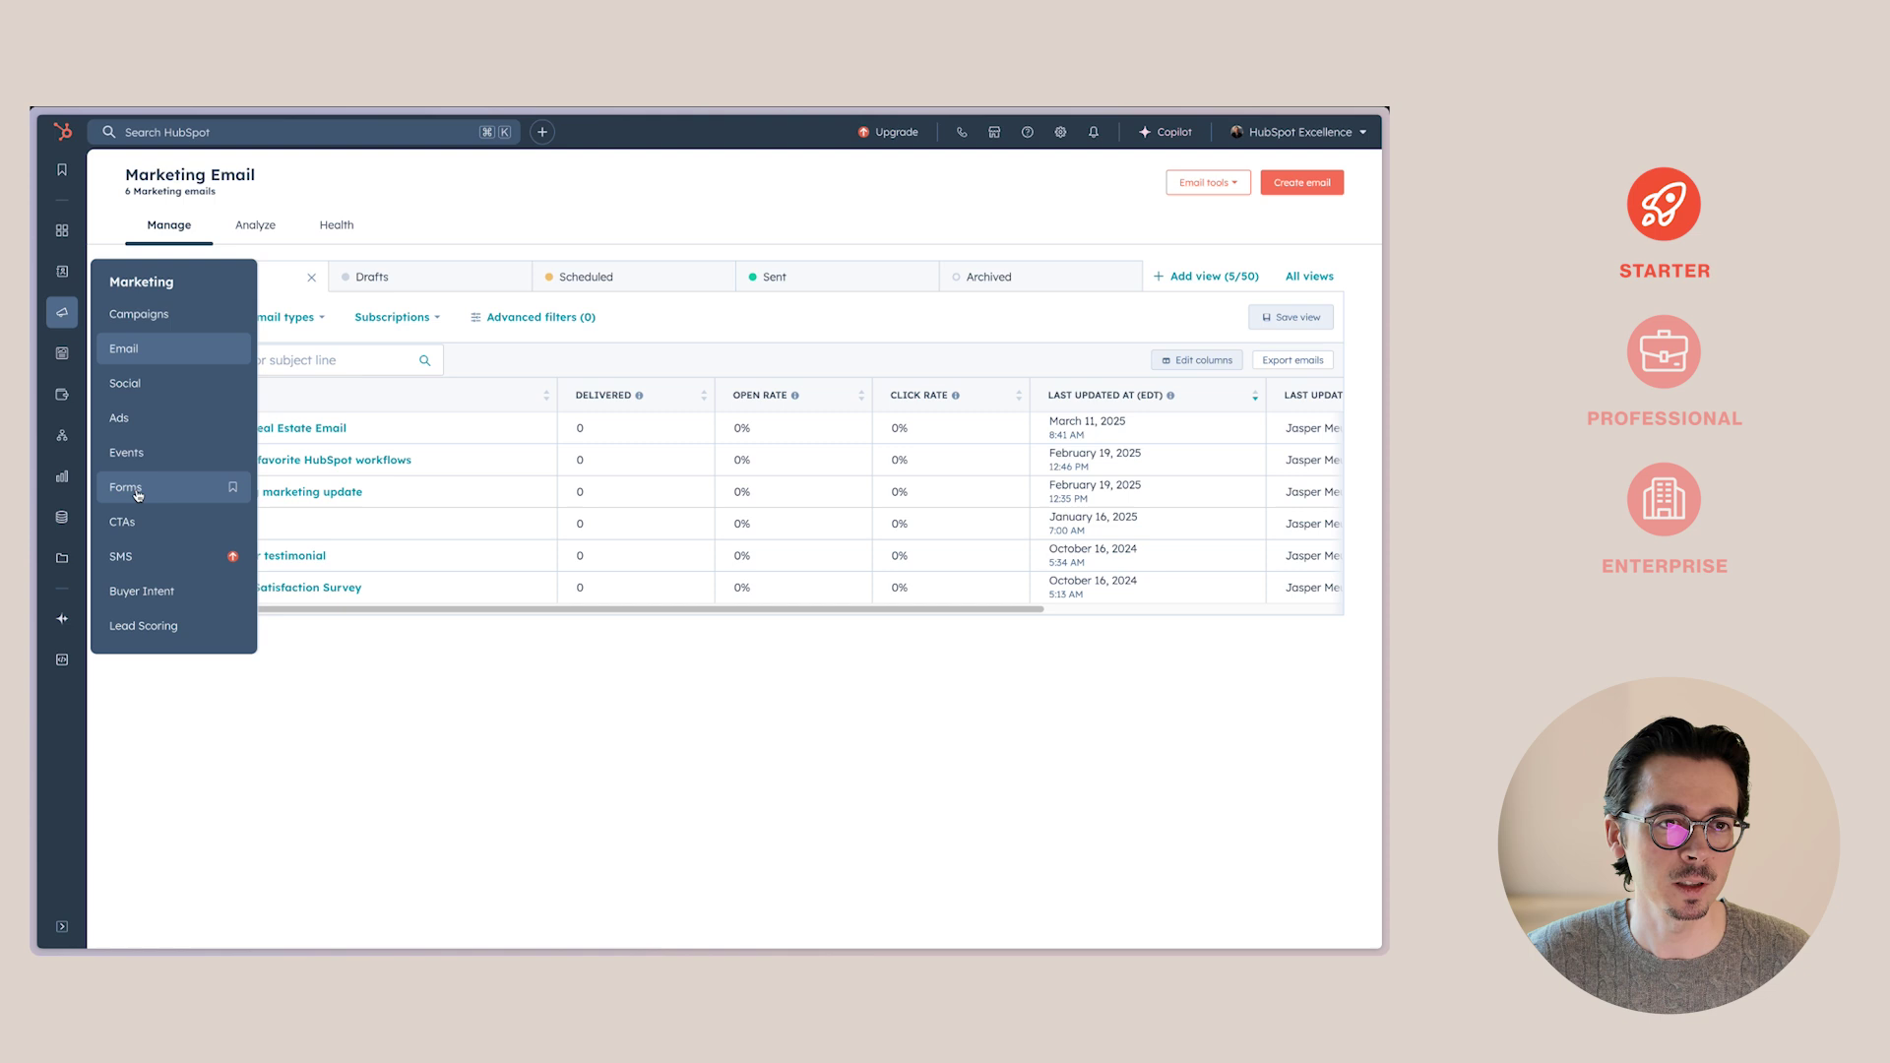
Open the 'More information' form in the form editor from the forms overview.
click(138, 495)
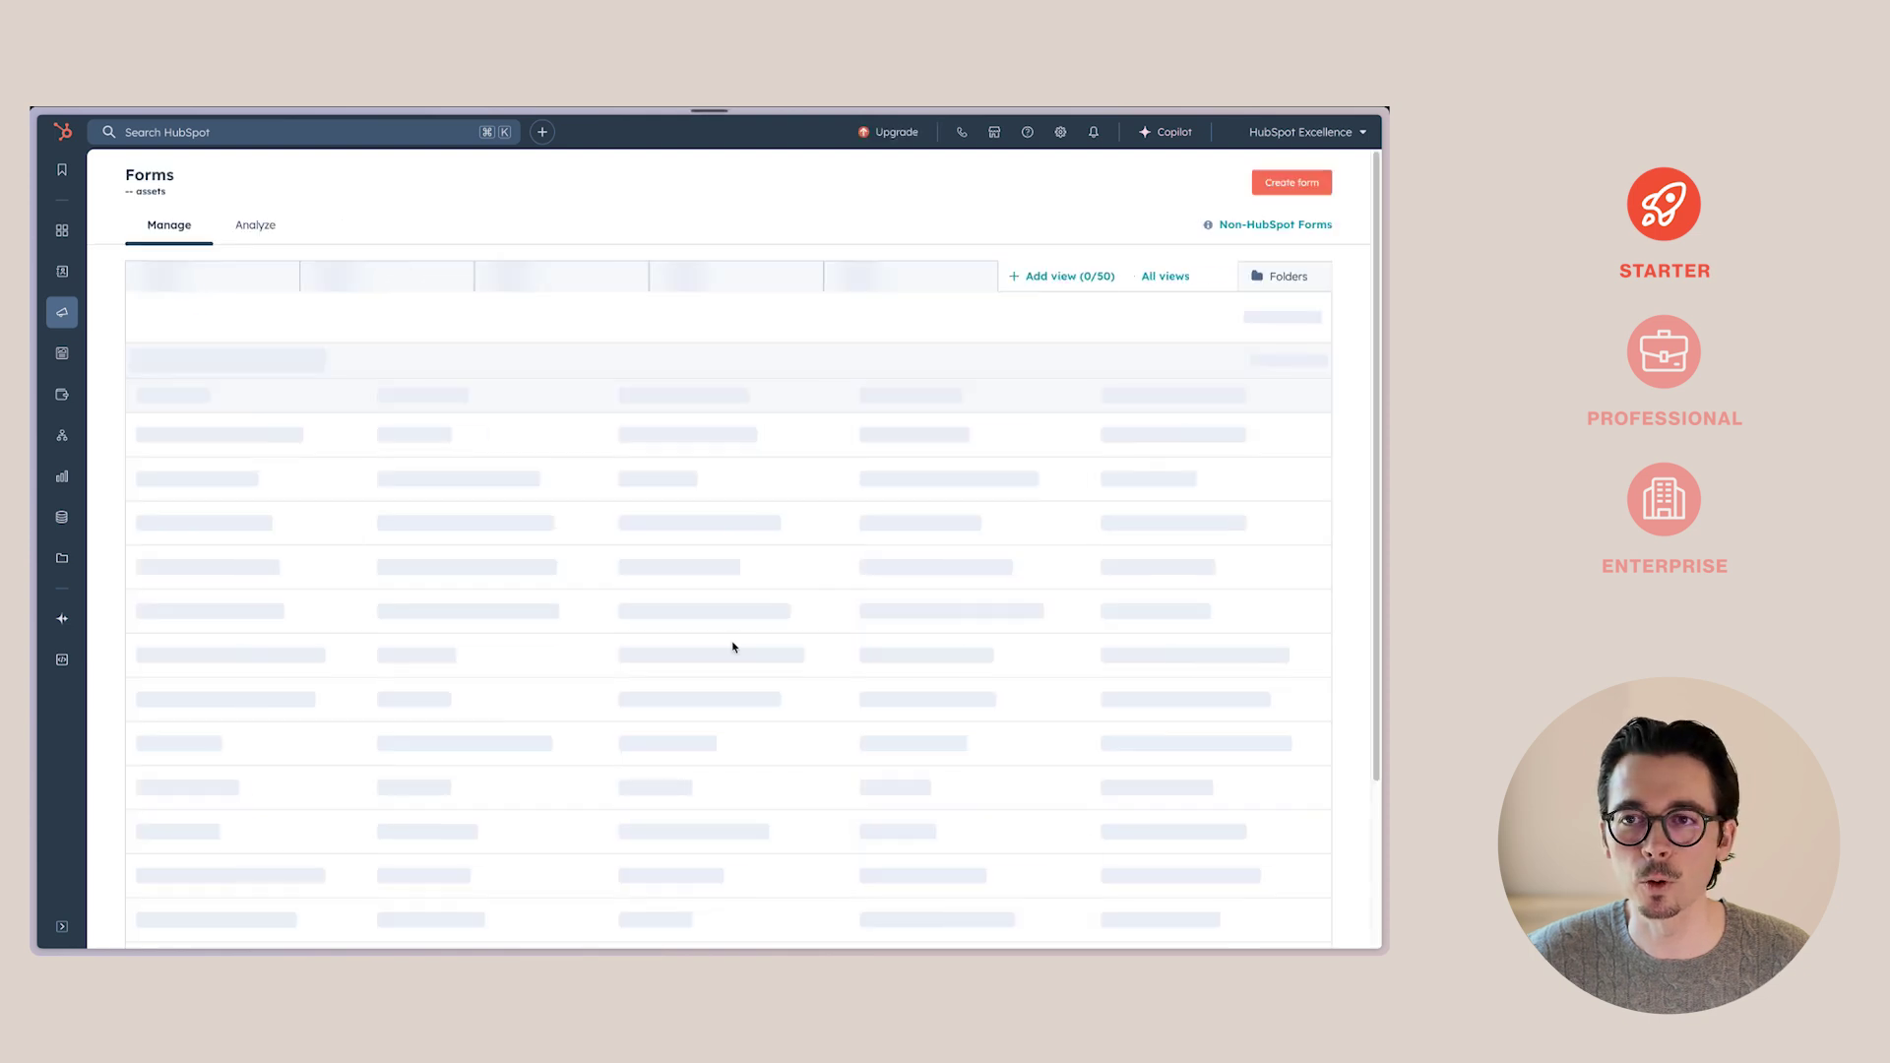
click(251, 429)
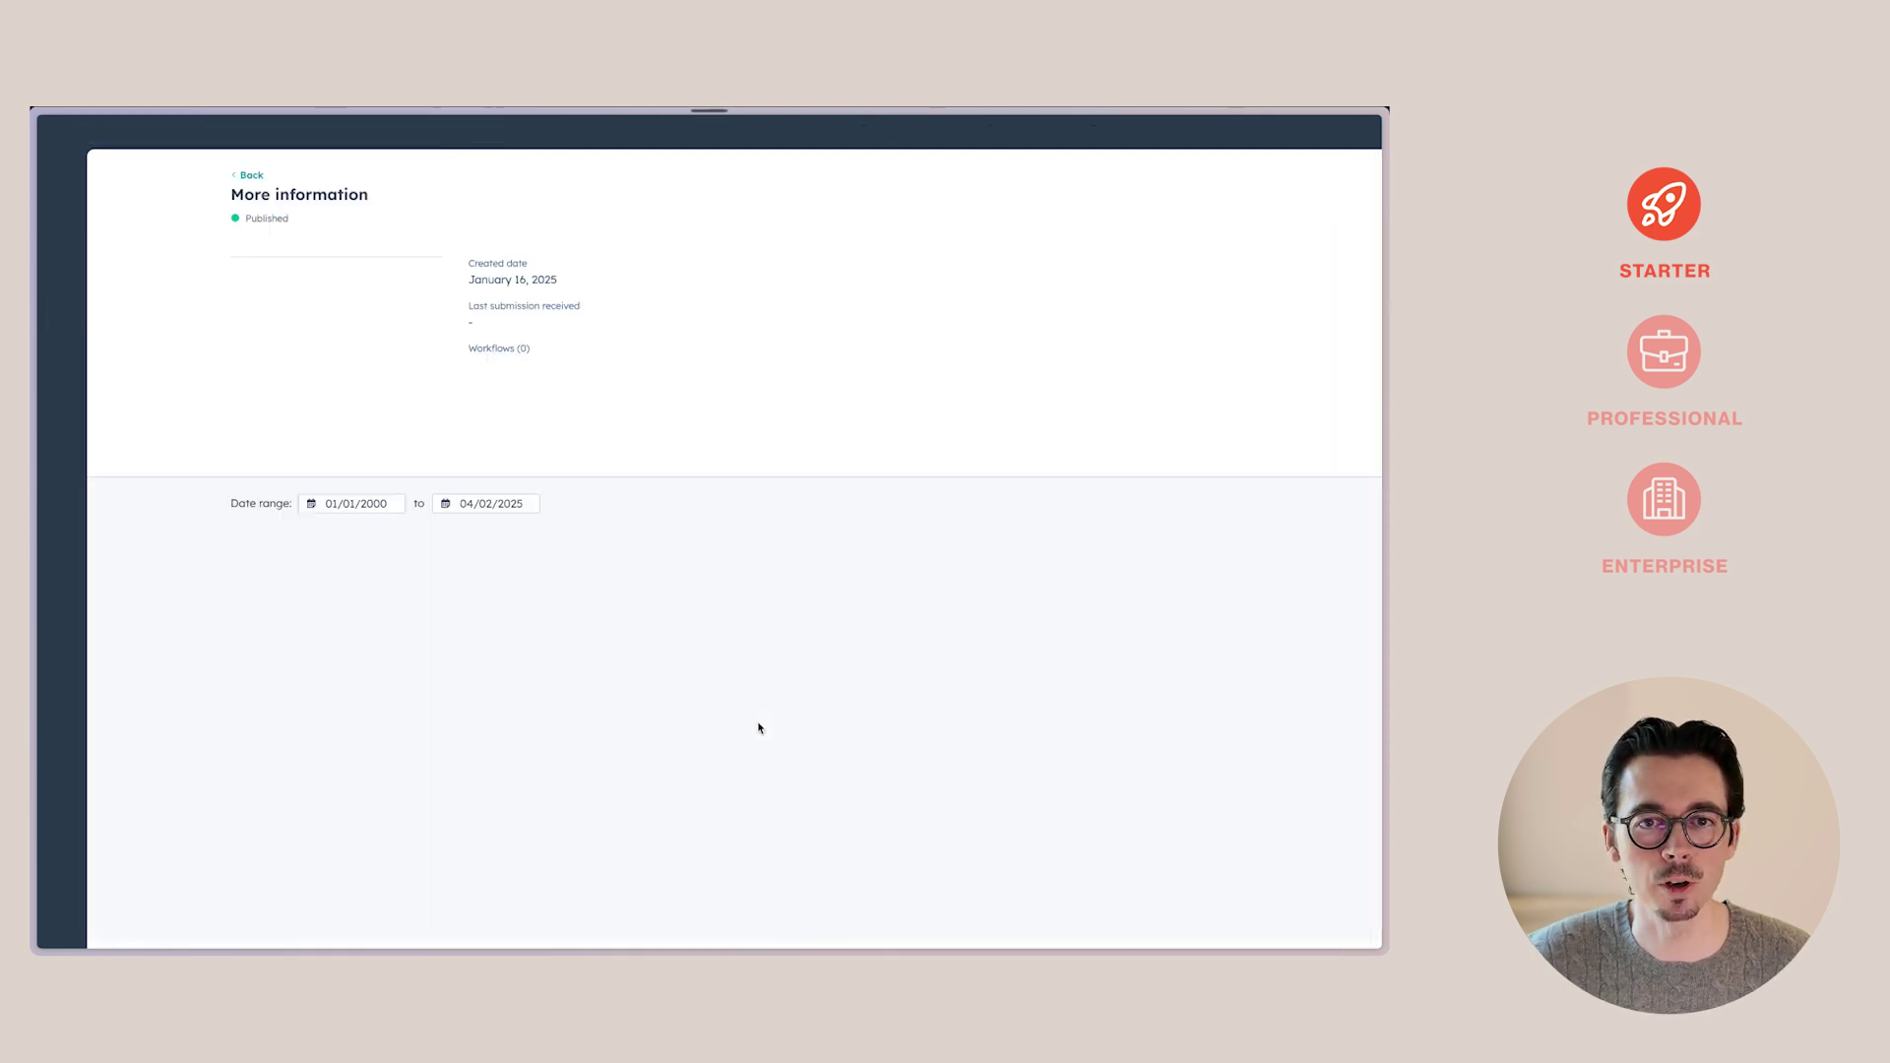
click(1199, 197)
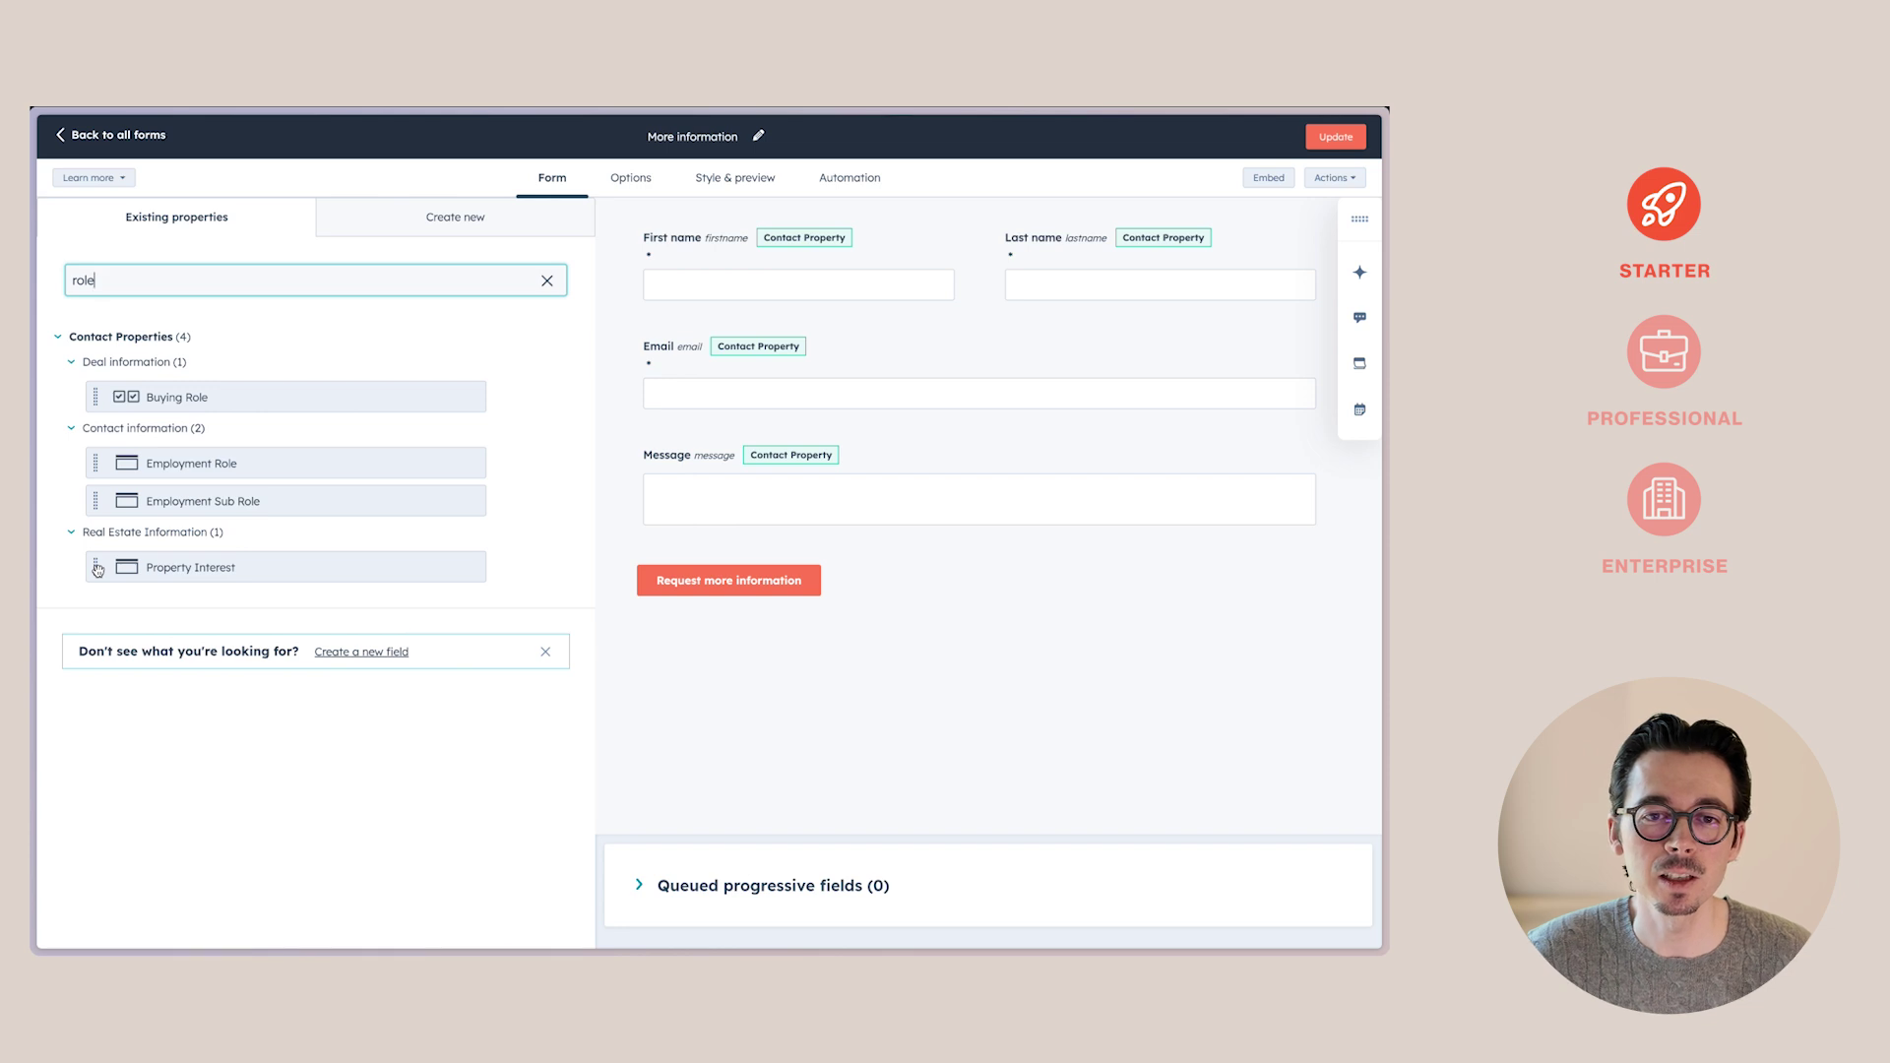
Place the Property Interest dropdown under Message, preset to Townhouse and hidden from visitors.
drag(97, 570, 754, 581)
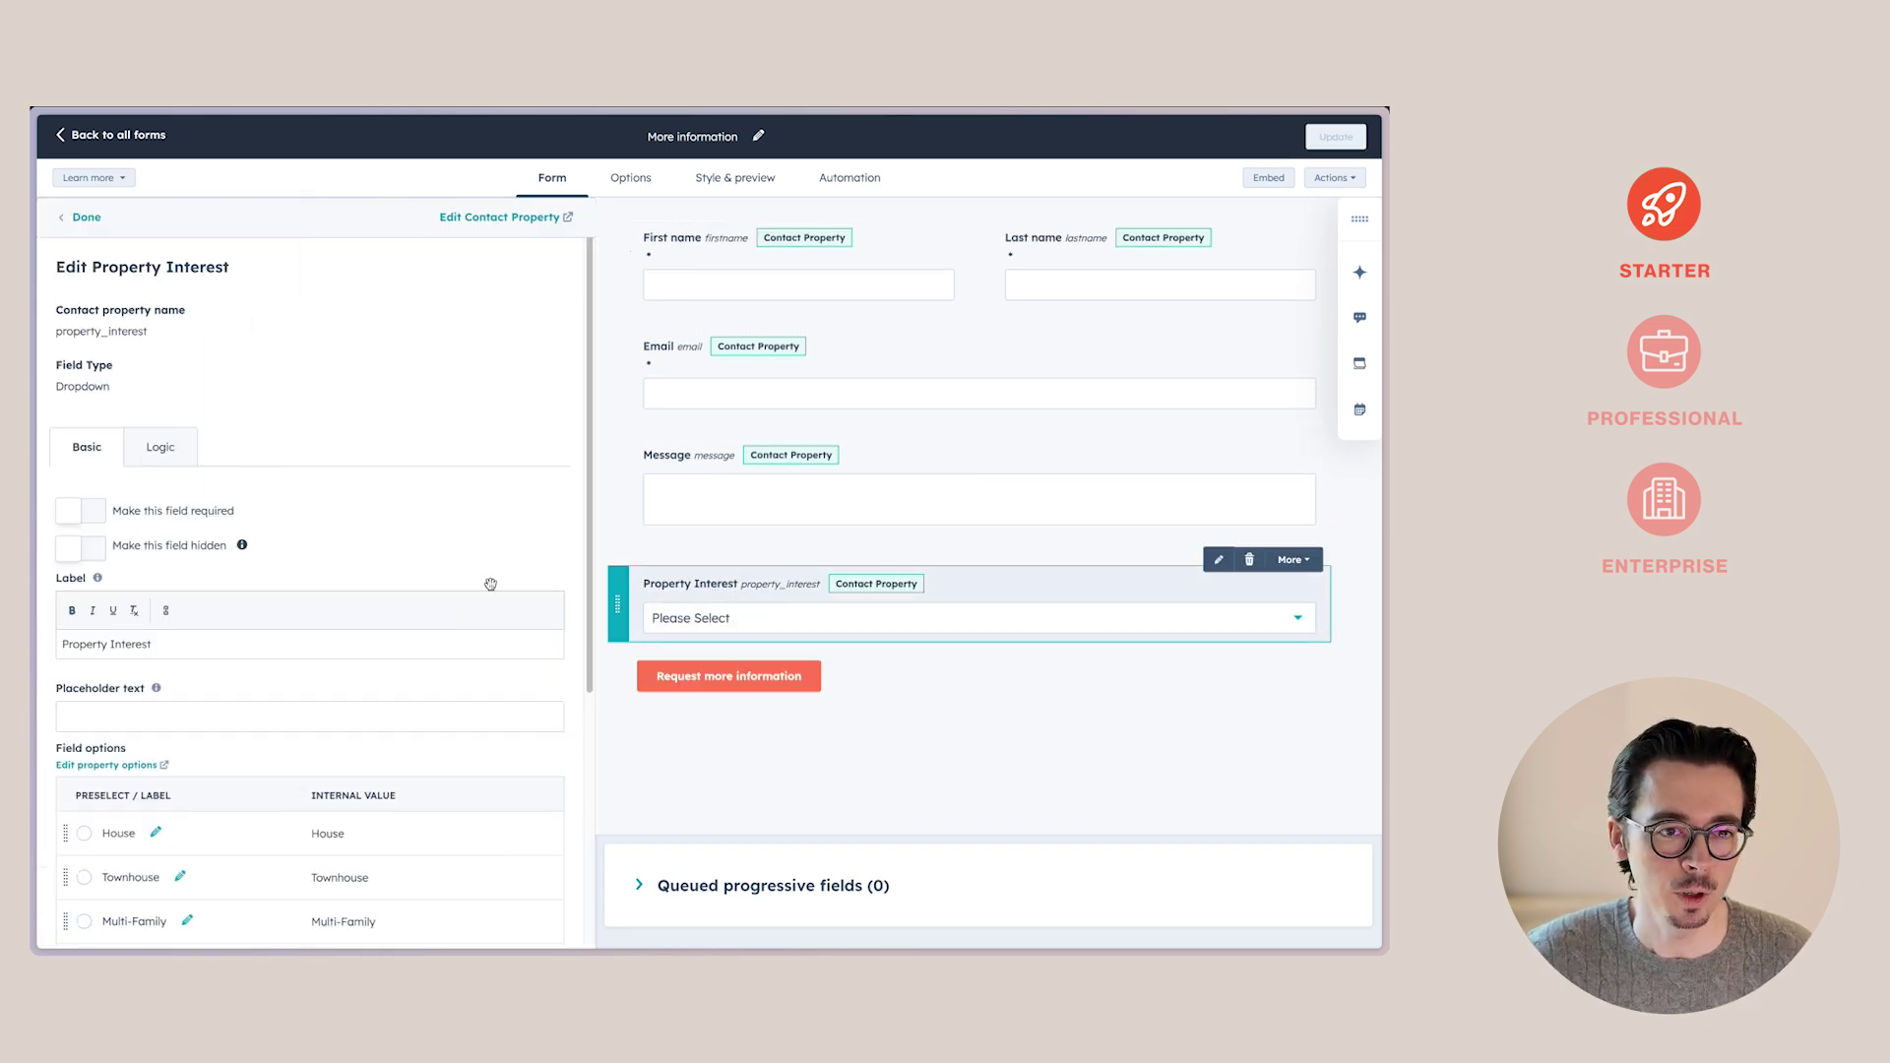
scroll(440, 584, down, 3)
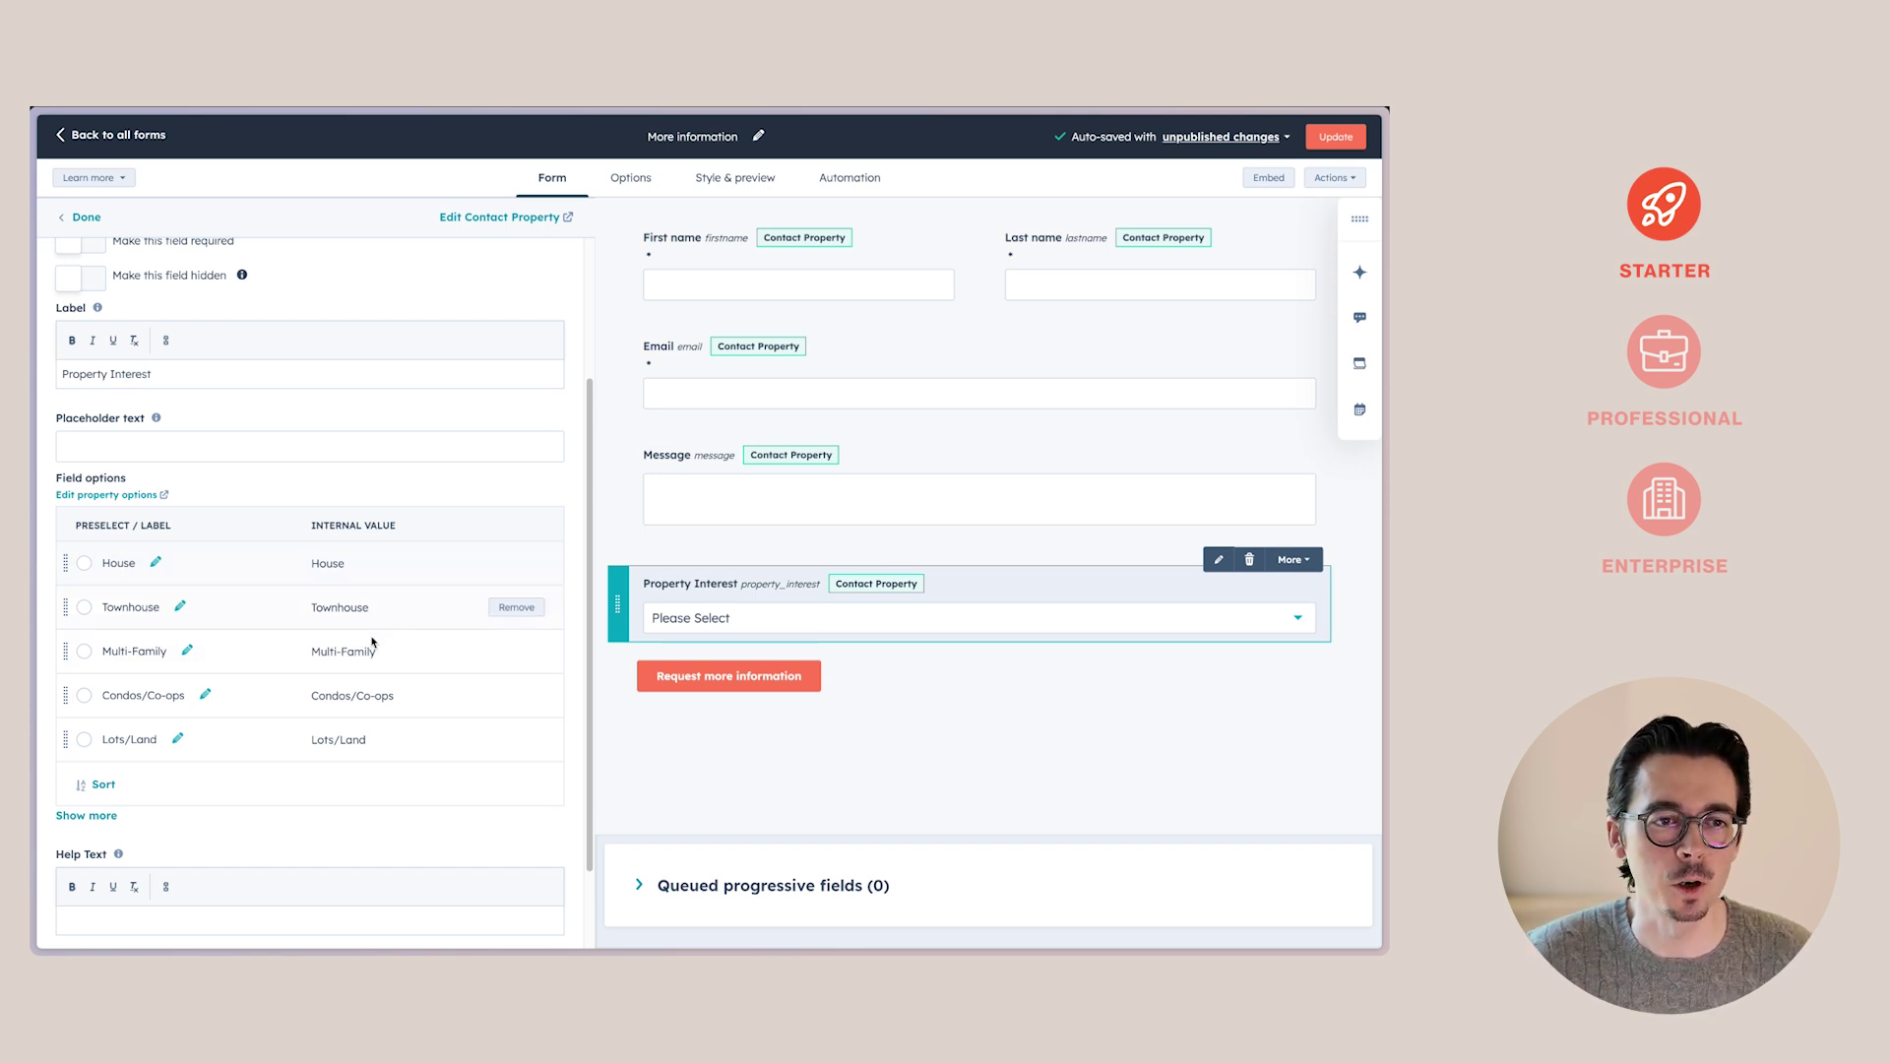
click(84, 607)
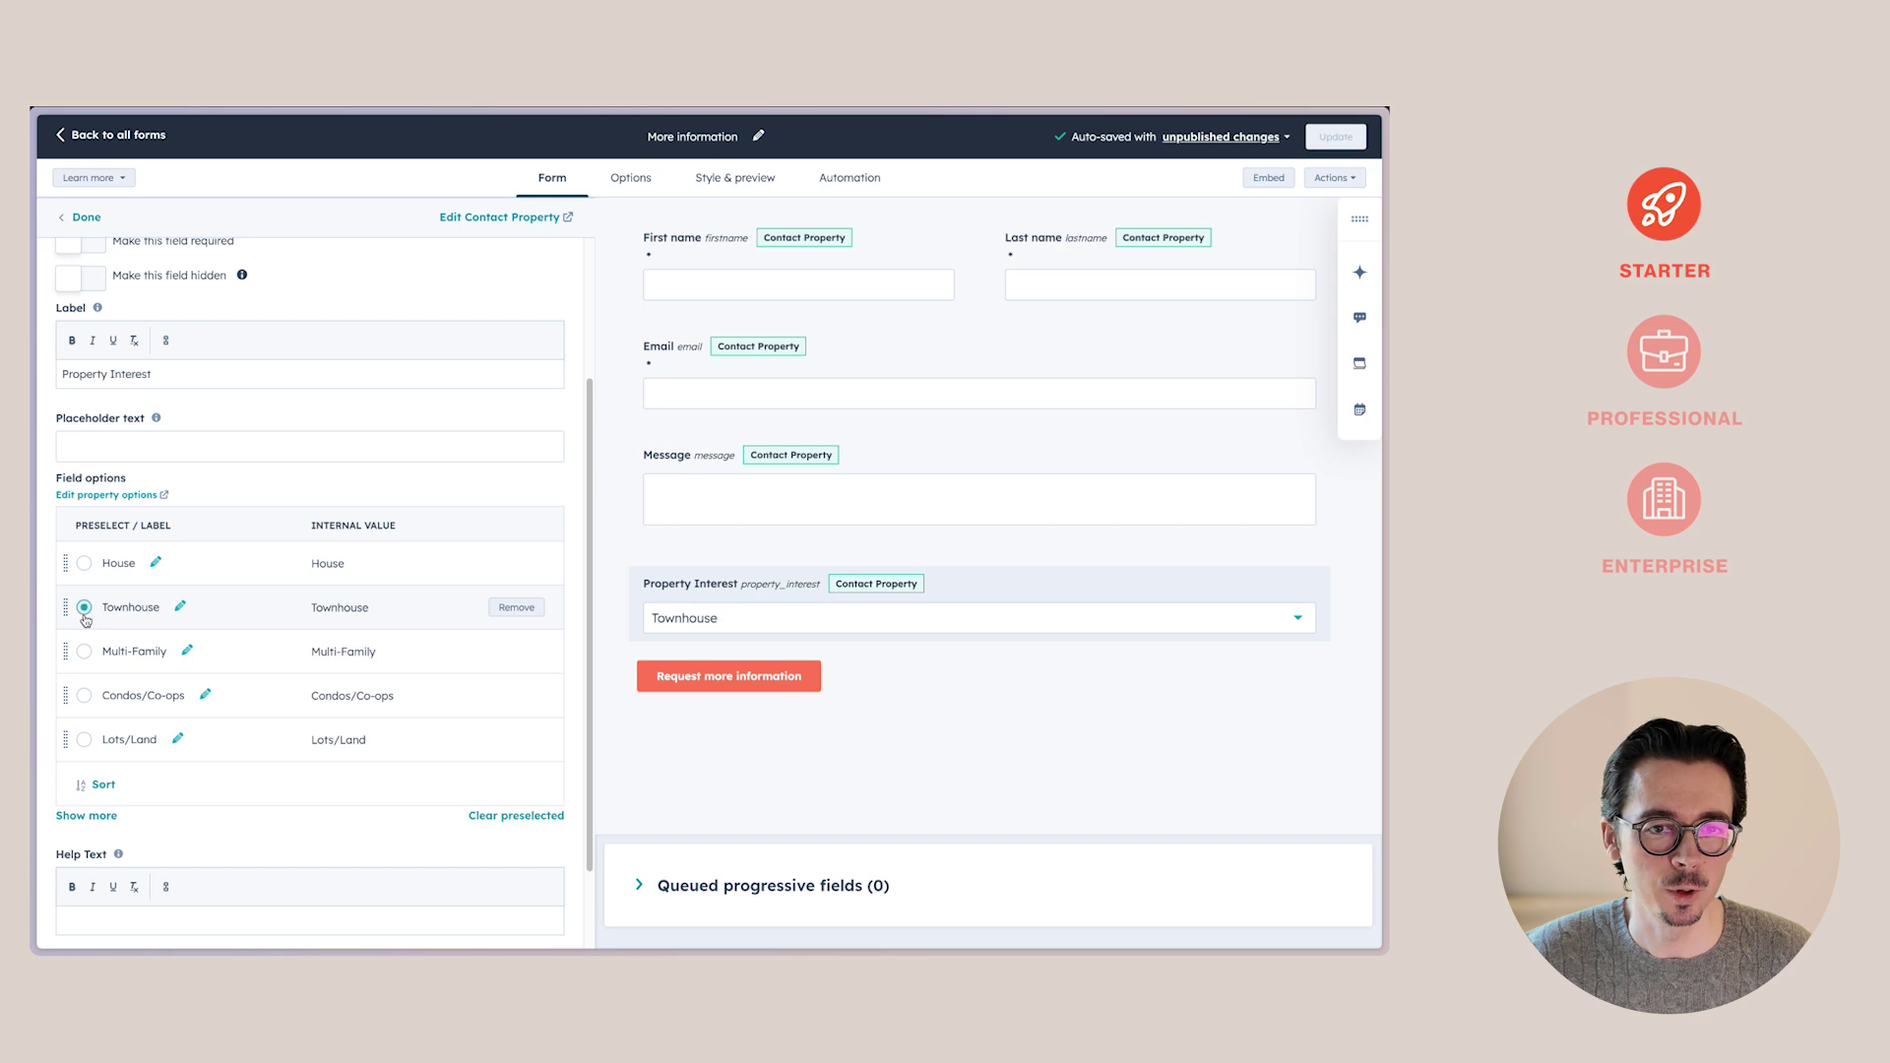
scroll(310, 838, down, 1)
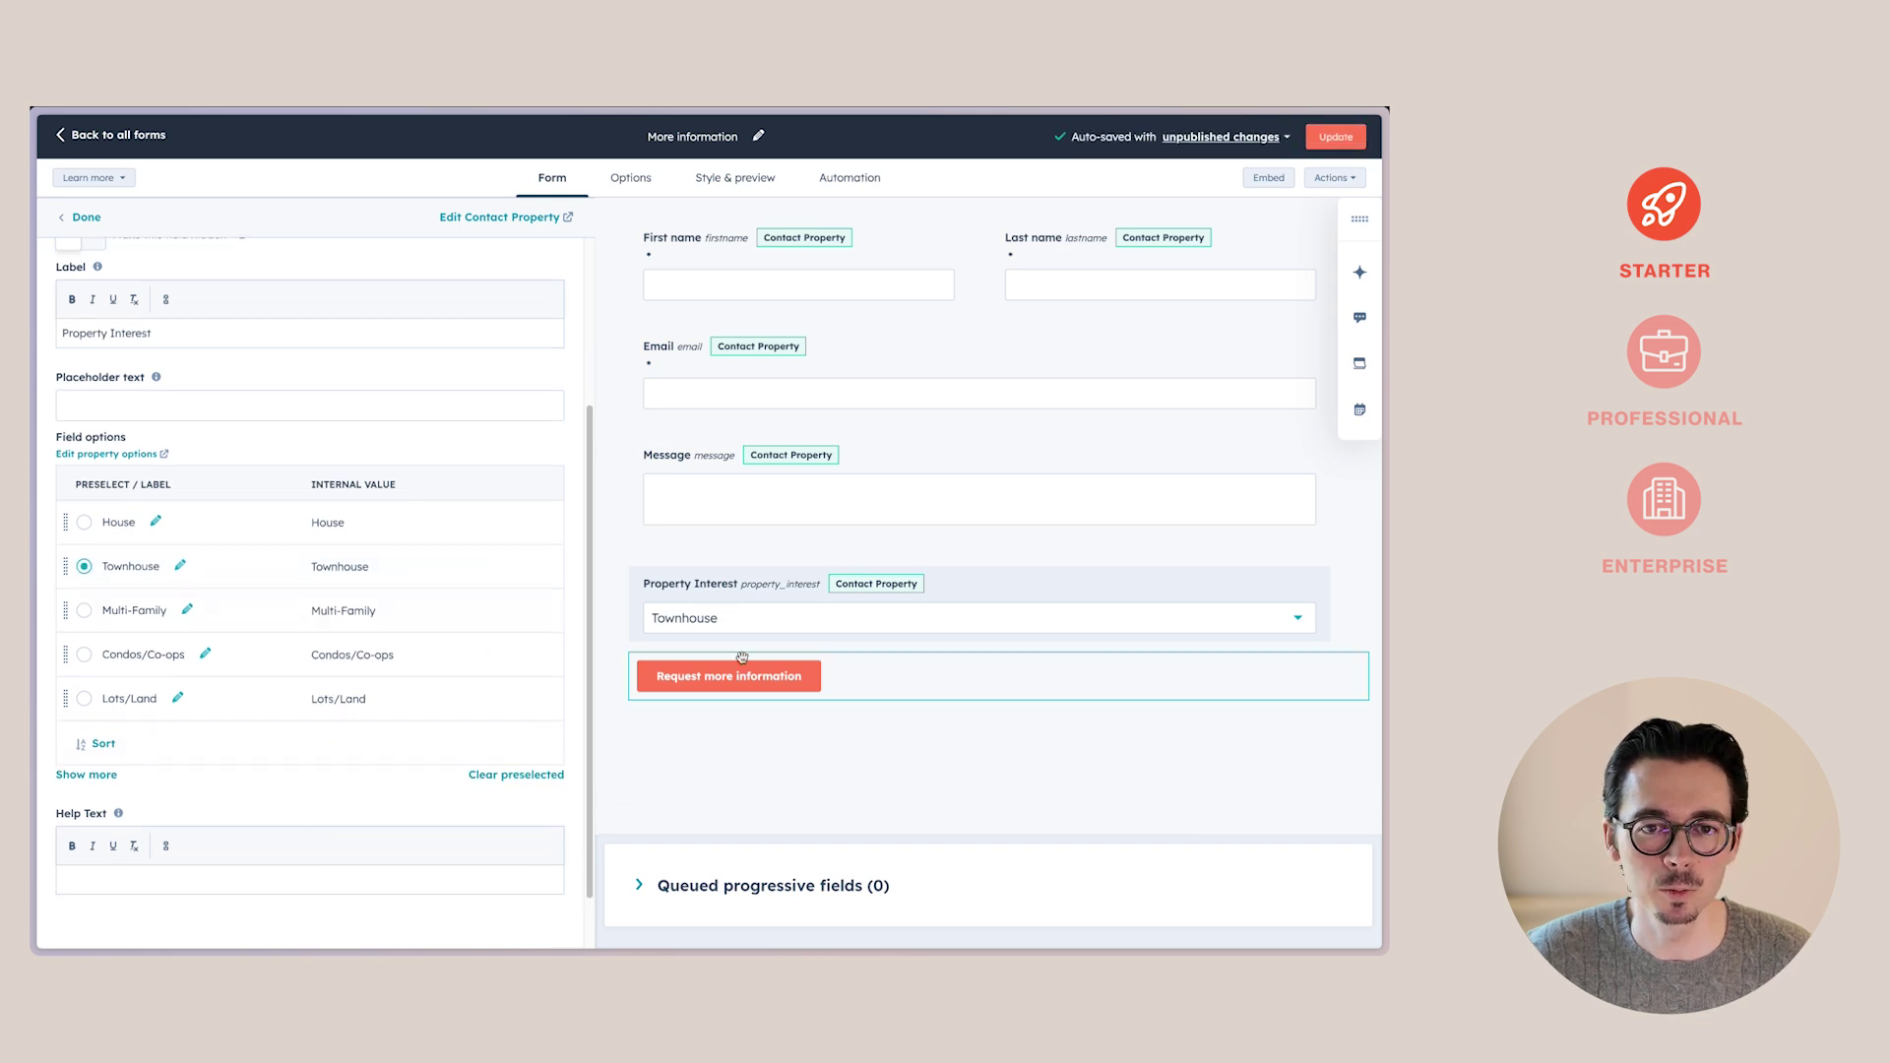
scroll(382, 756, down, 1)
scroll(304, 723, up, 4)
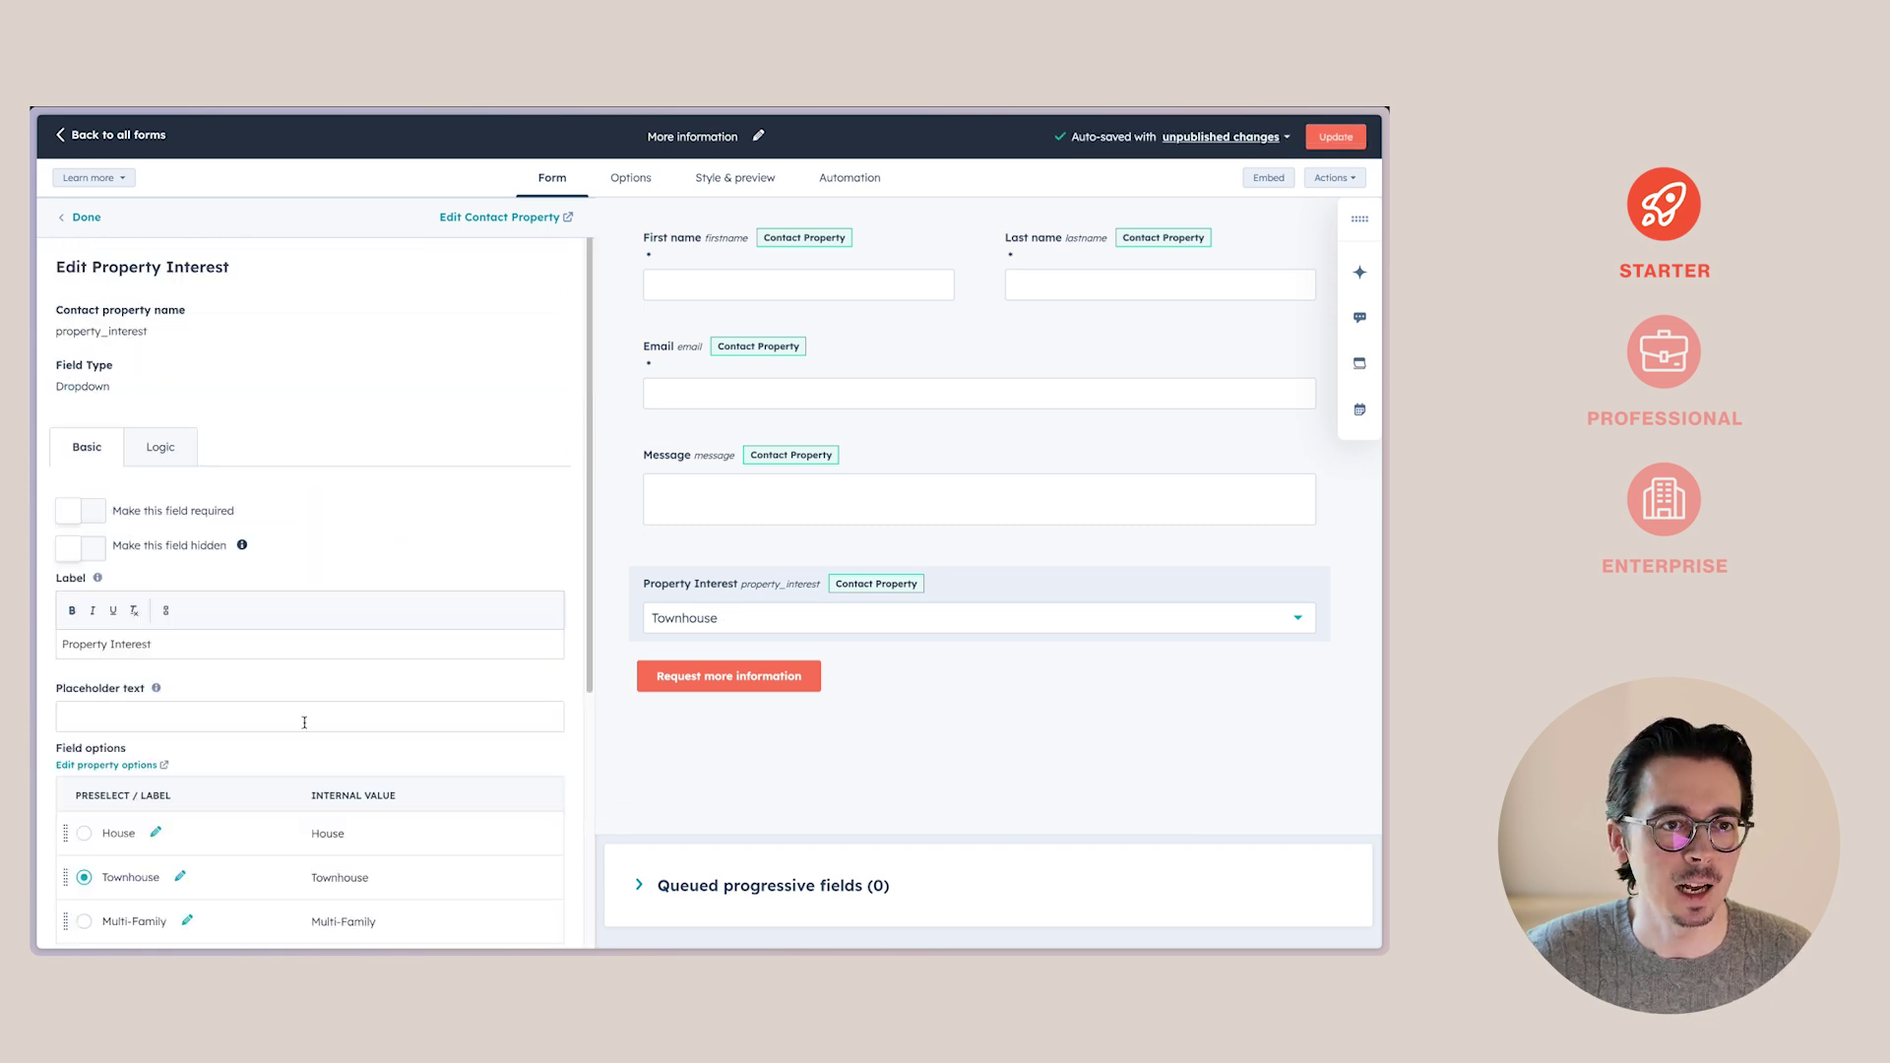
click(94, 548)
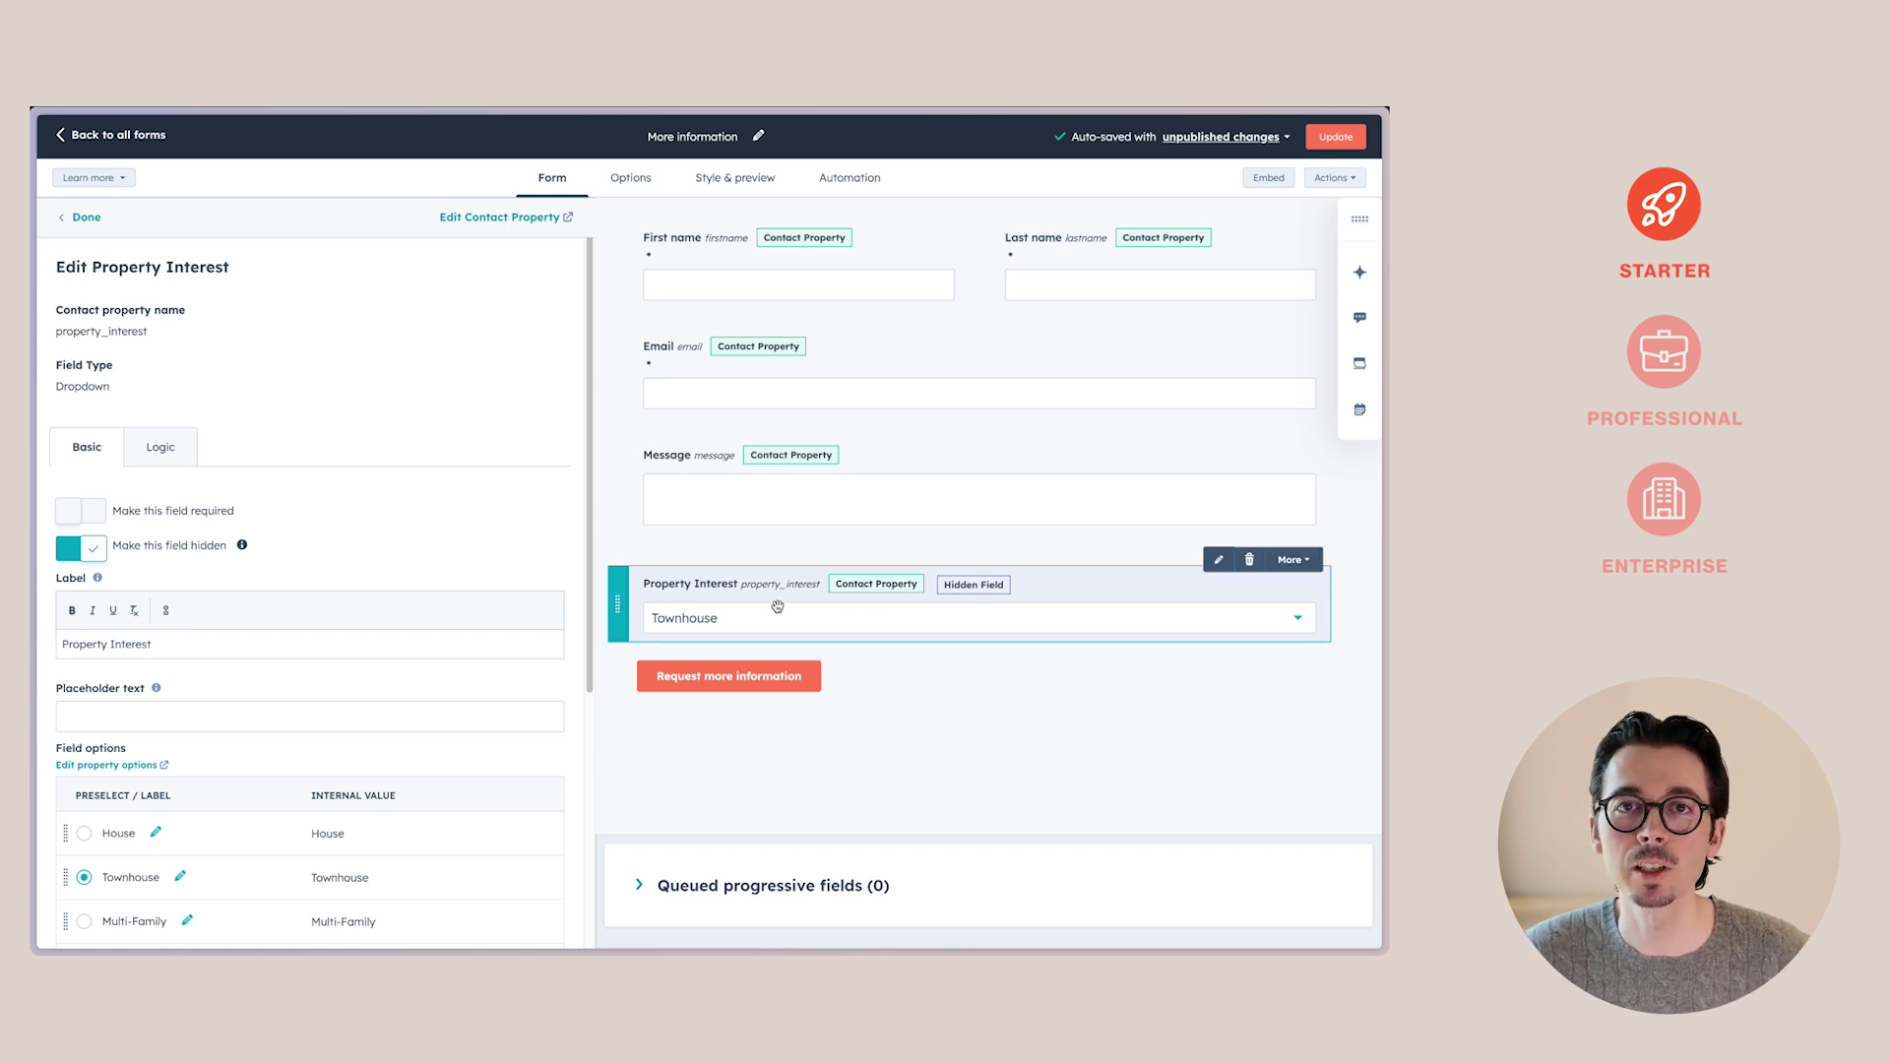
click(83, 218)
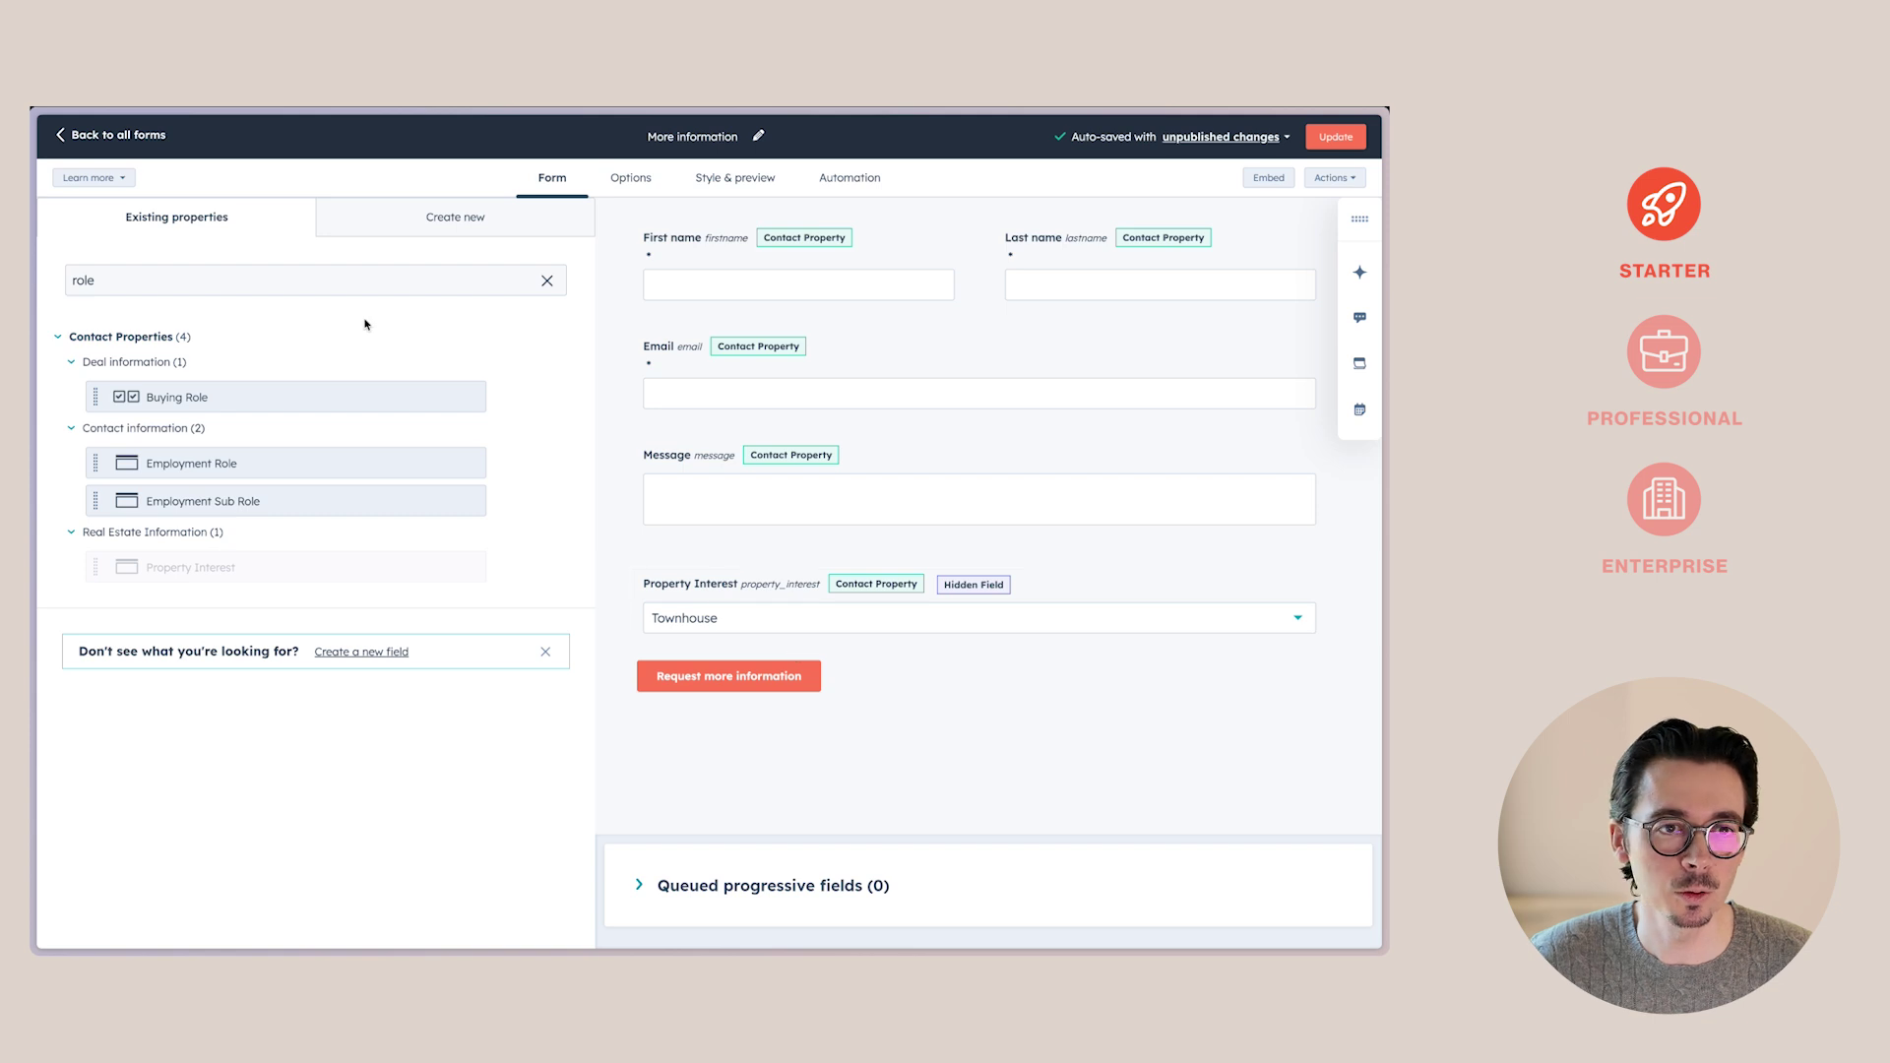
Search properties for 'lang' and place Preferred language below Property Interest.
double_click(220, 280)
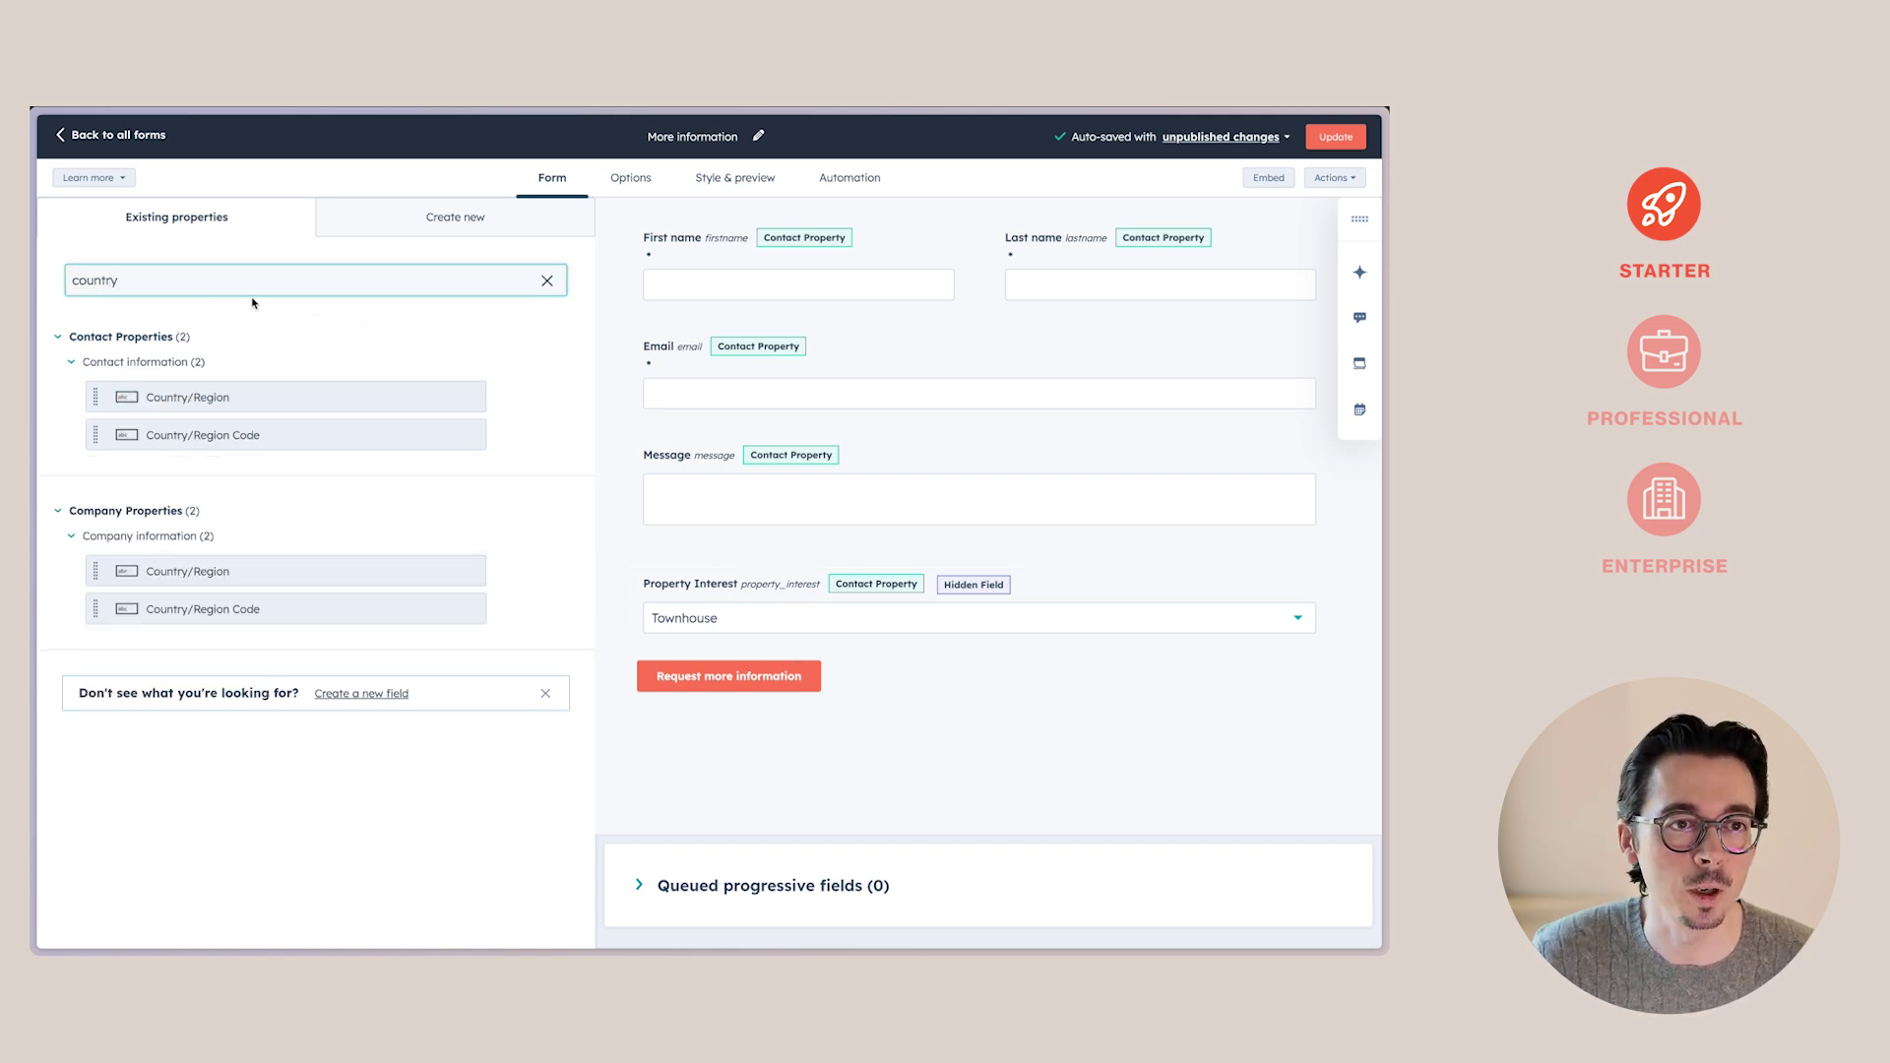
double_click(157, 287)
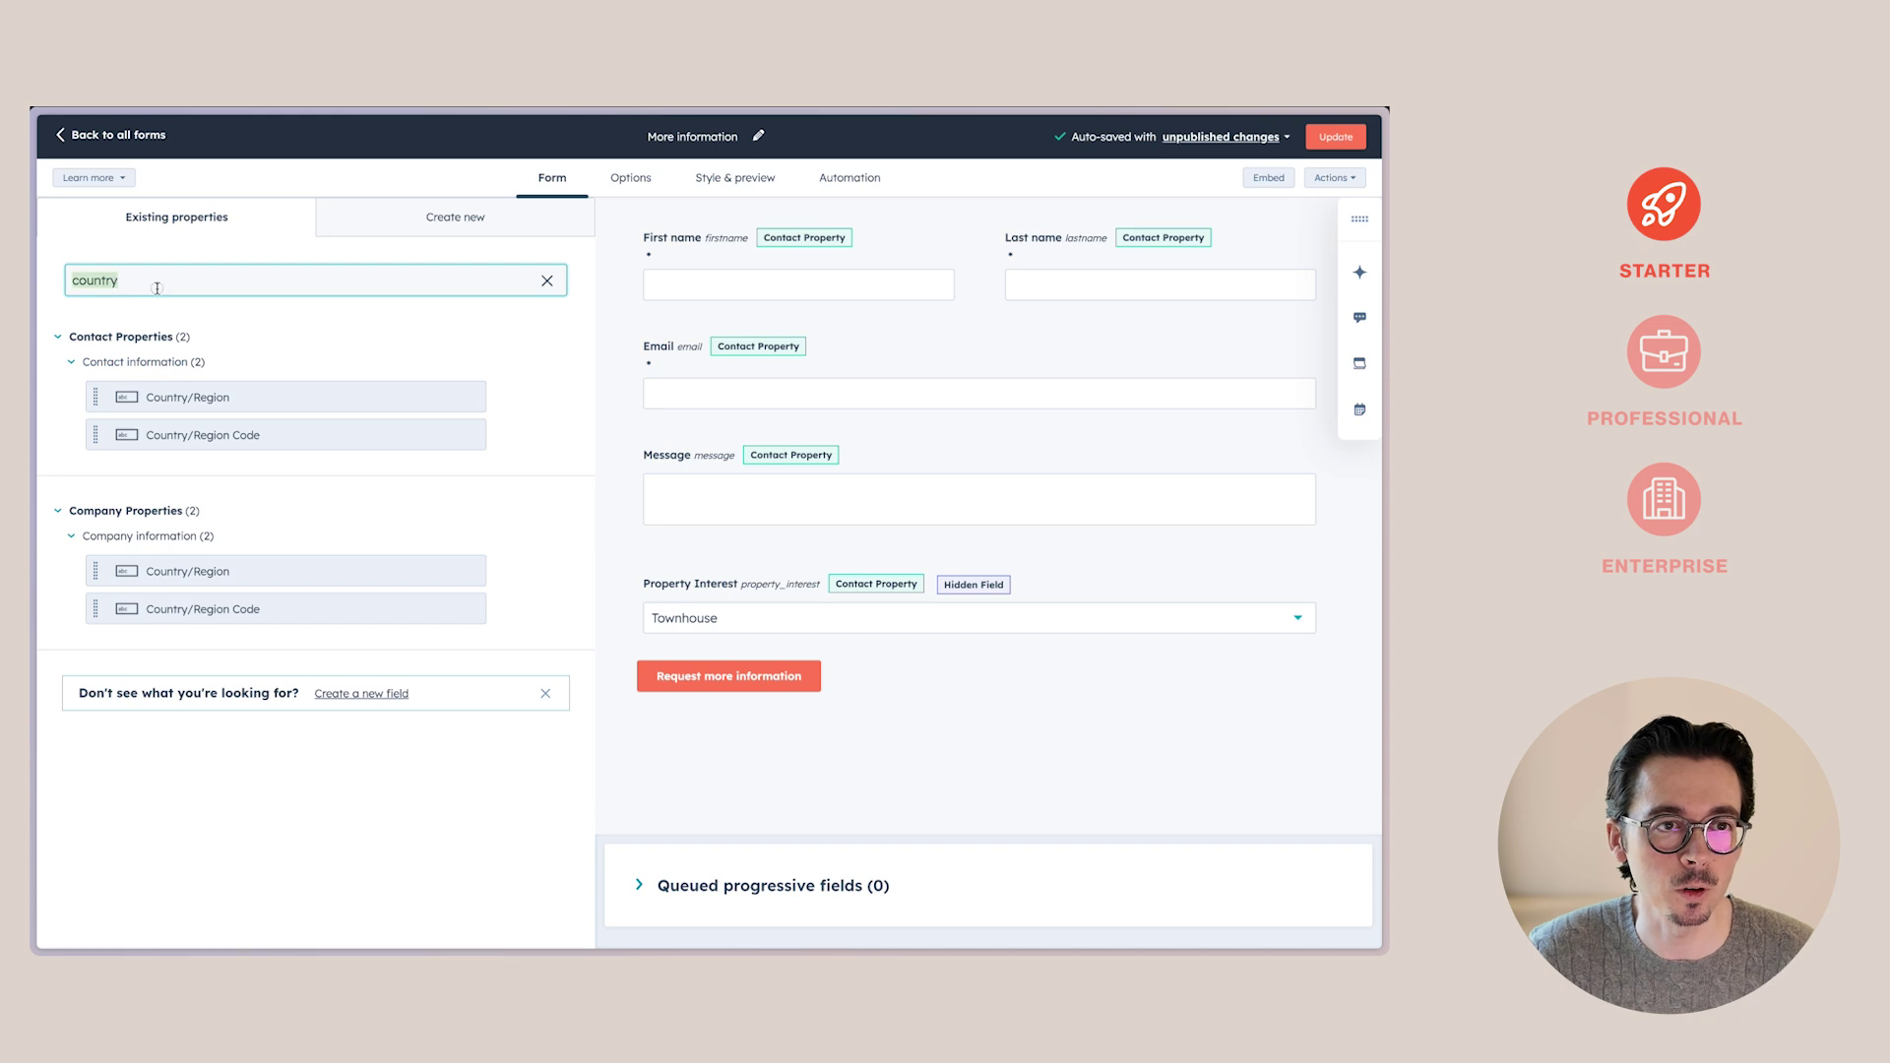
text(language)
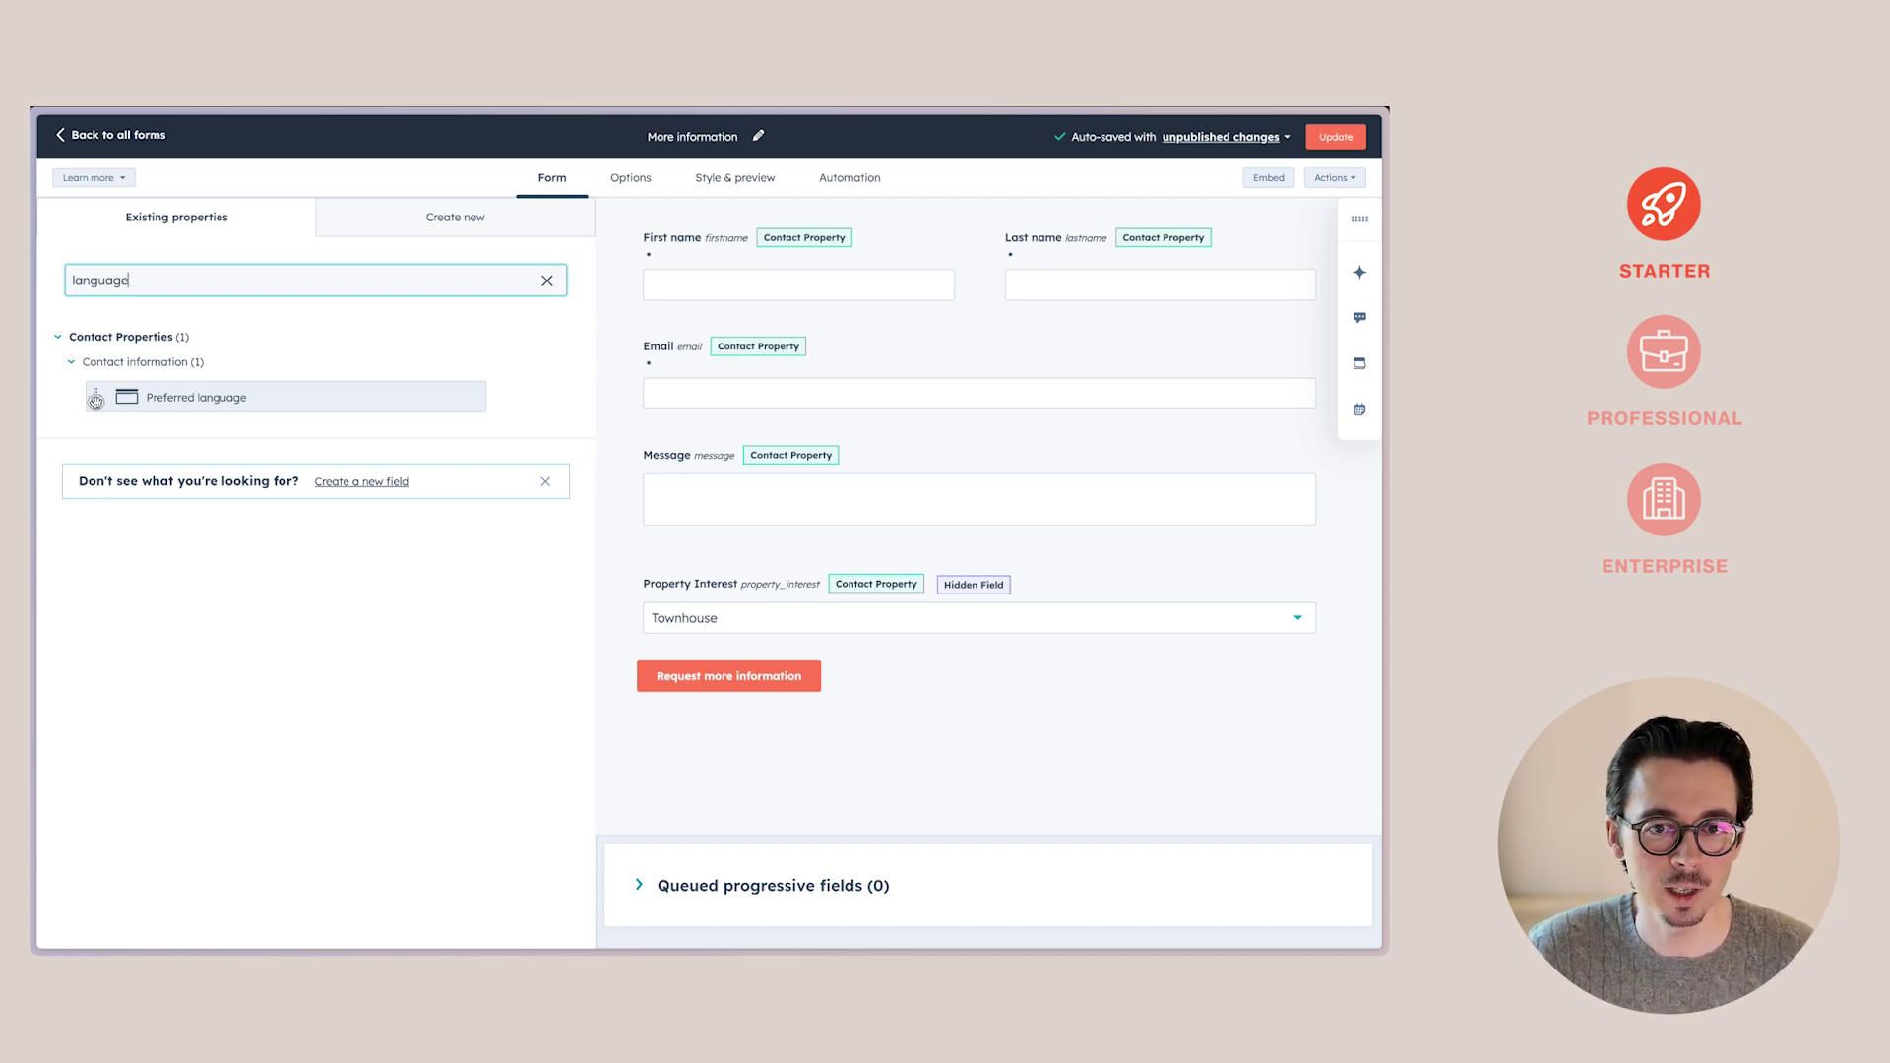
drag(95, 398, 802, 679)
Preset the Preferred language field to English and make it hidden.
click(778, 703)
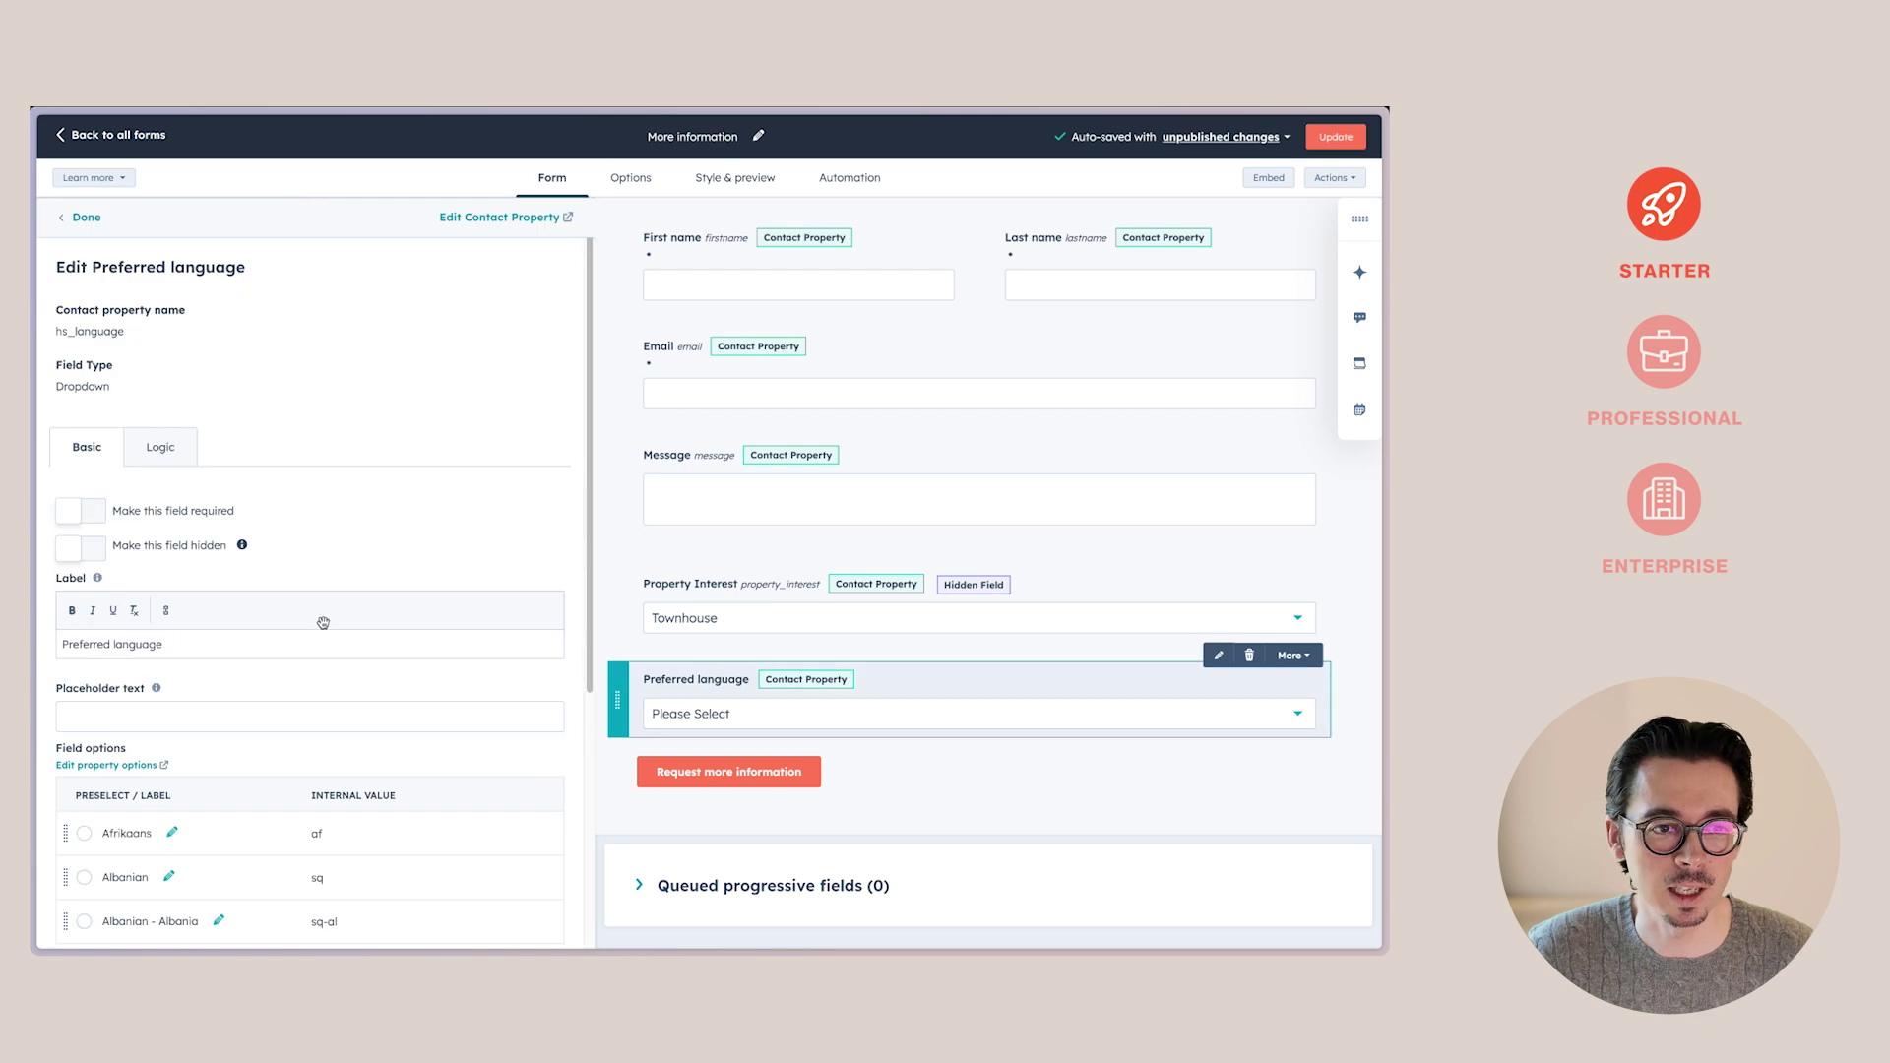
scroll(207, 709, down, 3)
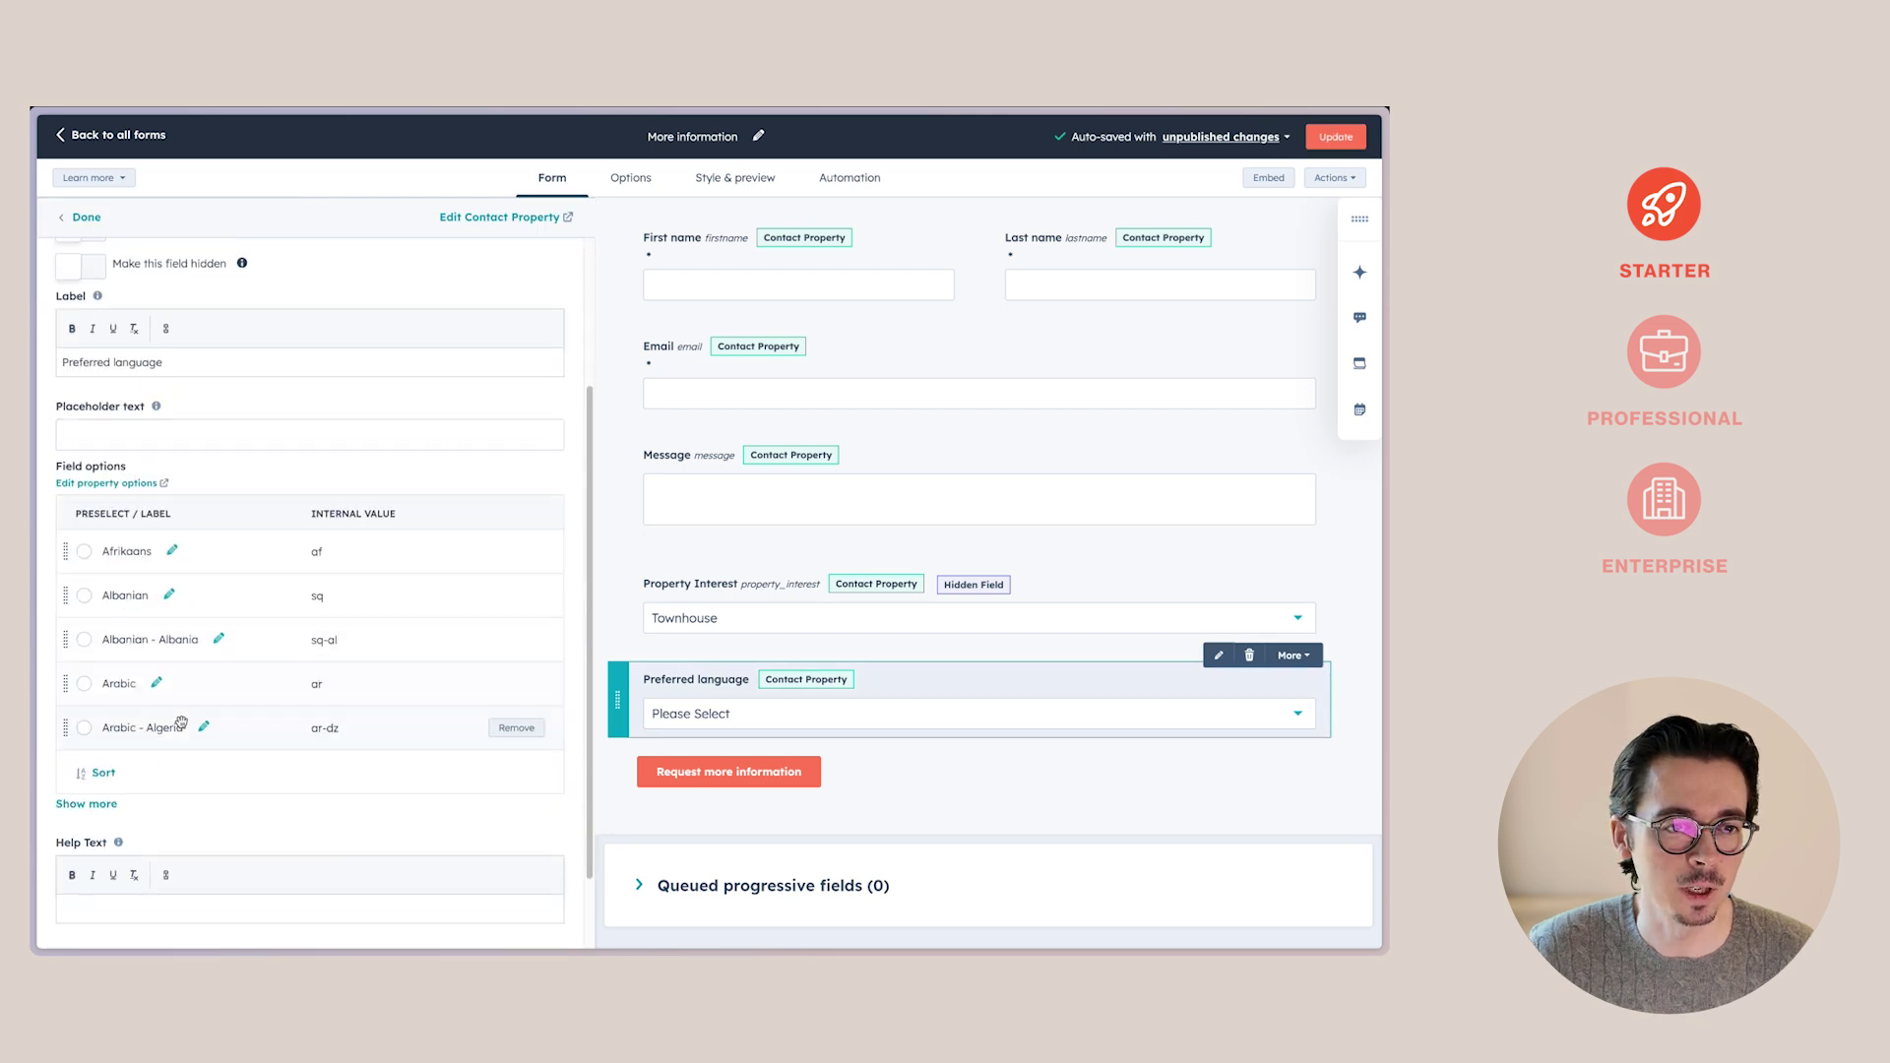
click(86, 806)
scroll(207, 763, down, 15)
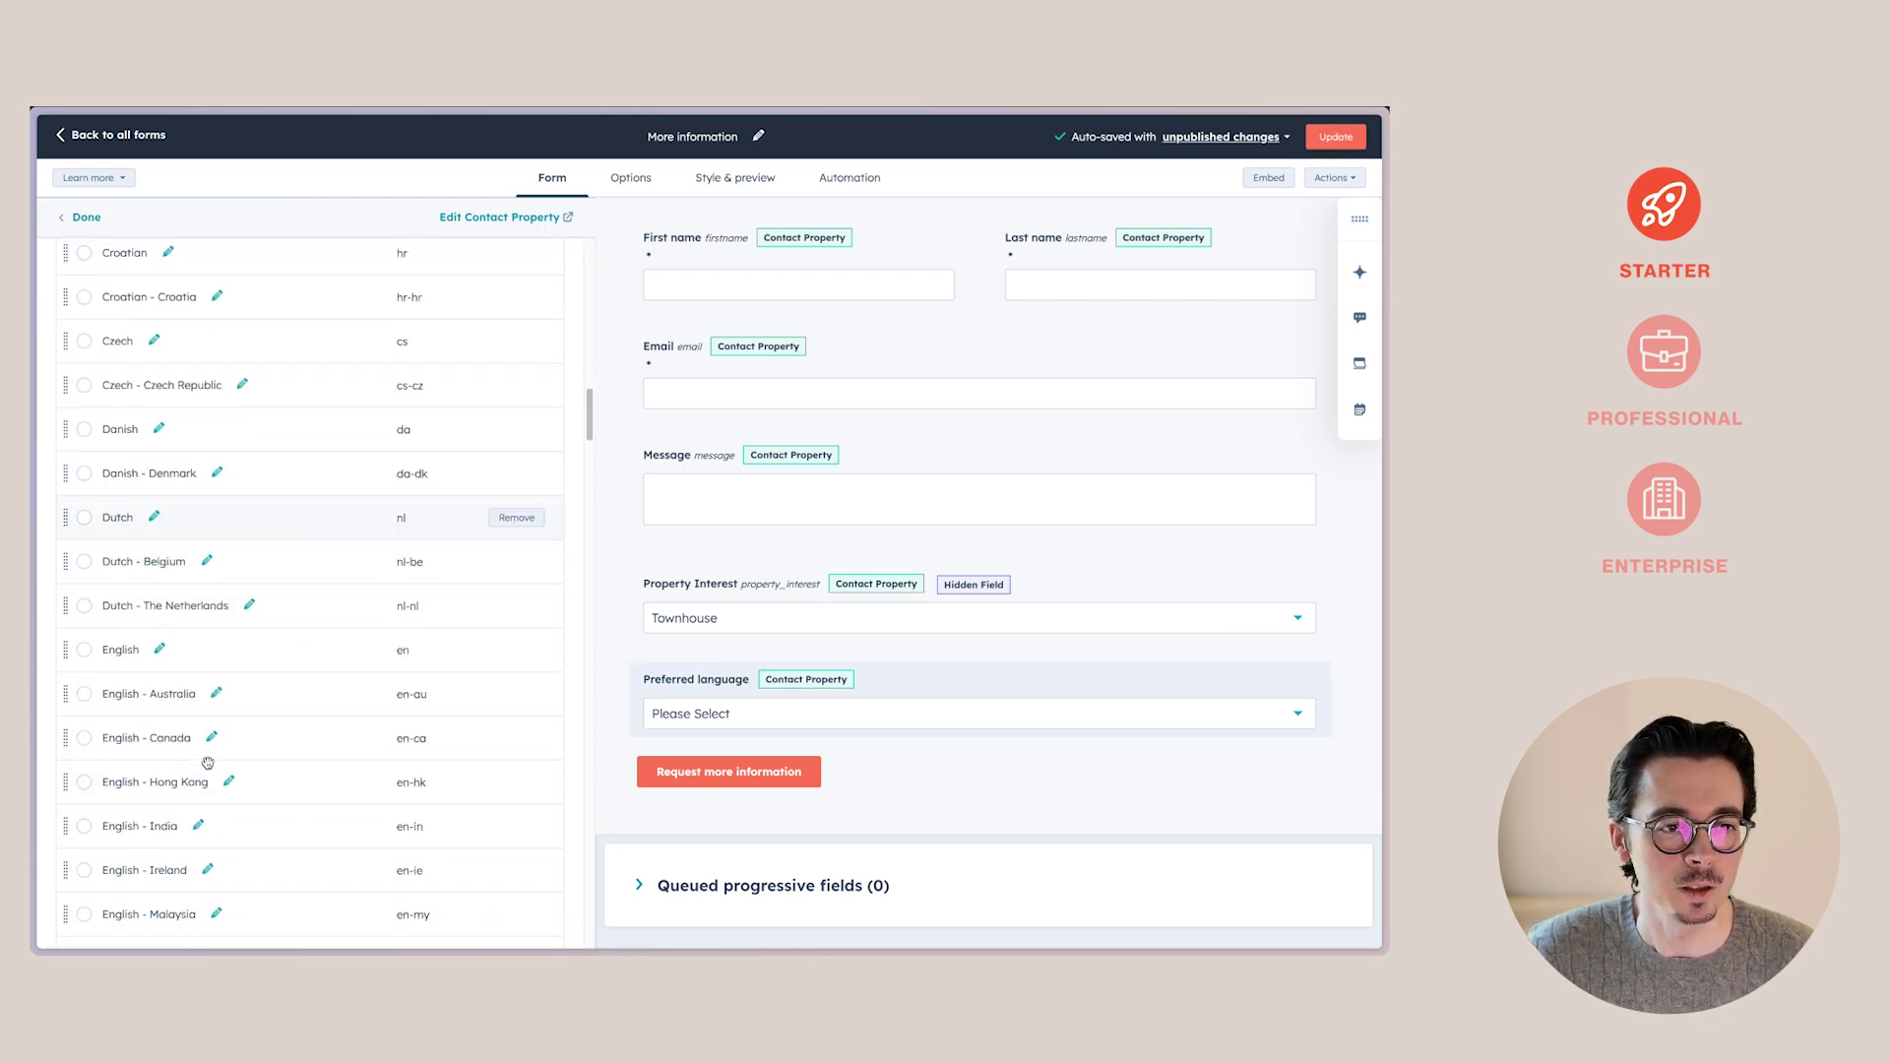
scroll(208, 763, down, 2)
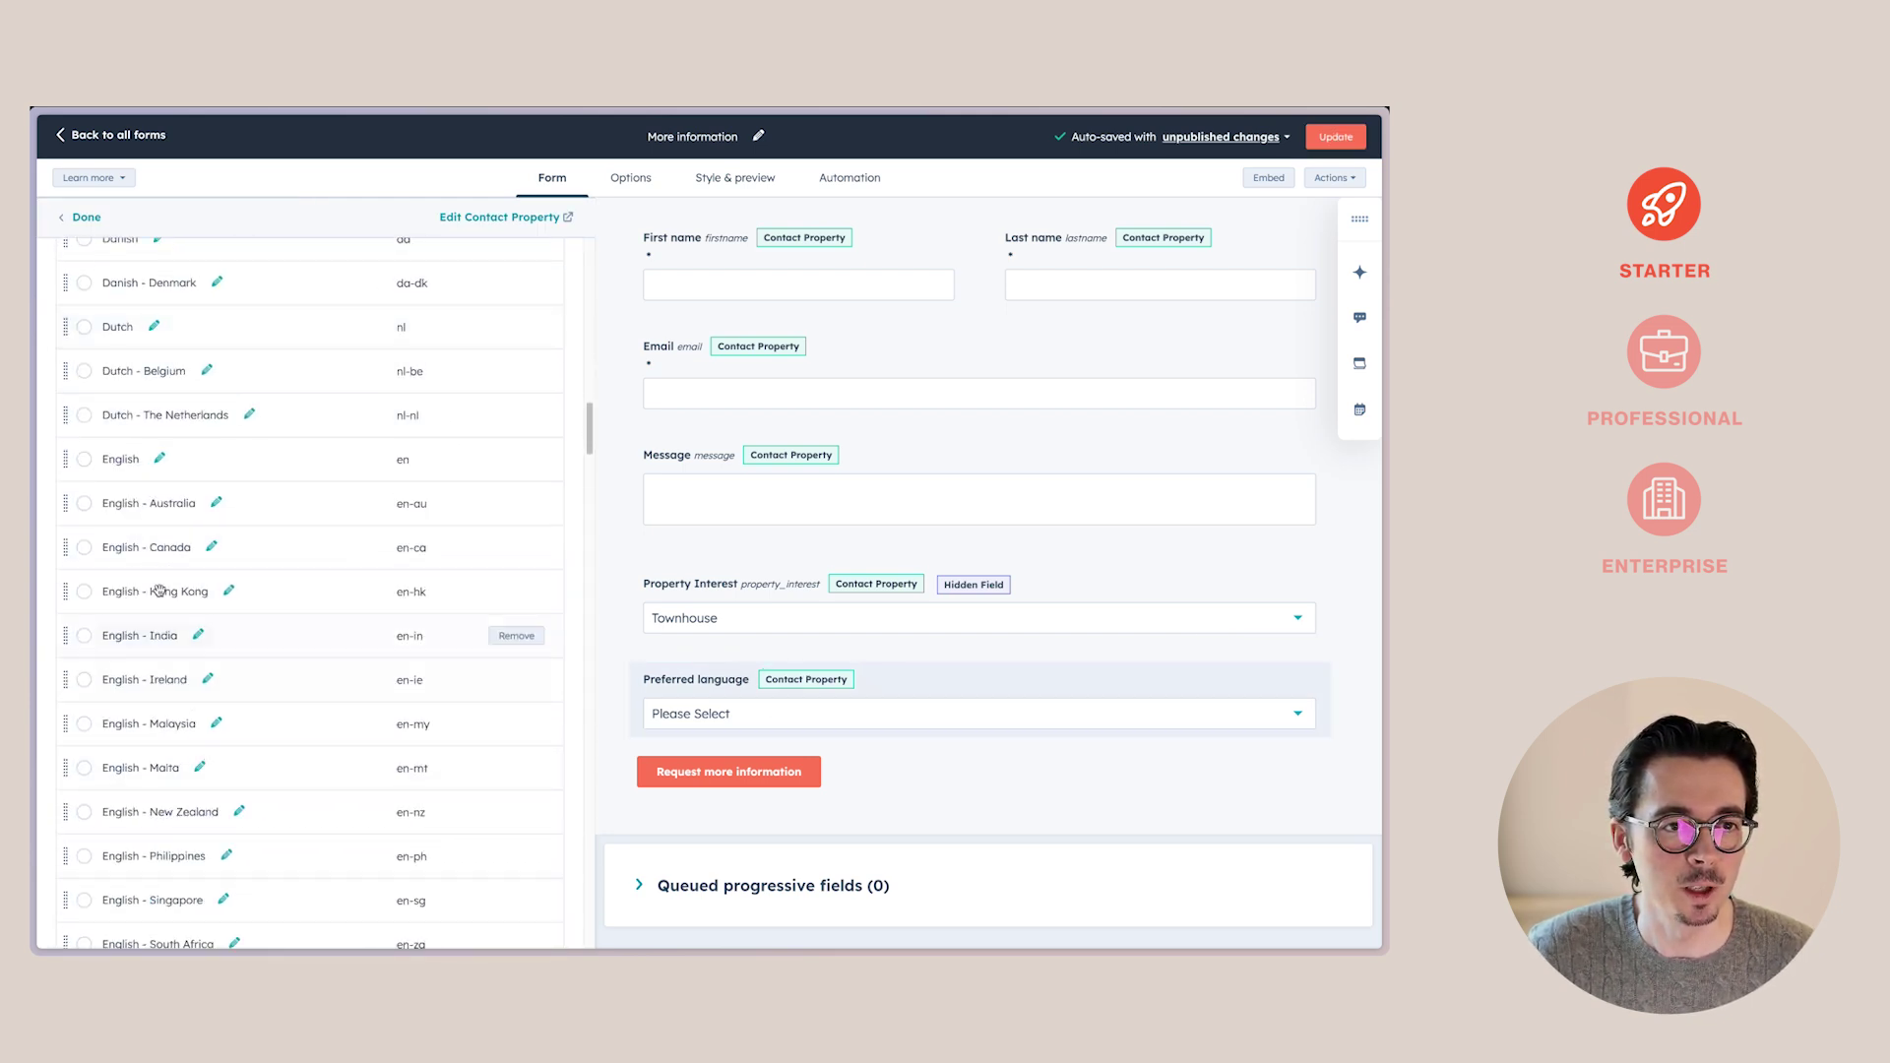
click(85, 460)
scroll(254, 577, up, 20)
click(83, 547)
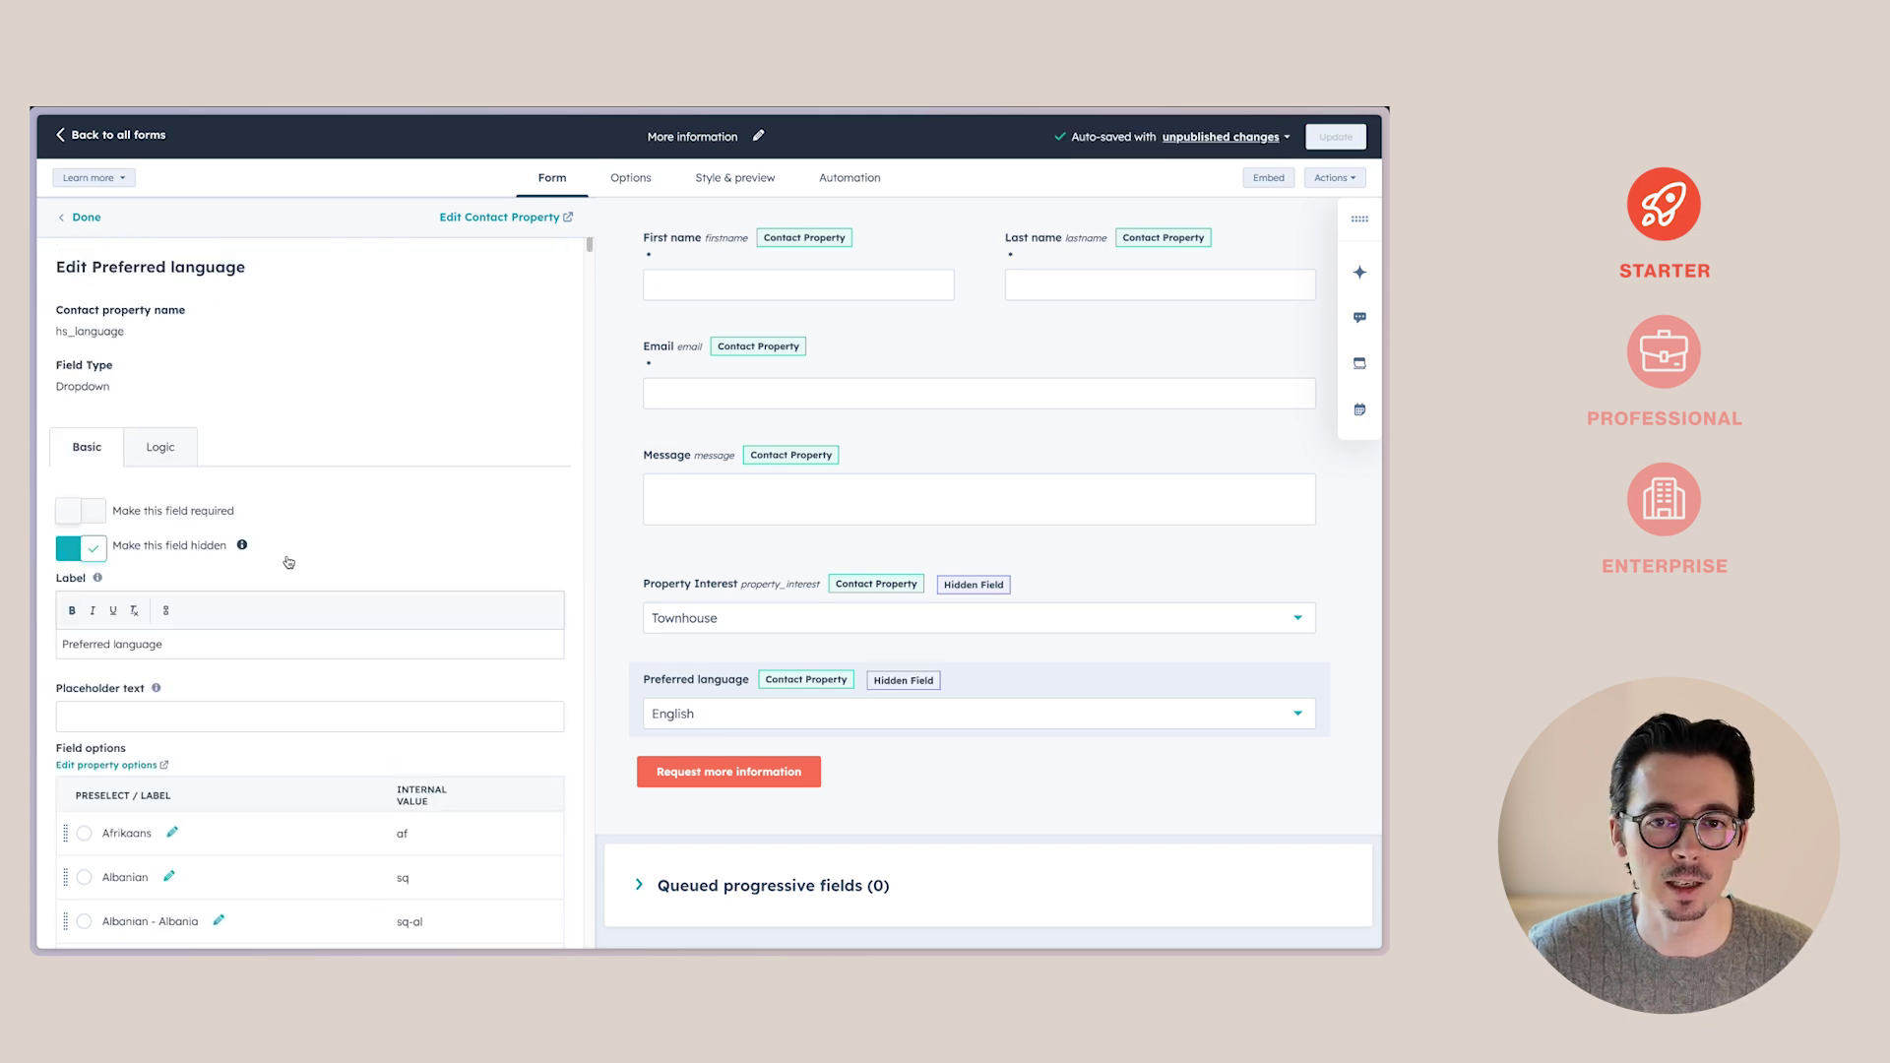